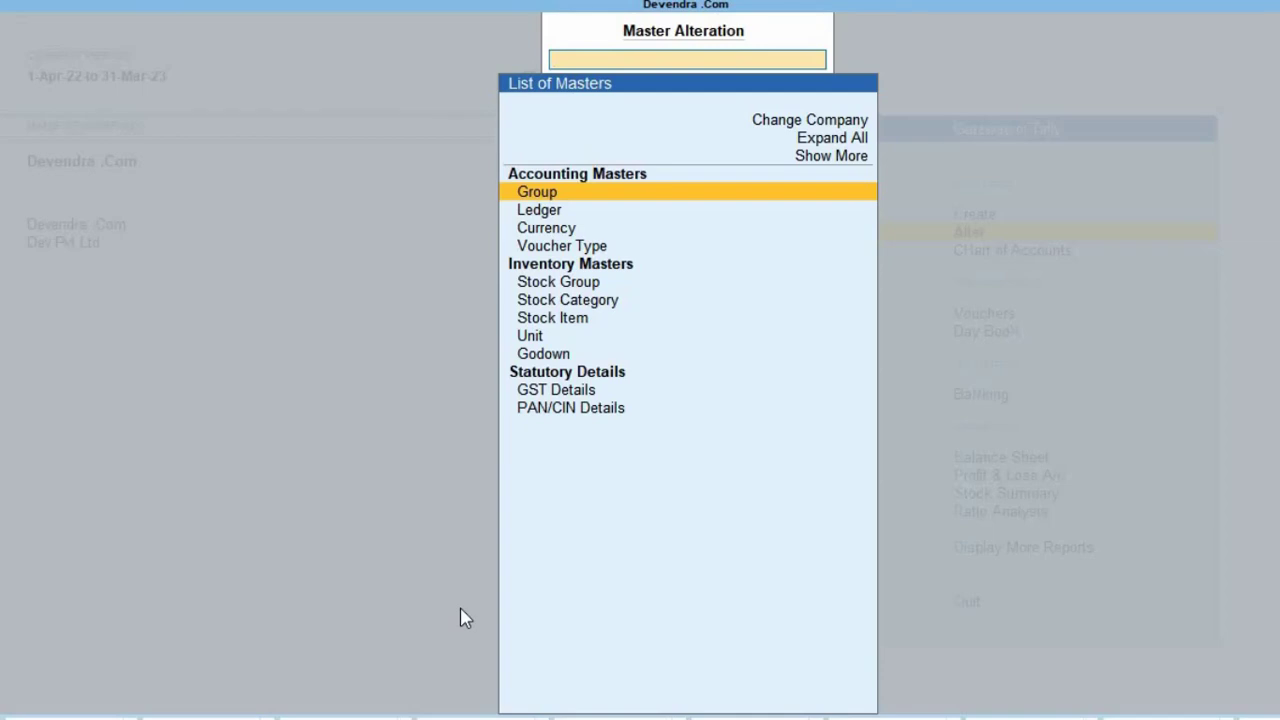
Leave the master alteration list and open the Day Book.
{"action": "key", "text": "Escape"}
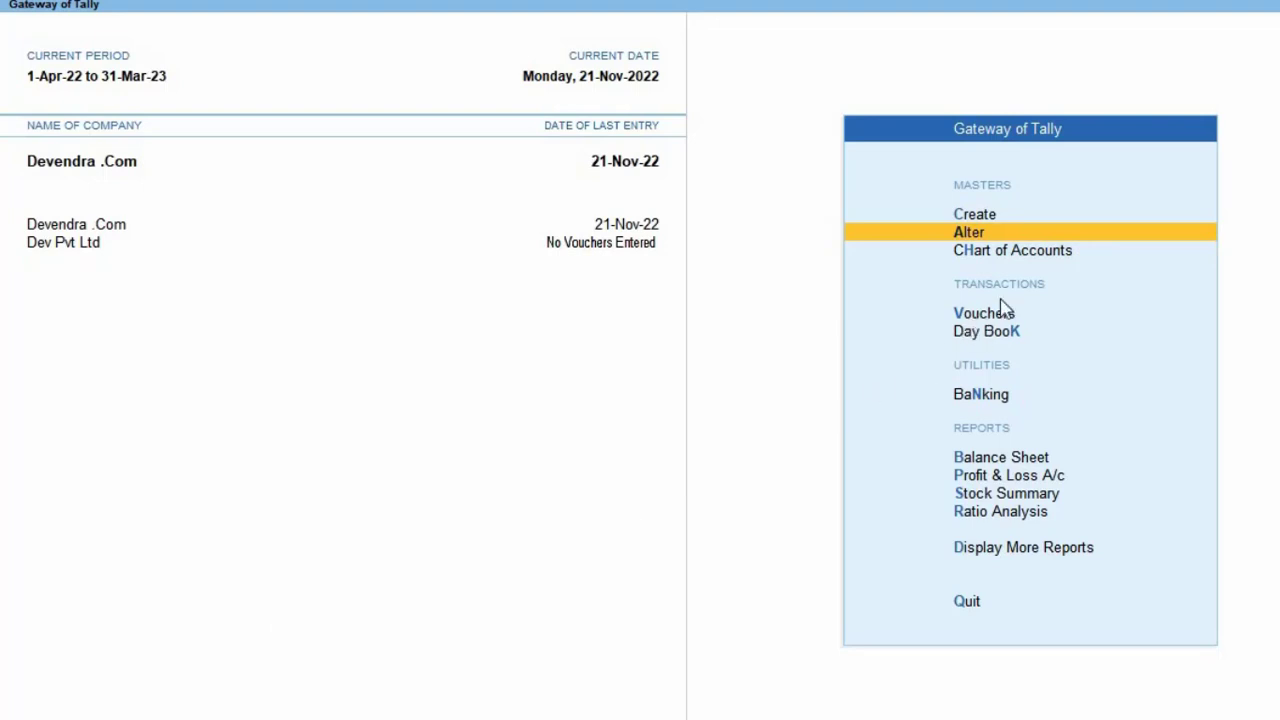
{"action": "key", "text": "Down"}
{"action": "key", "text": "Down"}
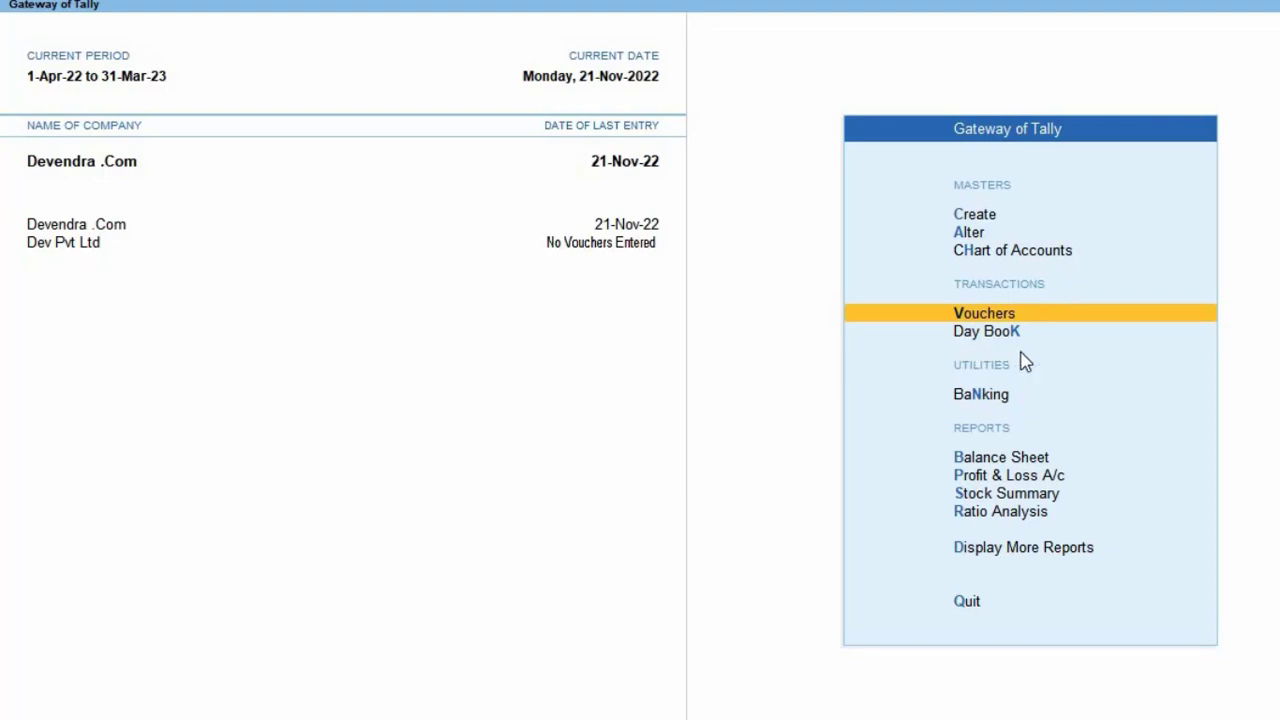
{"action": "key", "text": "Down"}
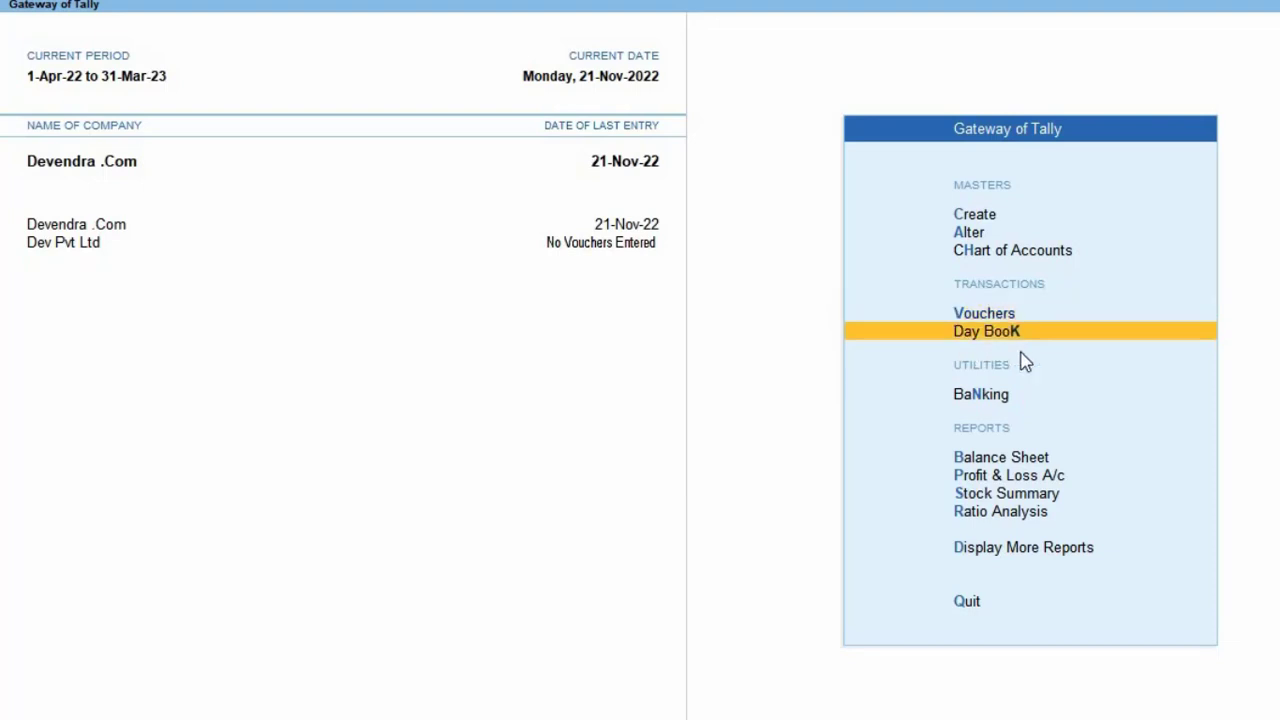
{"action": "key", "text": "Return"}
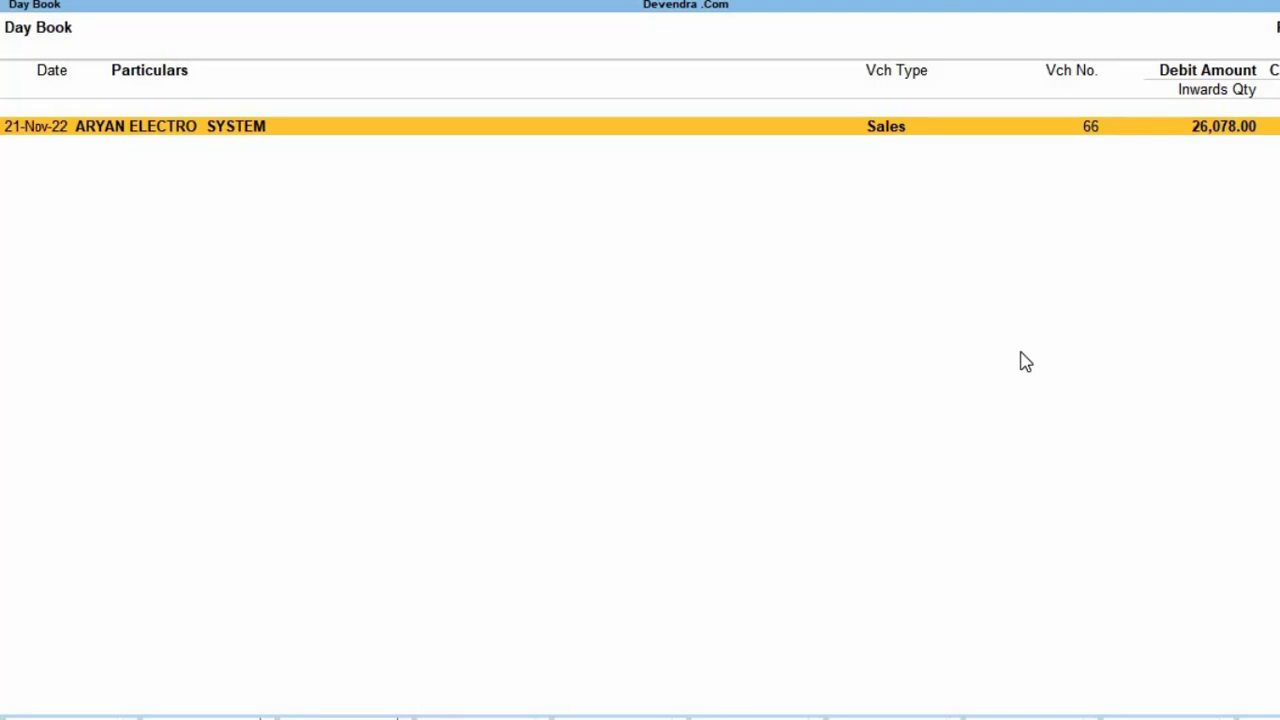
Change the Day Book period to run from 1-4-2022 to 30-4-2022.
{"action": "key", "text": "alt+F2"}
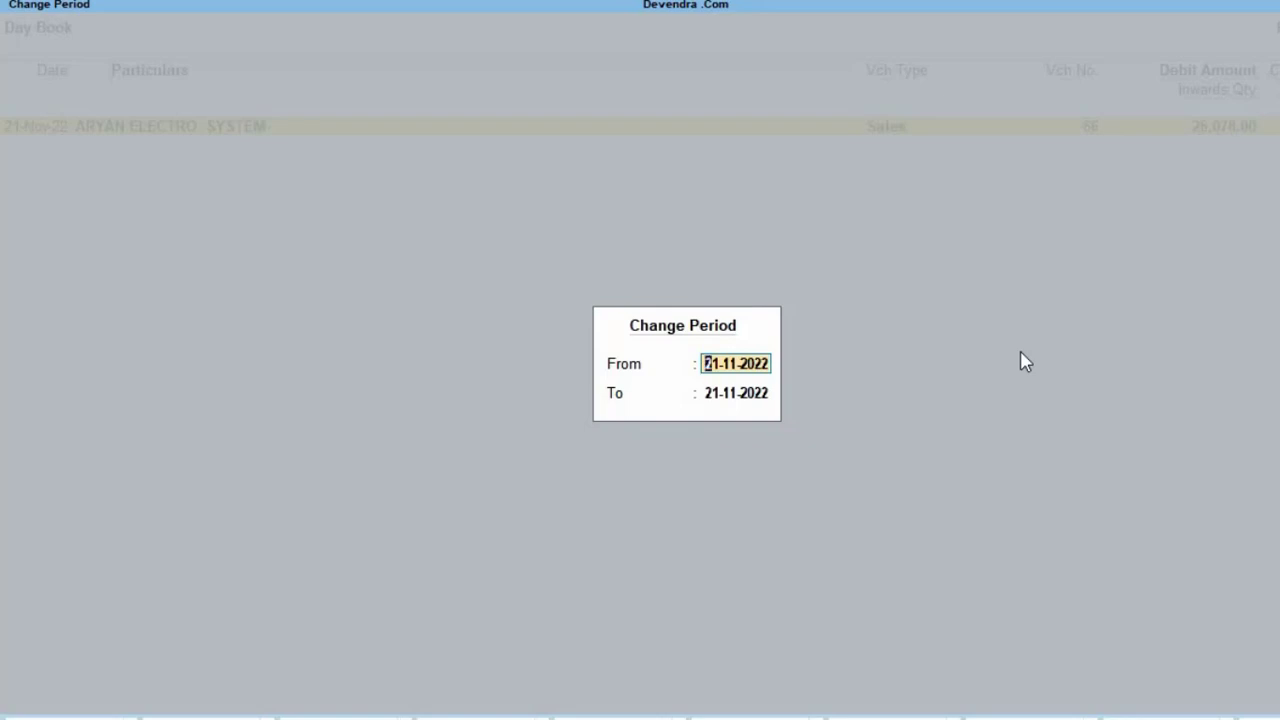
{"action": "type", "text": "1.4.2022"}
{"action": "key", "text": "Return"}
{"action": "type", "text": "31."}
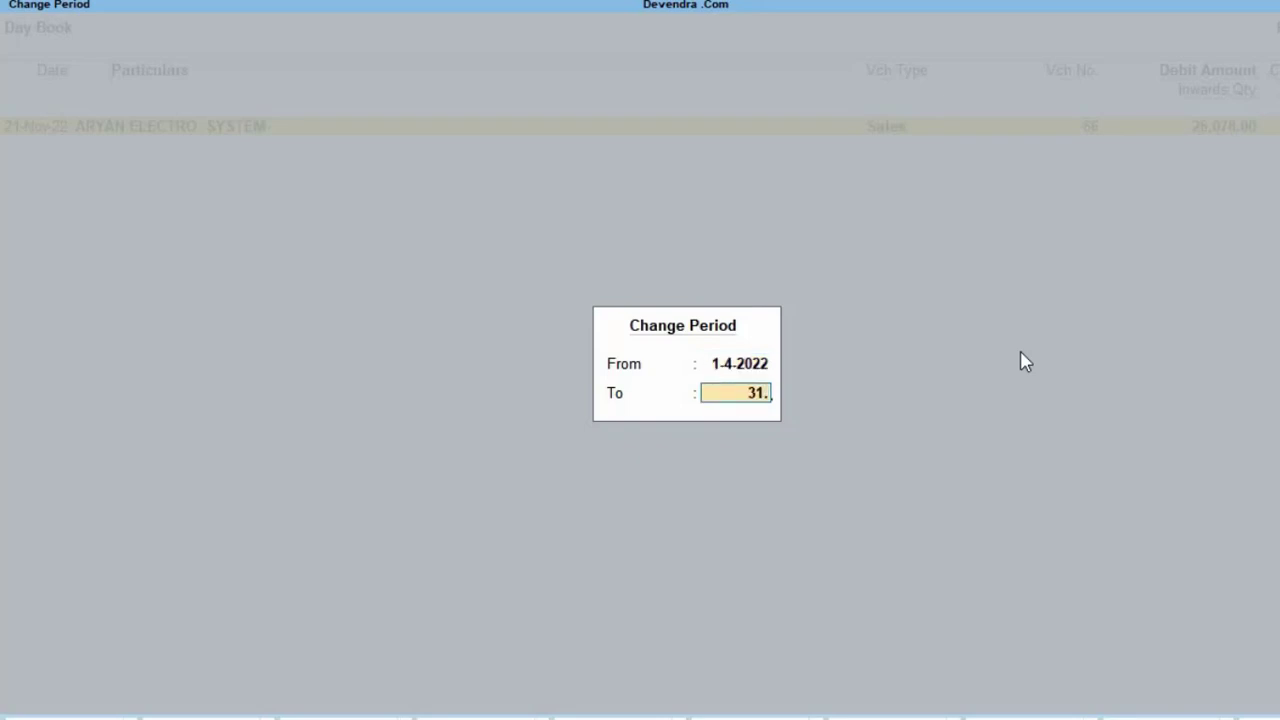
{"action": "key", "text": "BackSpace"}
{"action": "key", "text": "BackSpace"}
{"action": "type", "text": "0.4.2022"}
{"action": "key", "text": "Return"}
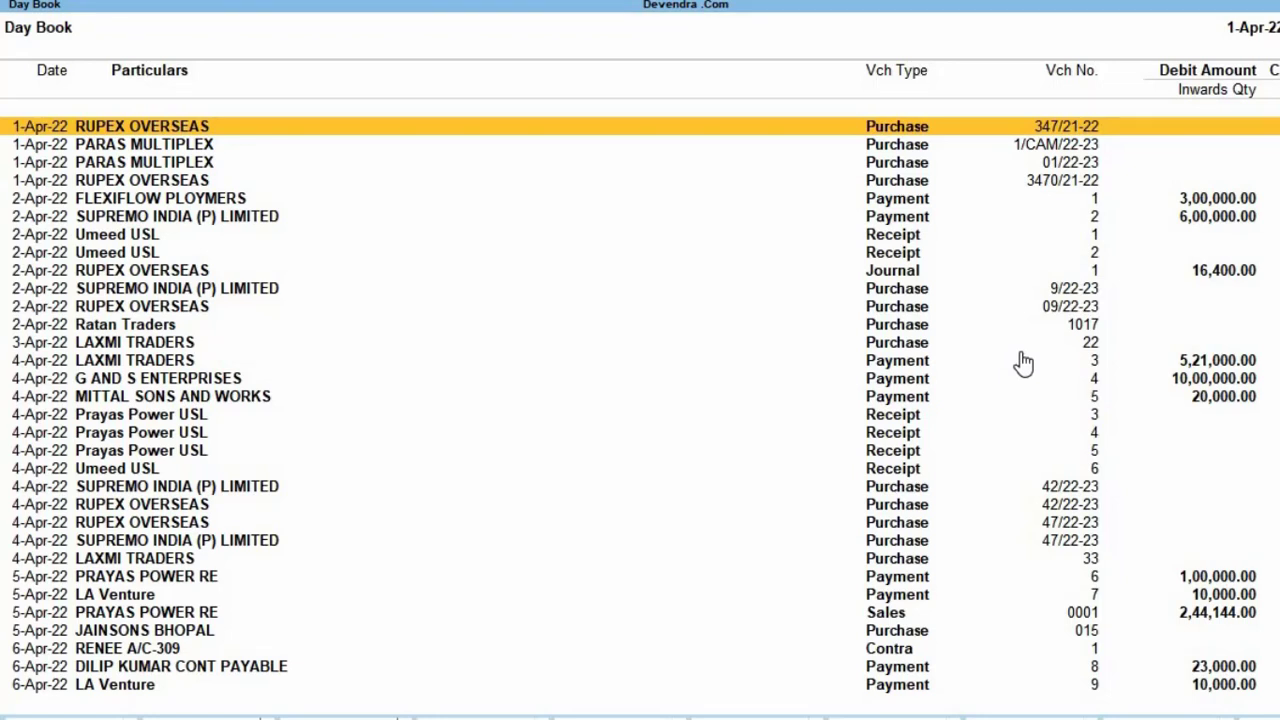
Look through the early April purchase, payment, receipt and journal vouchers in the Day Book, and return to the Gateway of Tally.
{"action": "key", "text": "Down"}
{"action": "key", "text": "Down"}
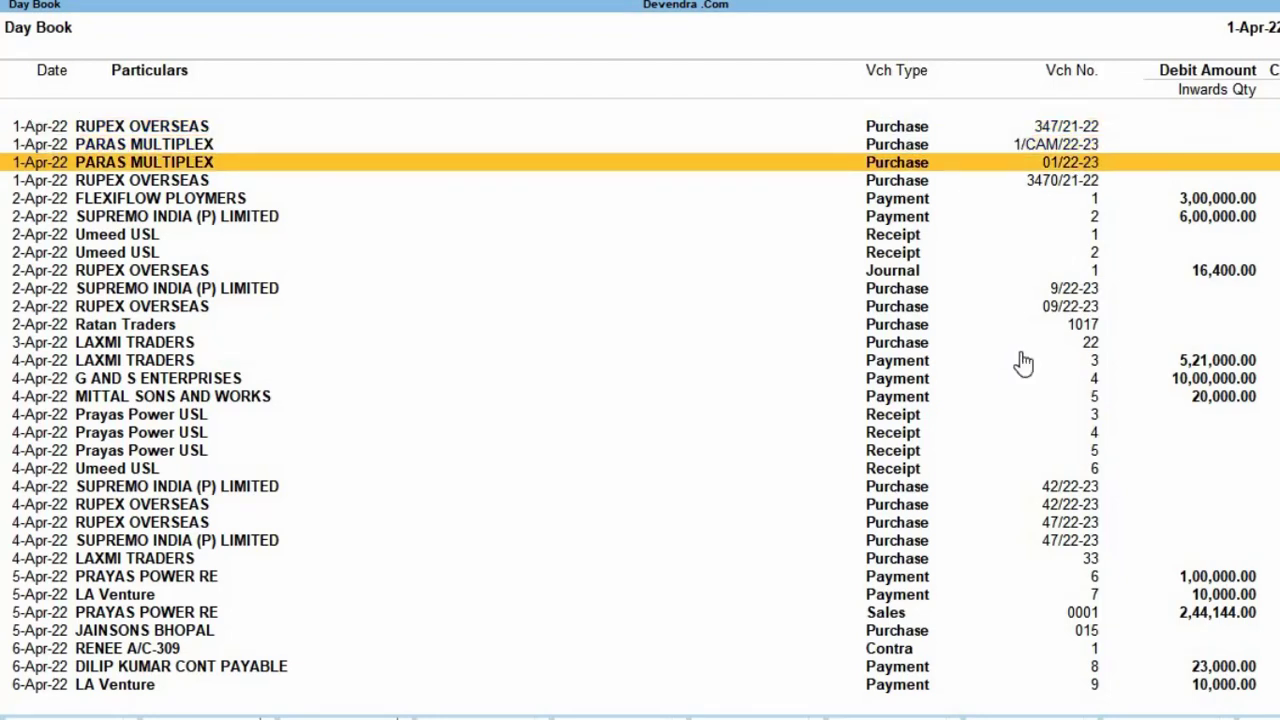
{"action": "key", "text": "Up"}
{"action": "key", "text": "Down"}
{"action": "key", "text": "Down"}
{"action": "key", "text": "Down"}
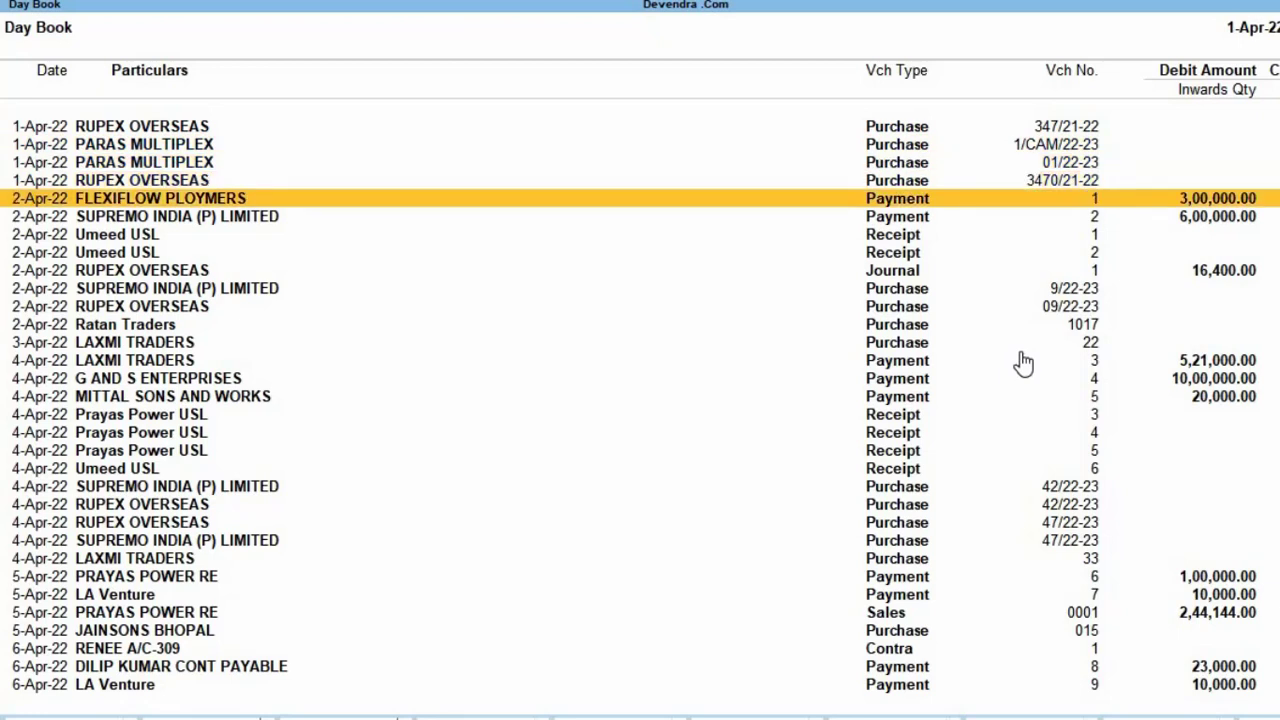
{"action": "key", "text": "Down"}
{"action": "key", "text": "Down"}
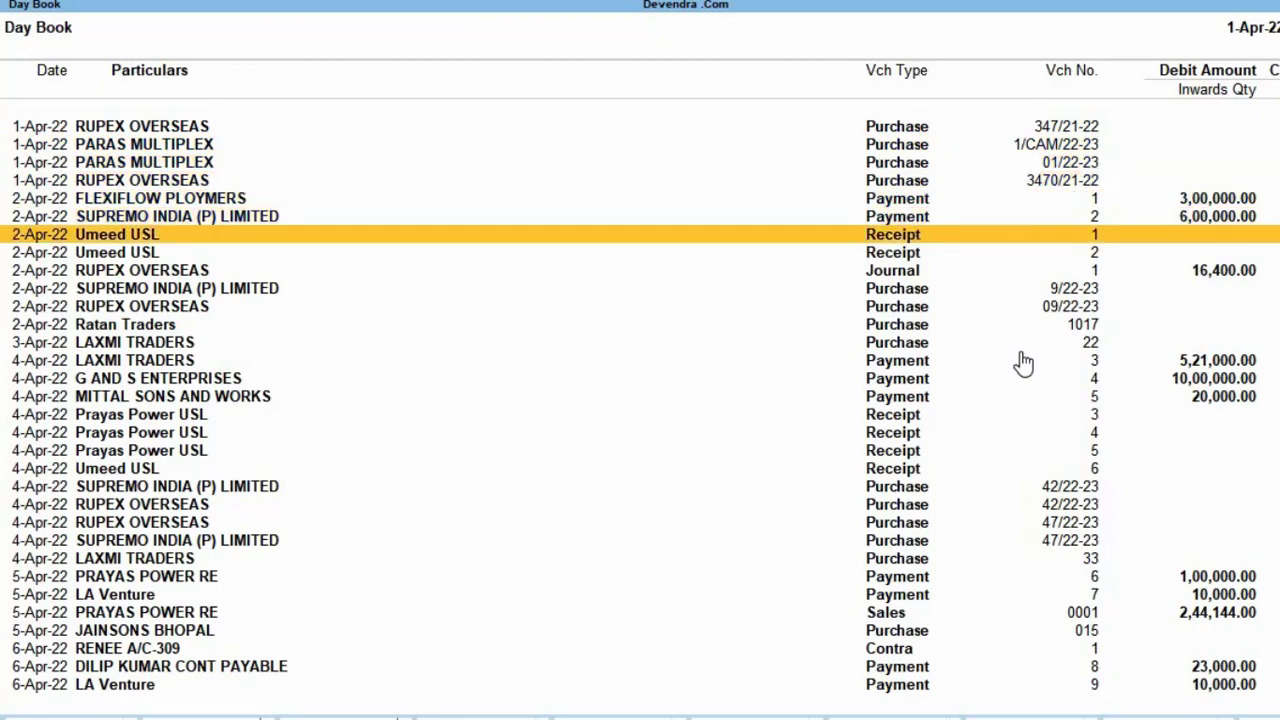
{"action": "key", "text": "Down"}
{"action": "key", "text": "Down"}
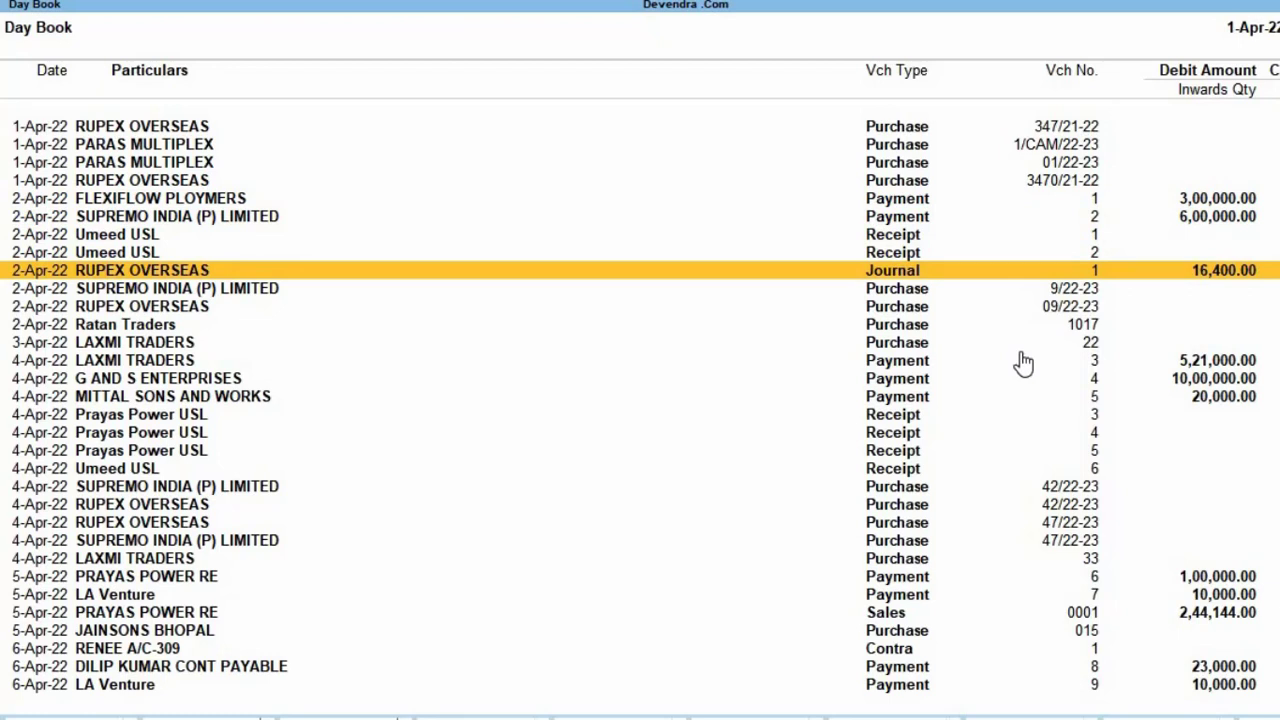
{"action": "key", "text": "Escape"}
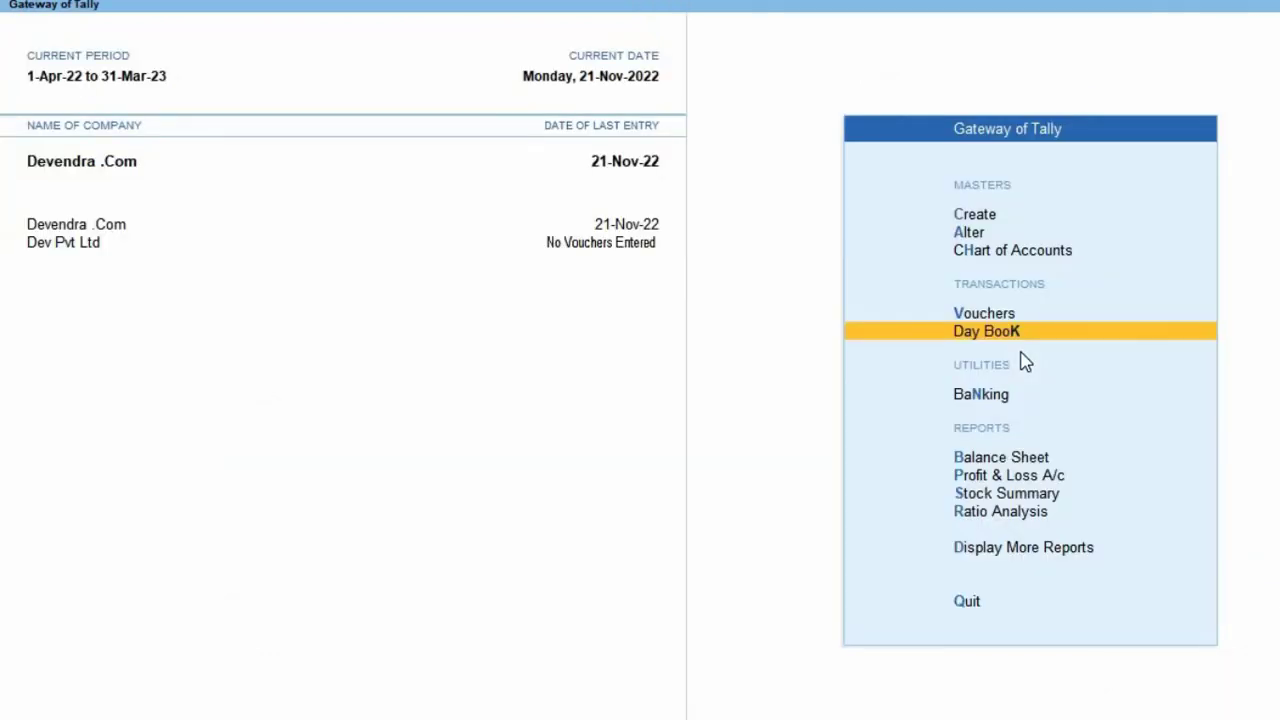
Reopen the Day Book and filter it to vouchers having a Ledger Amount equal to 4000.
{"action": "key", "text": "Return"}
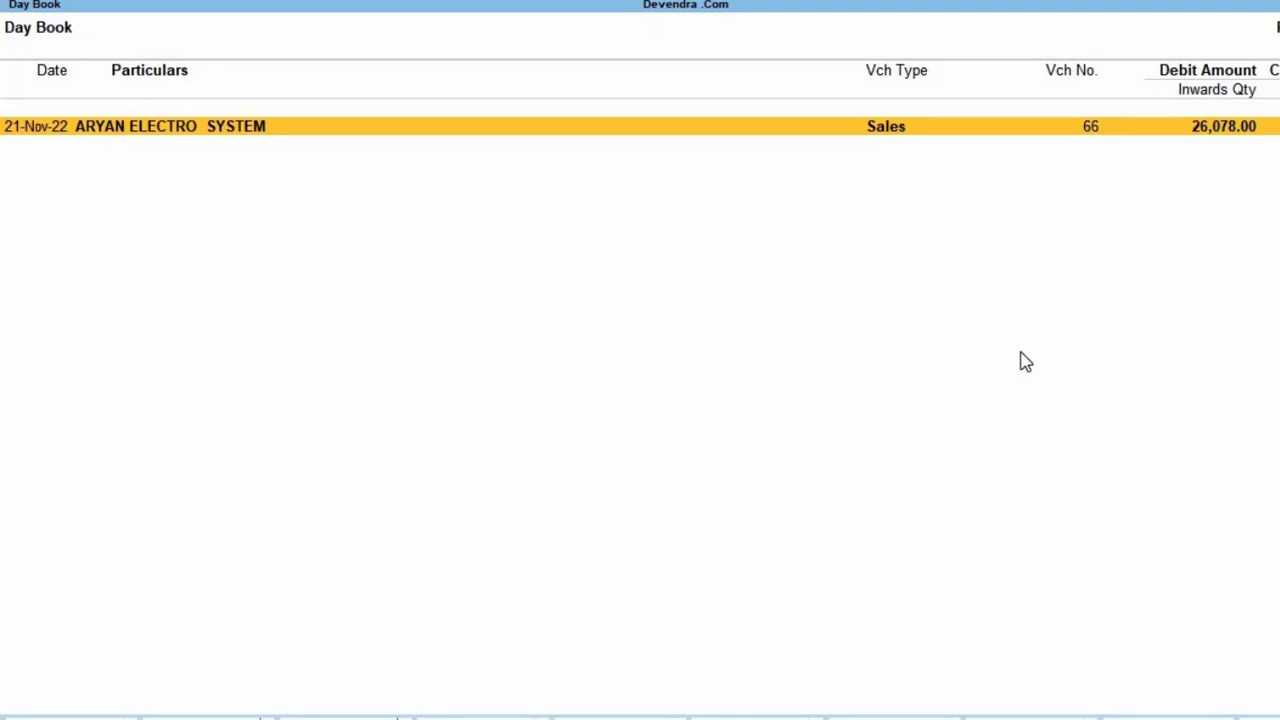
{"action": "key", "text": "alt+F12"}
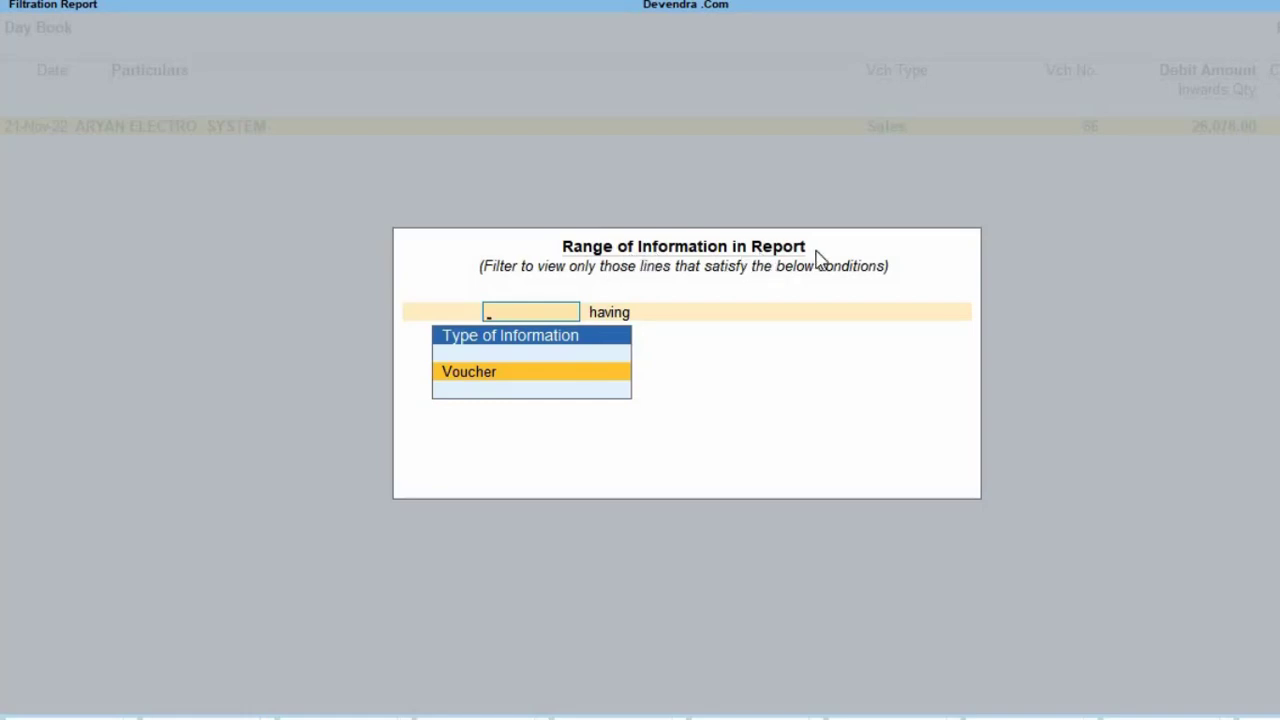
{"action": "left_click", "coordinate": [474, 380]}
{"action": "type", "text": "le"}
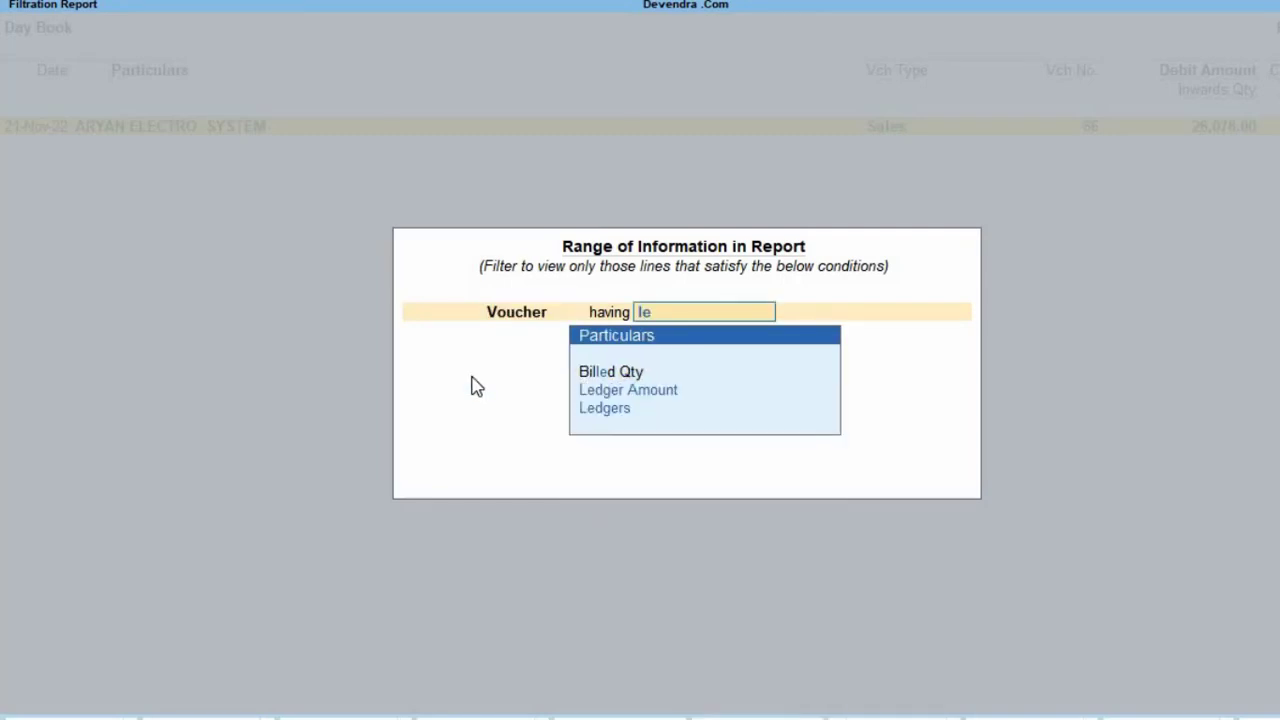
{"action": "key", "text": "Down"}
{"action": "key", "text": "Return"}
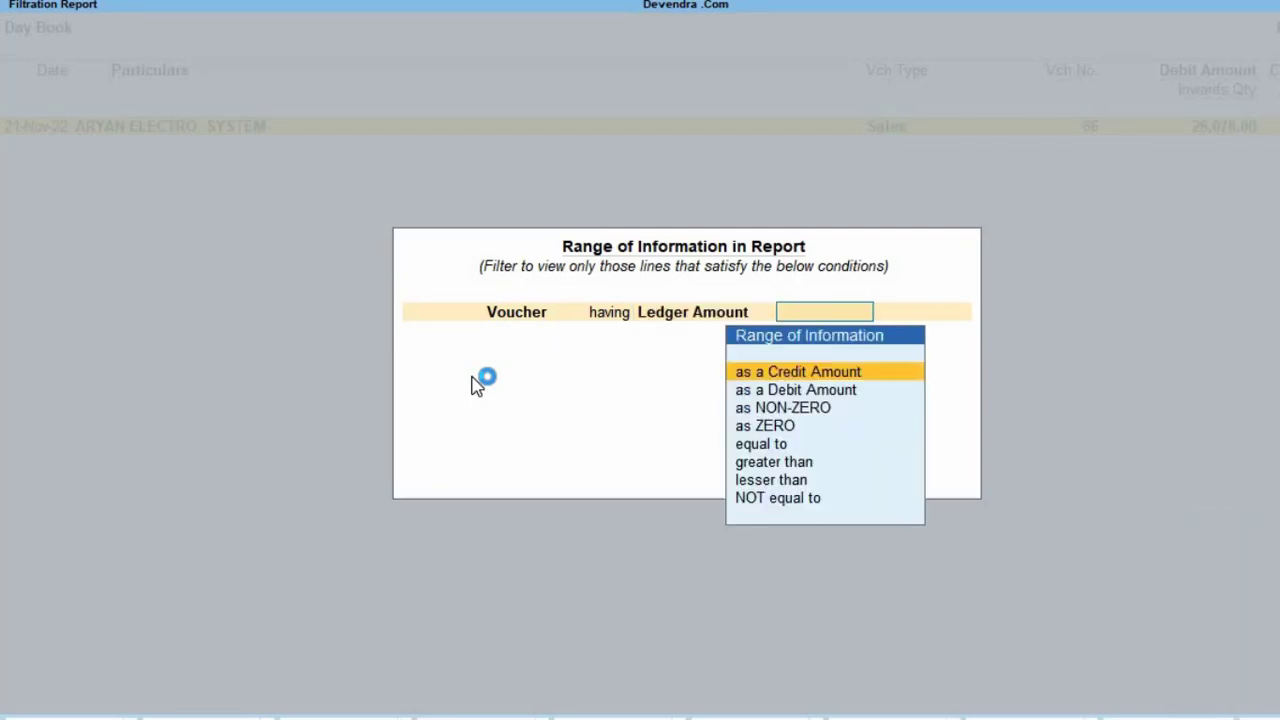
{"action": "left_click", "coordinate": [476, 386]}
{"action": "type", "text": "e"}
{"action": "key", "text": "Return"}
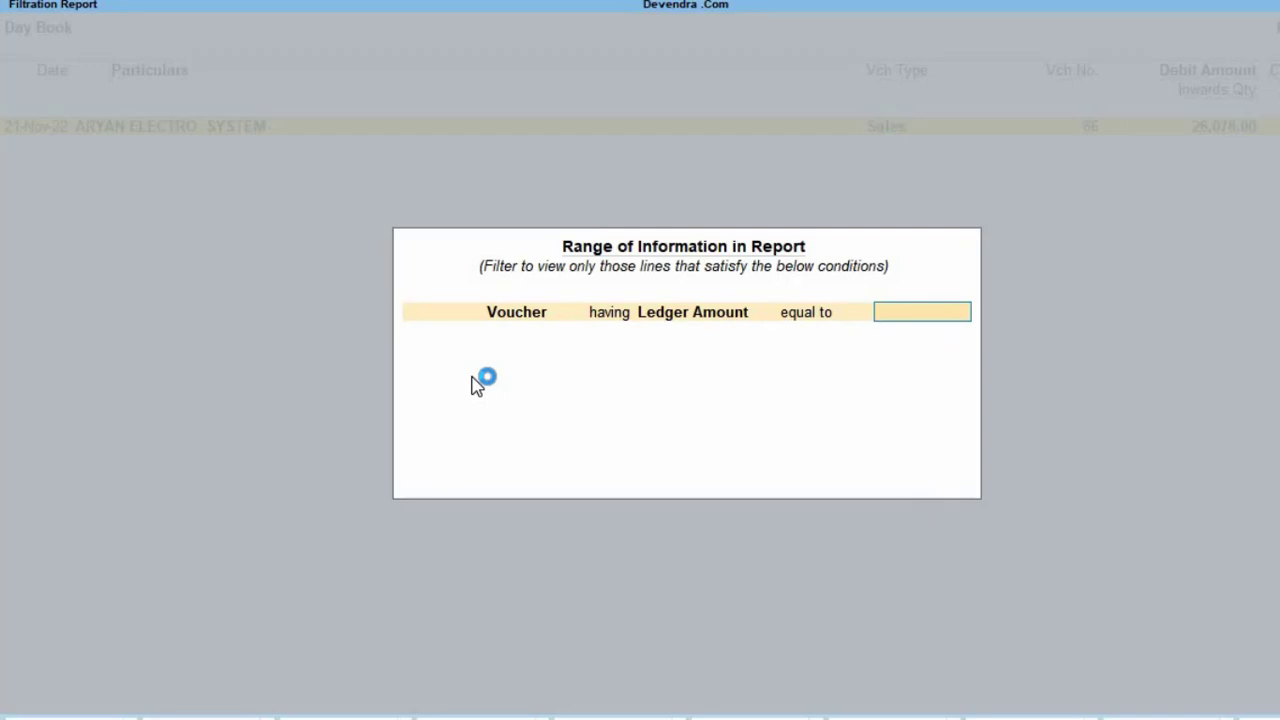
{"action": "type", "text": "4000"}
{"action": "key", "text": "Return"}
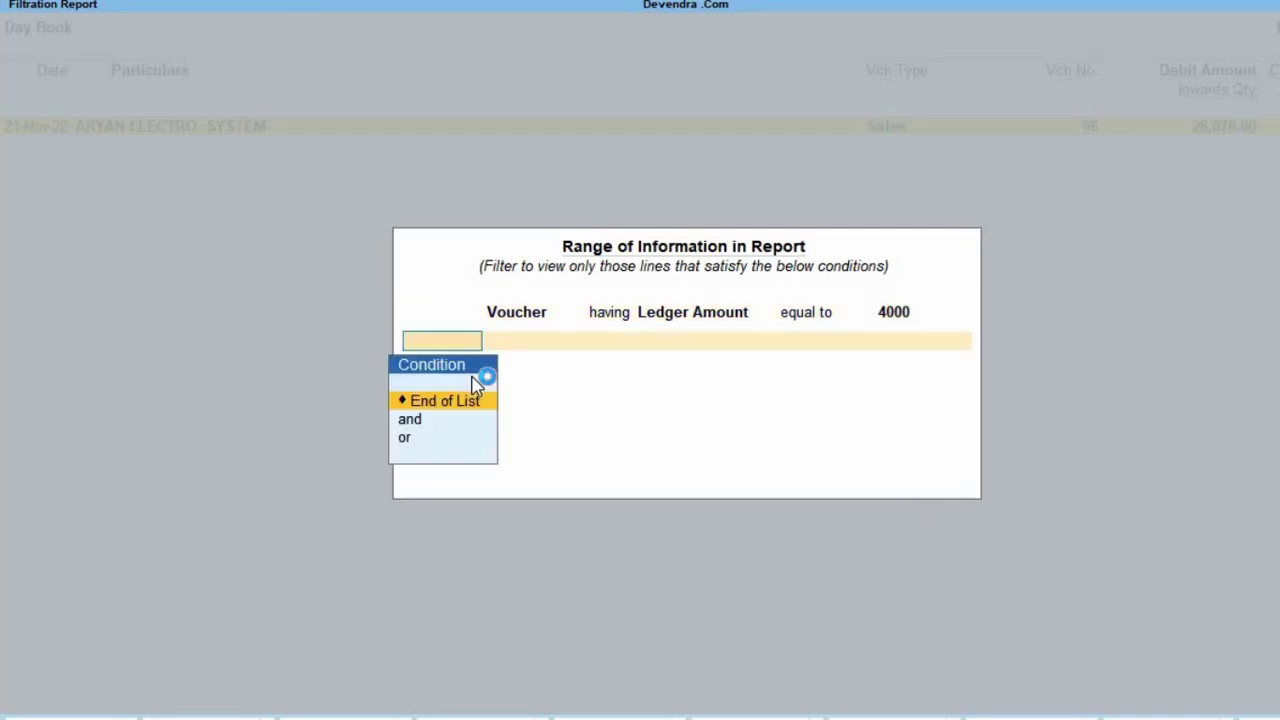
{"action": "key", "text": "Return"}
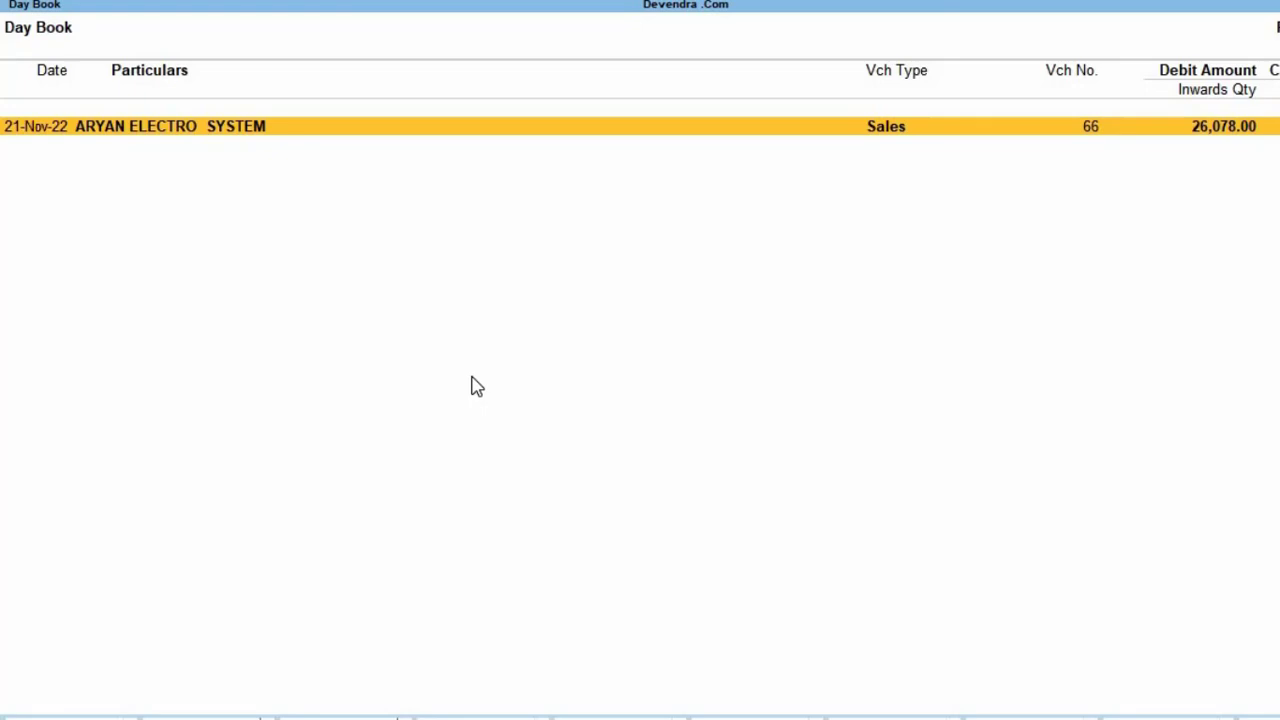
Open voucher creation from the Gateway, go through the Contra, Payment and Receipt voucher types, and leave without recording an entry.
{"action": "key", "text": "Escape"}
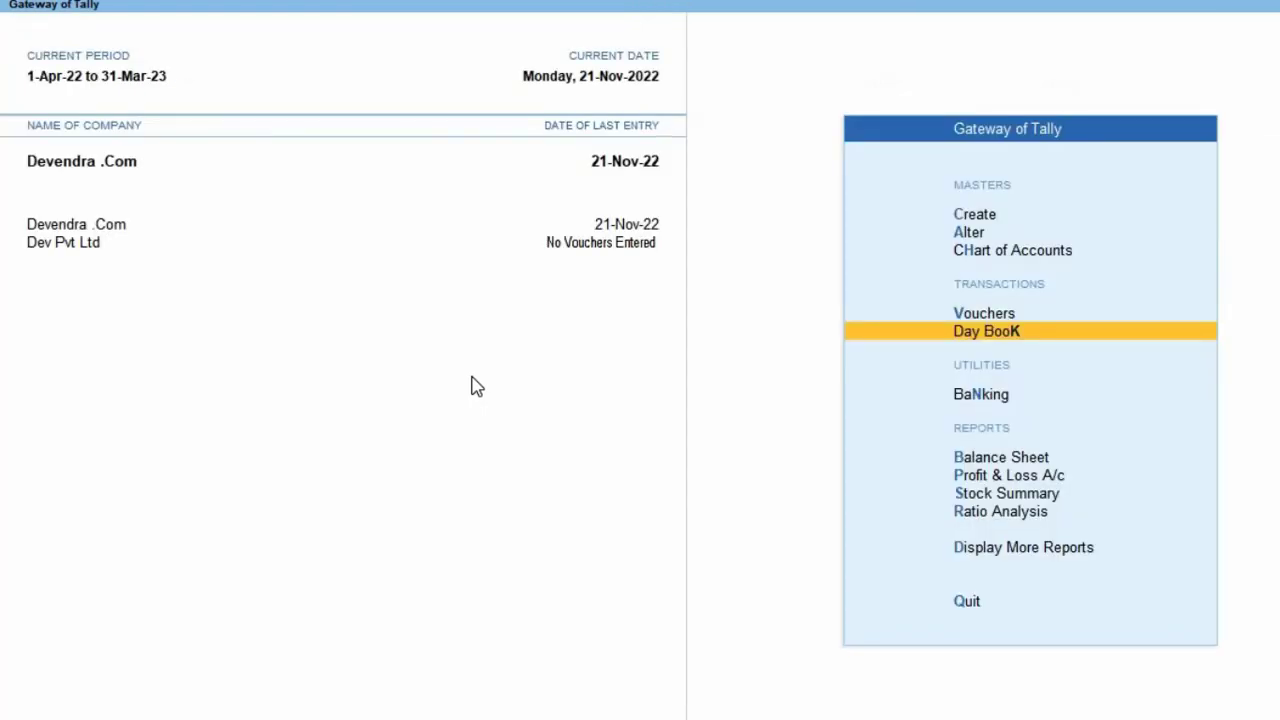
{"action": "key", "text": "Up"}
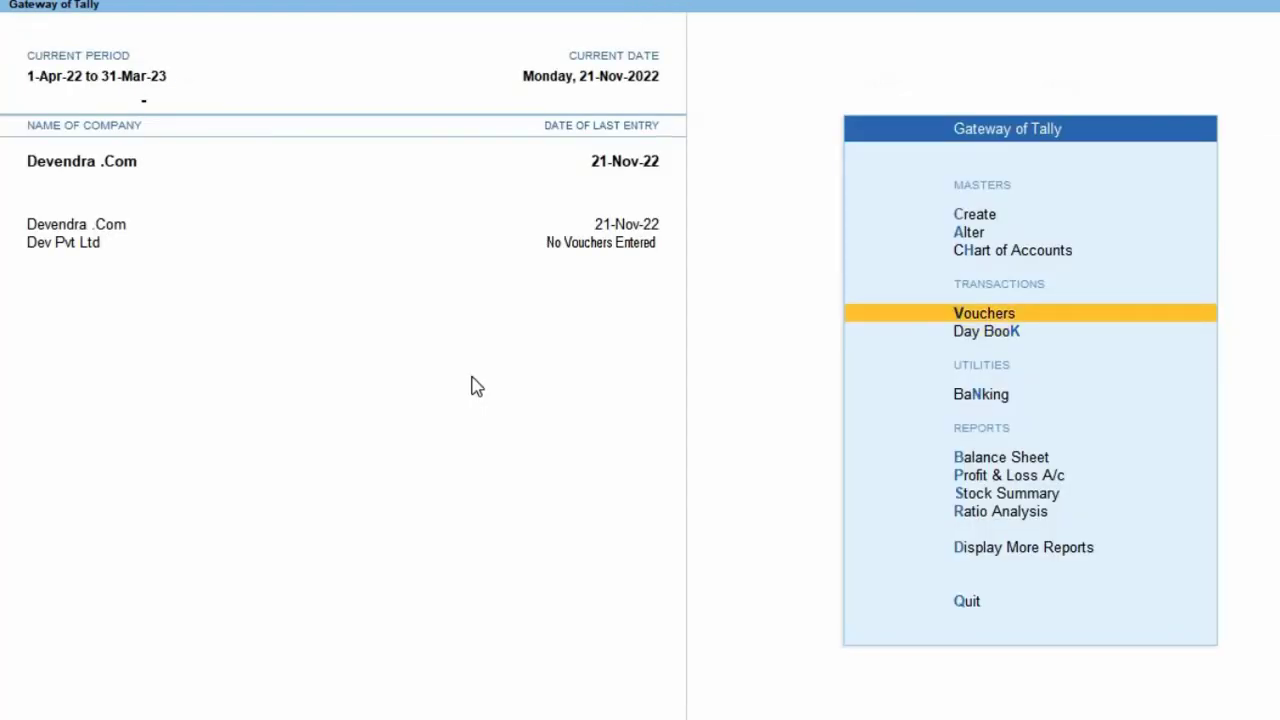
{"action": "key", "text": "Return"}
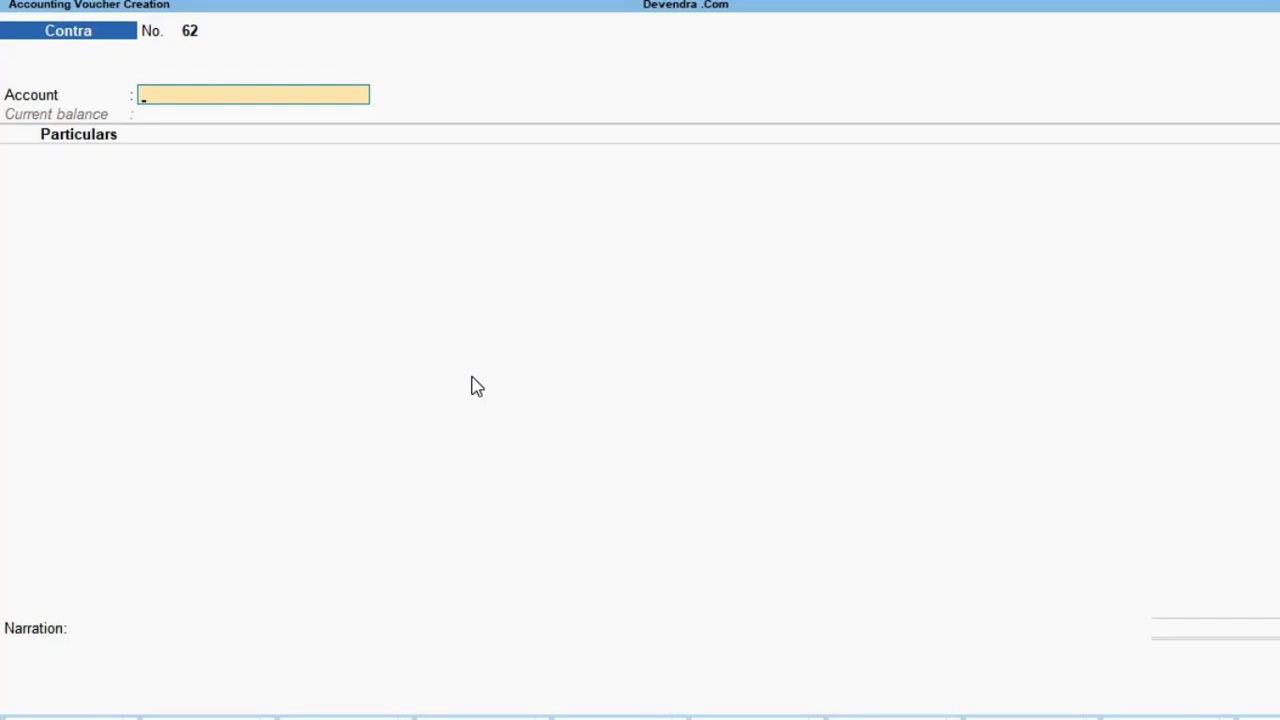
{"action": "key", "text": "F4"}
{"action": "key", "text": "F4"}
{"action": "key", "text": "F5"}
{"action": "key", "text": "F6"}
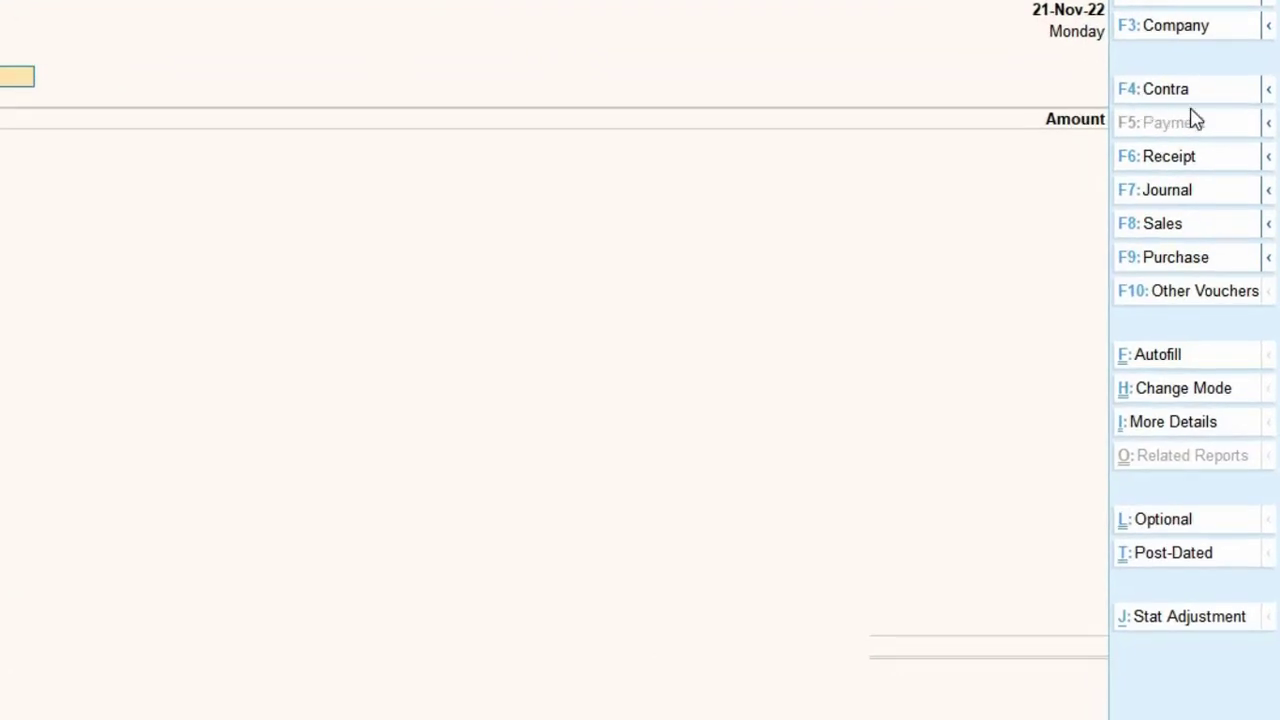
{"action": "left_click", "coordinate": [1181, 171]}
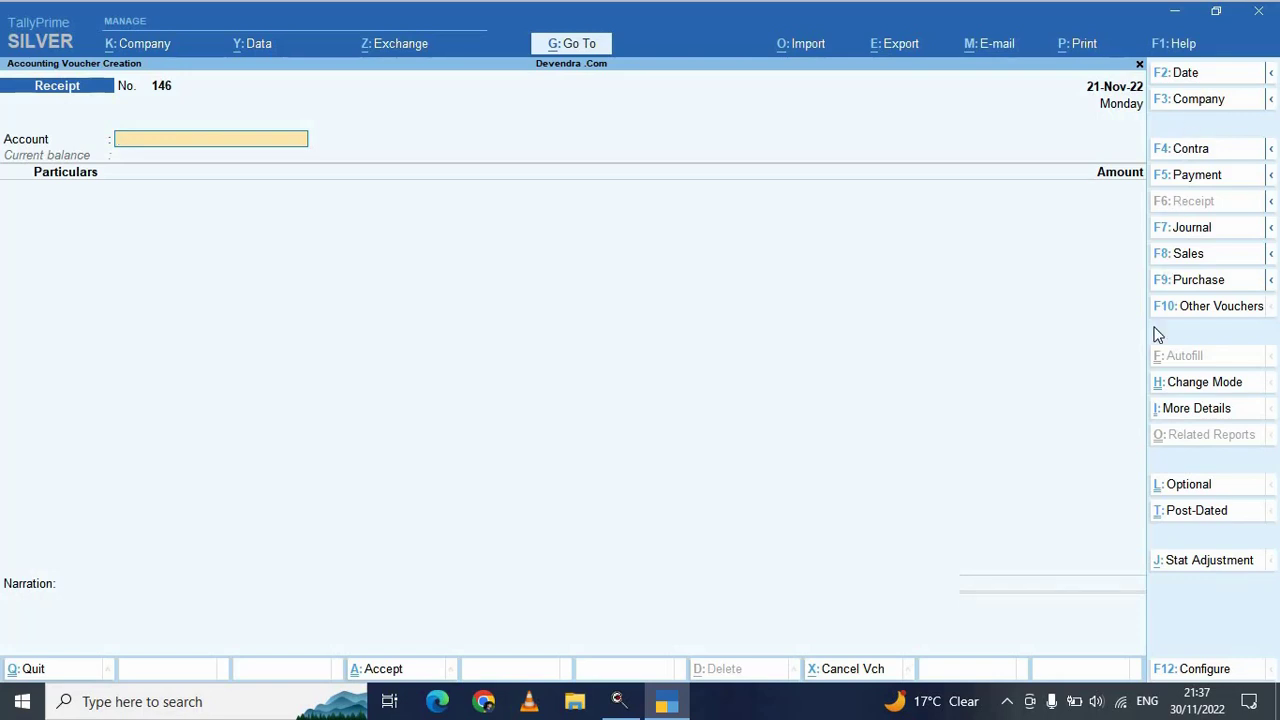
{"action": "key", "text": "Escape"}
{"action": "key", "text": "Return"}
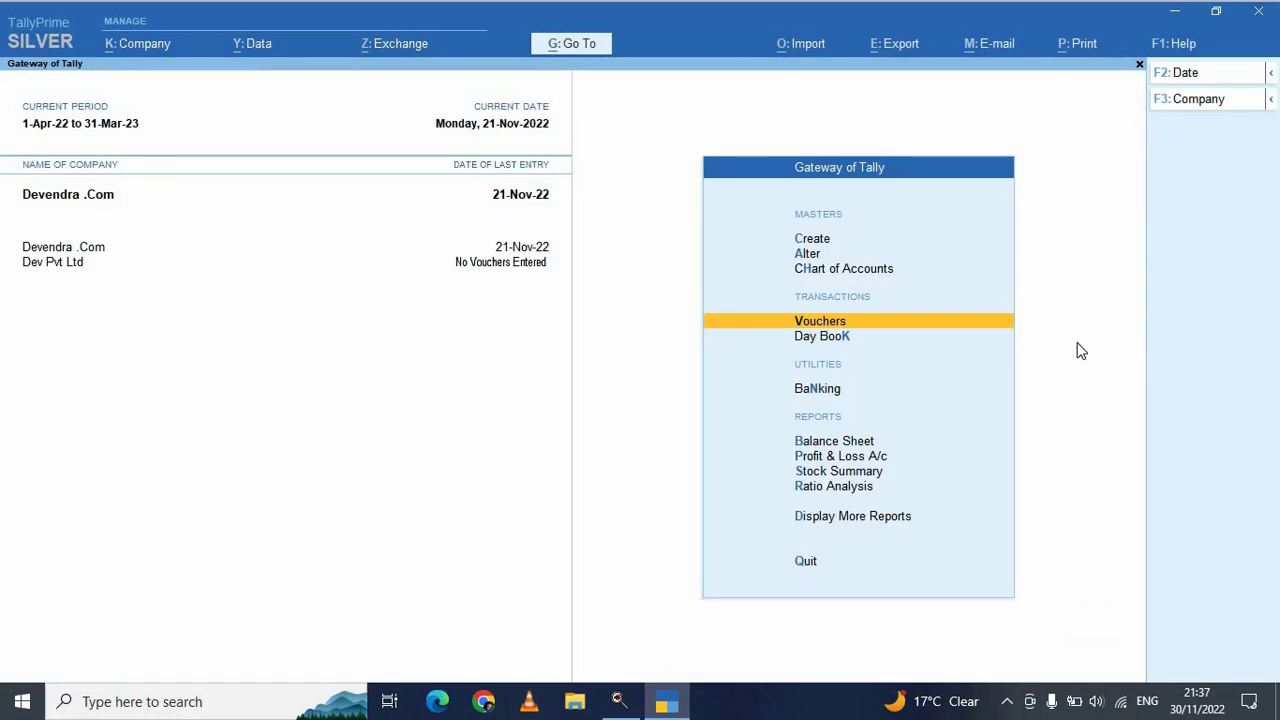
View the Balance Sheet in detailed form with its groups expanded, and return to the Gateway of Tally.
{"action": "key", "text": "Down"}
{"action": "key", "text": "Down"}
{"action": "key", "text": "Down"}
{"action": "key", "text": "Down"}
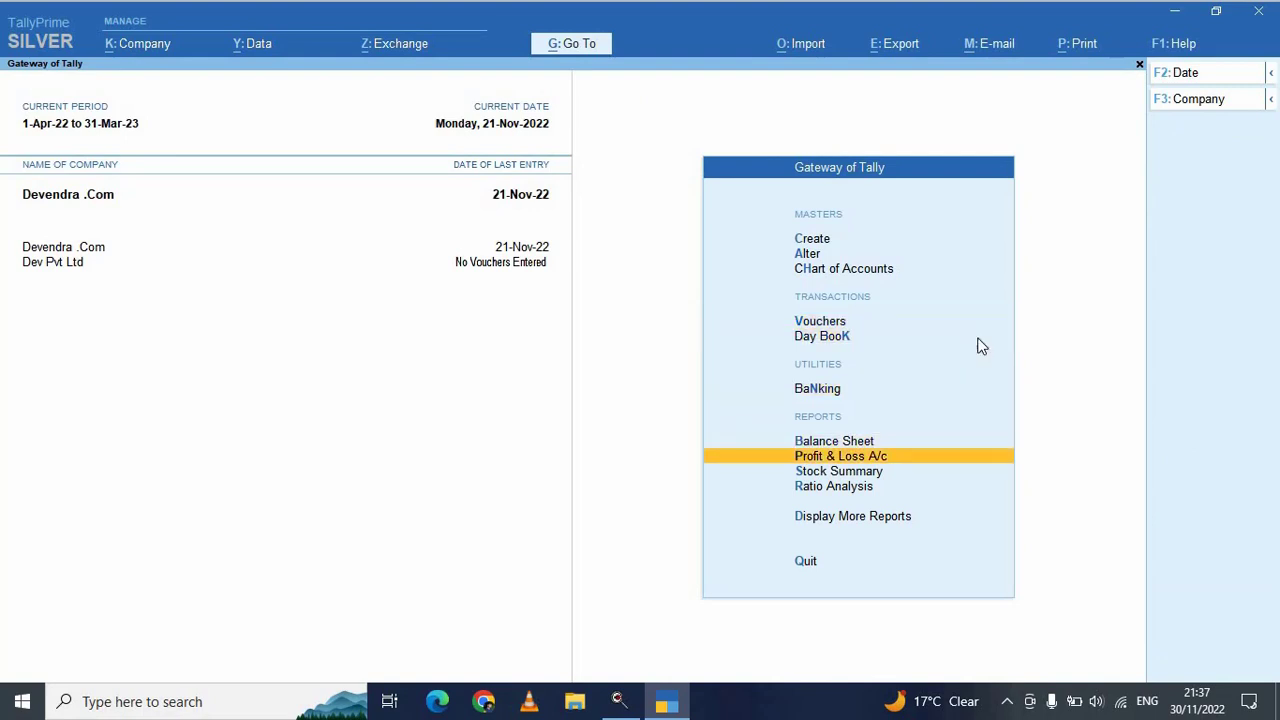
{"action": "key", "text": "Up"}
{"action": "key", "text": "Up"}
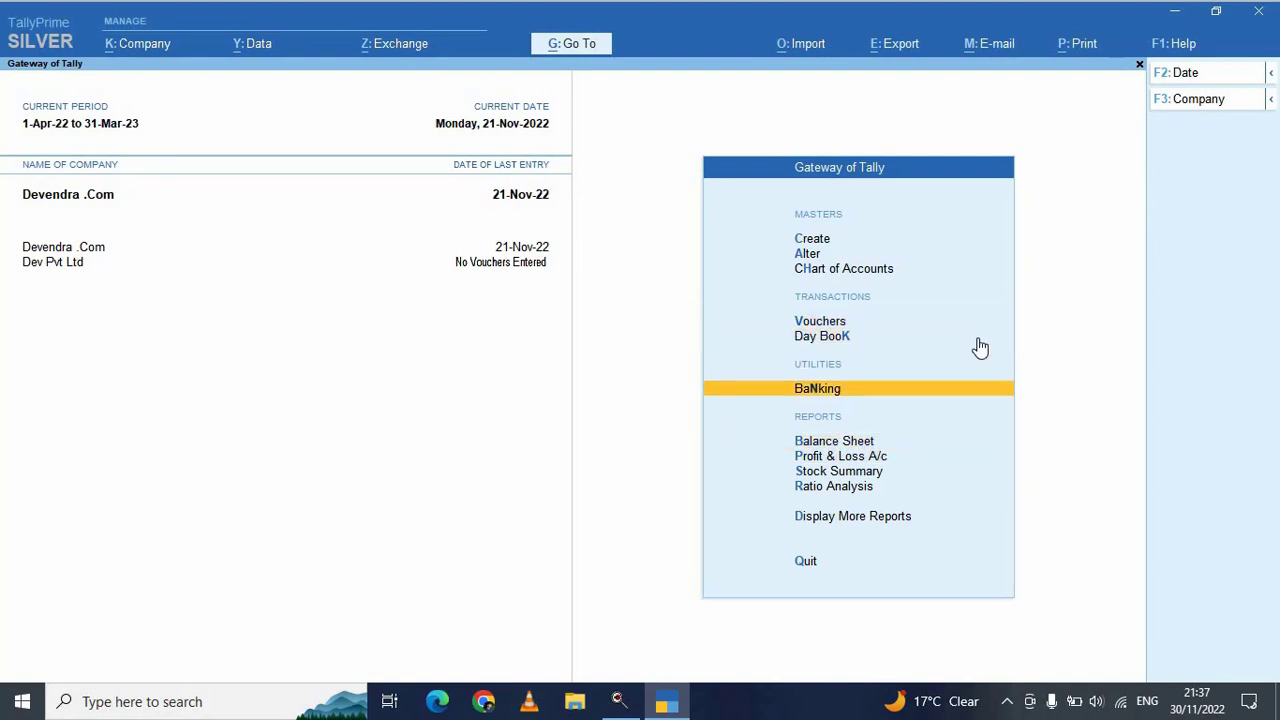
{"action": "left_click", "coordinate": [907, 445]}
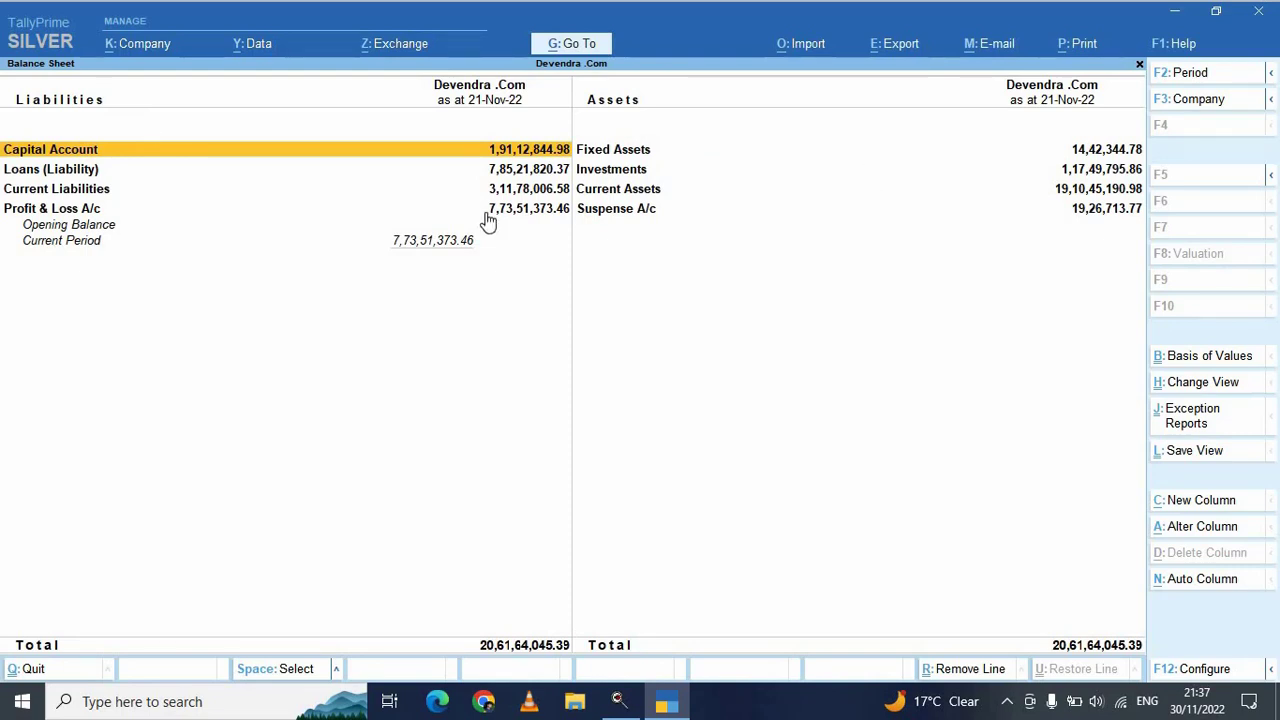
{"action": "key", "text": "alt+F1"}
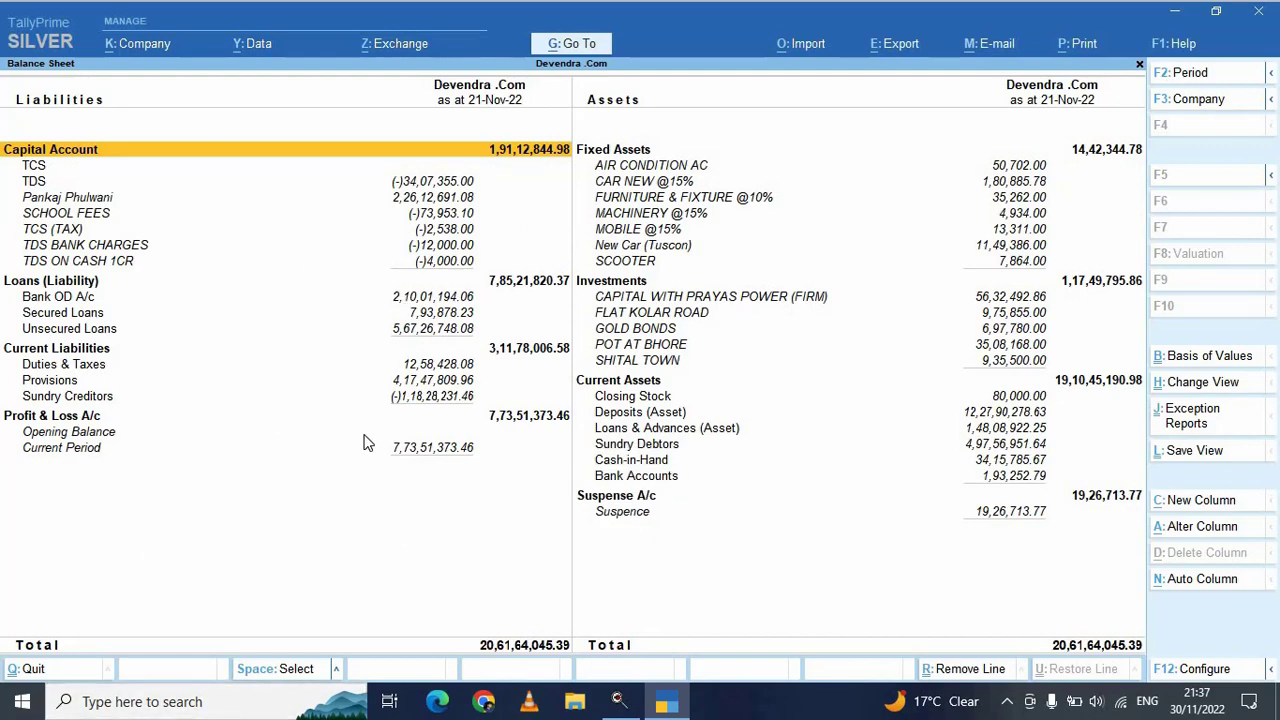
{"action": "key", "text": "Escape"}
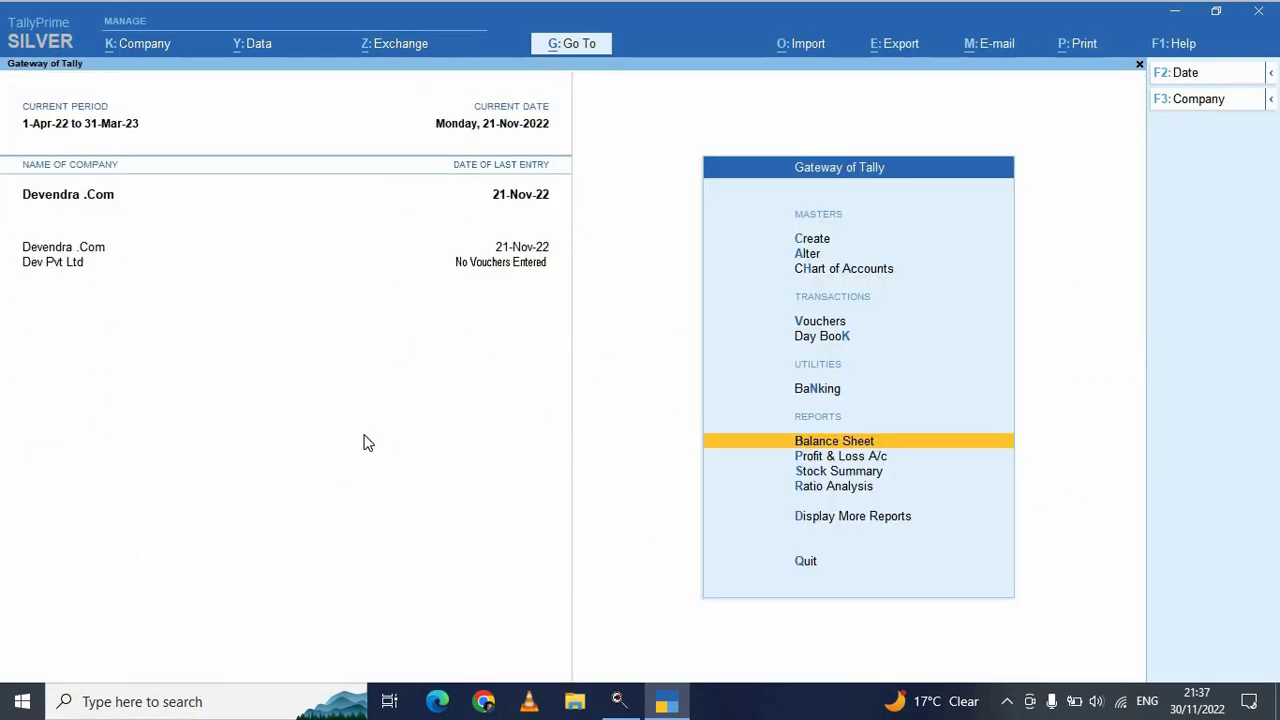
View the Profit & Loss A/c report and close it.
{"action": "key", "text": "Down"}
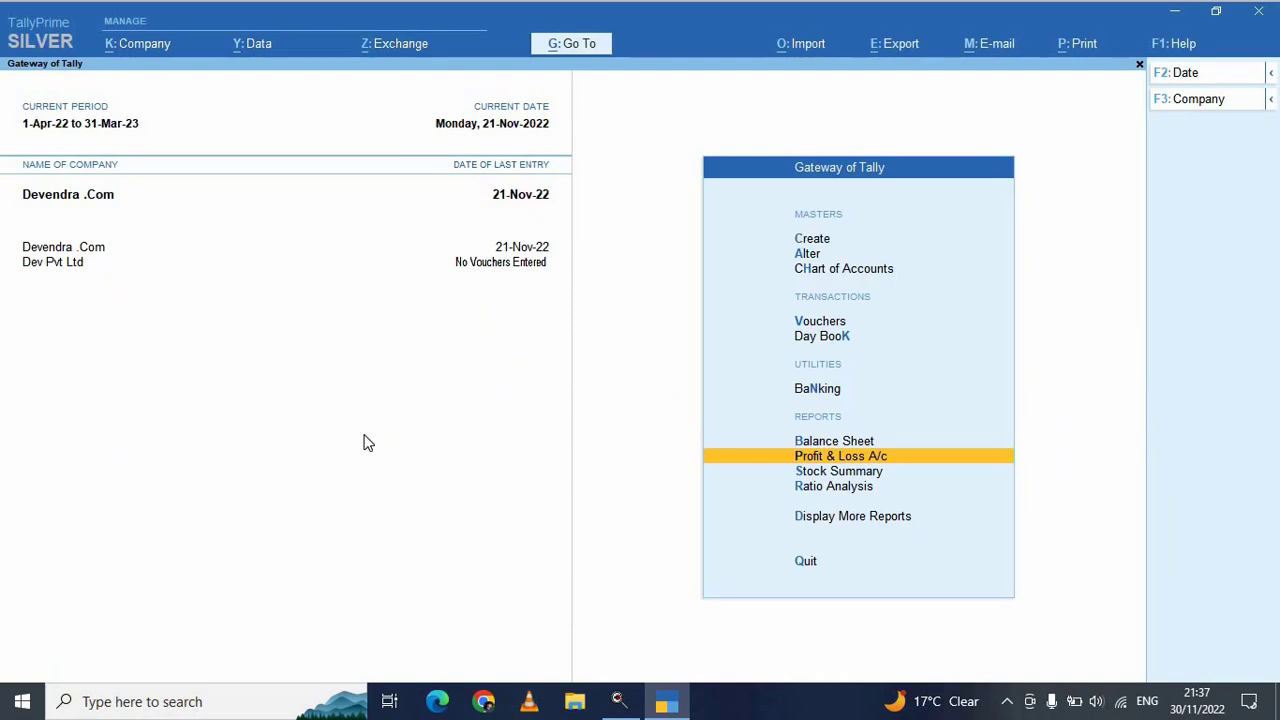
{"action": "key", "text": "Return"}
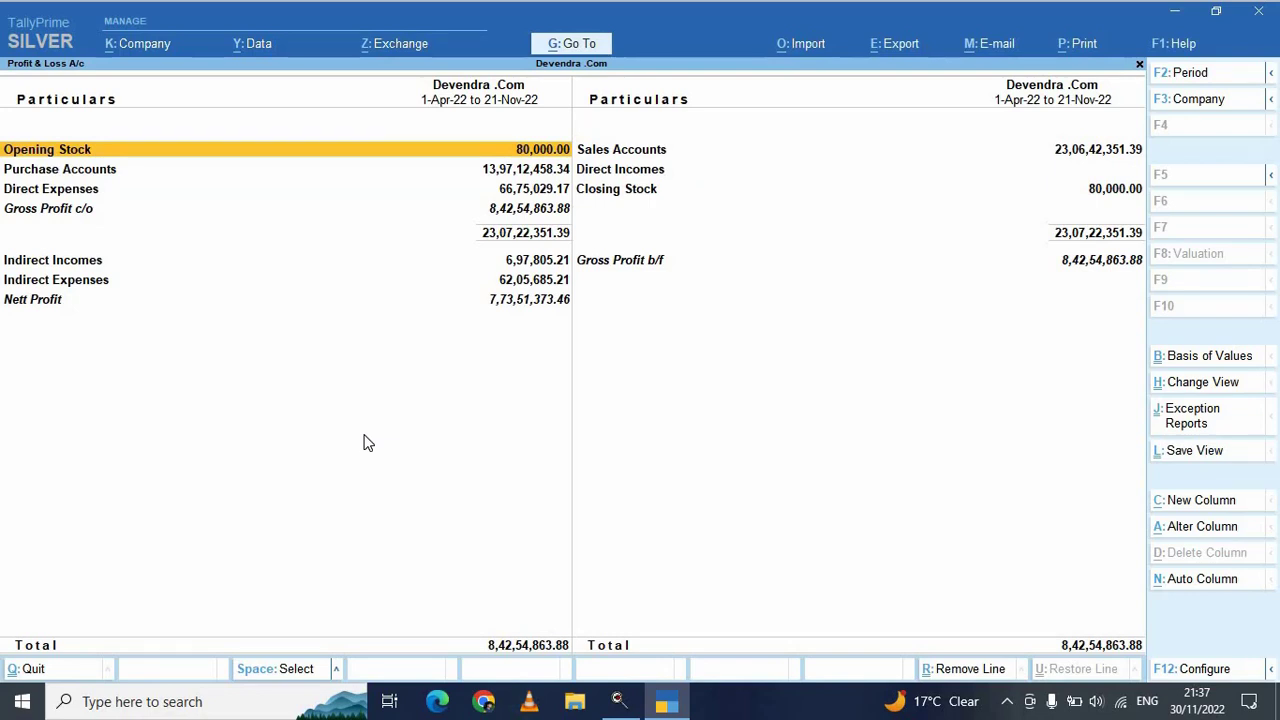
{"action": "key", "text": "Escape"}
View the Stock Summary report and return to the Gateway of Tally.
{"action": "key", "text": "Down"}
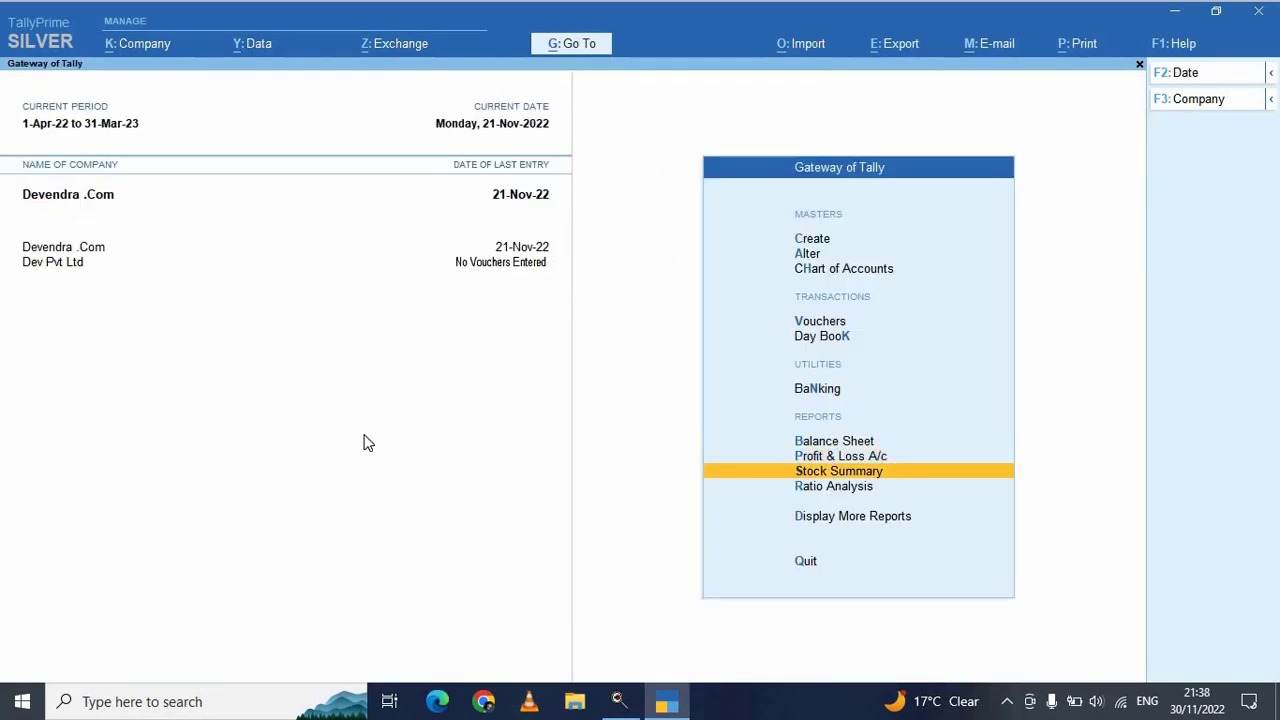
{"action": "left_click", "coordinate": [848, 476]}
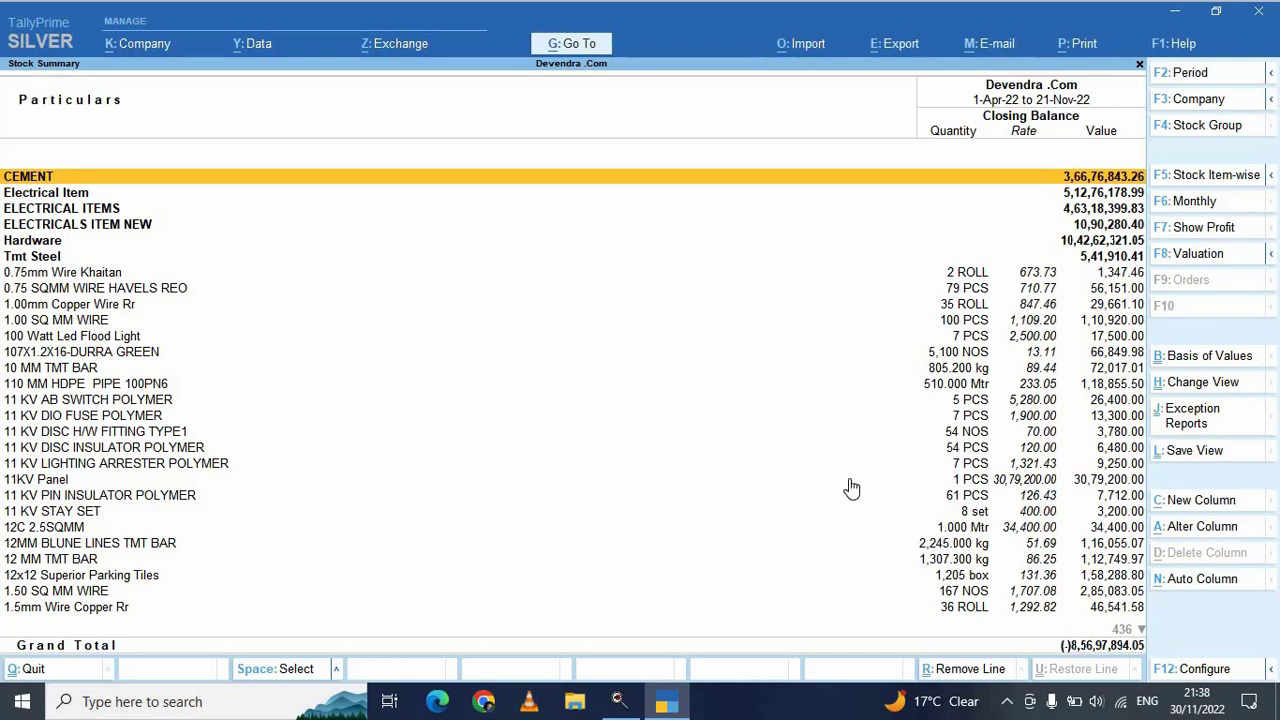
{"action": "key", "text": "Escape"}
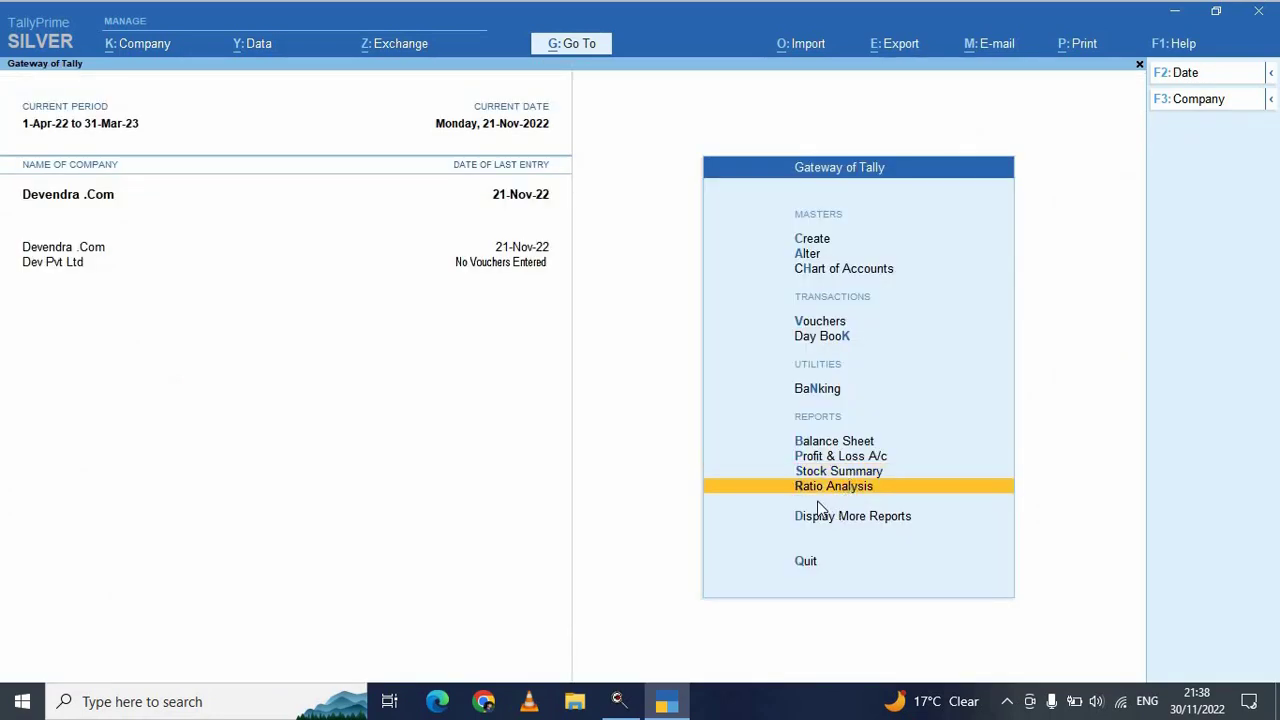
View the Ratio Analysis report and the list of additional reports under Display More Reports, returning to the Gateway of Tally.
{"action": "left_click", "coordinate": [893, 493]}
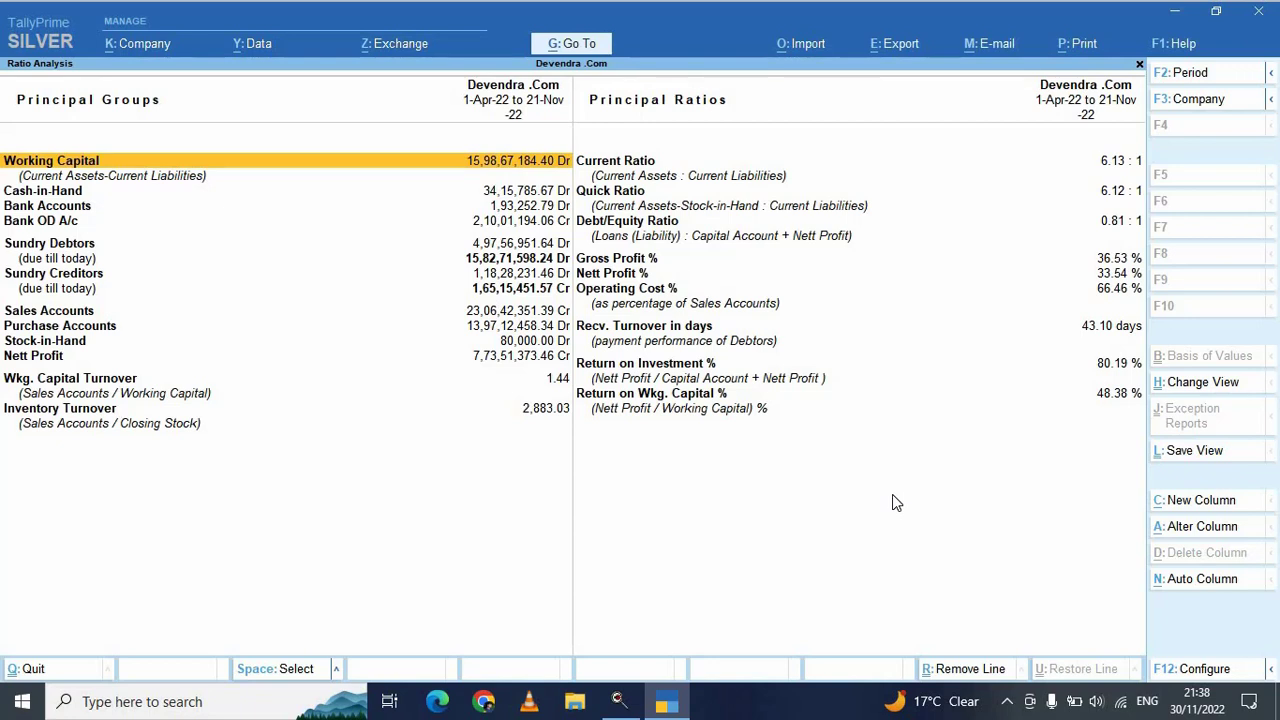
{"action": "key", "text": "Escape"}
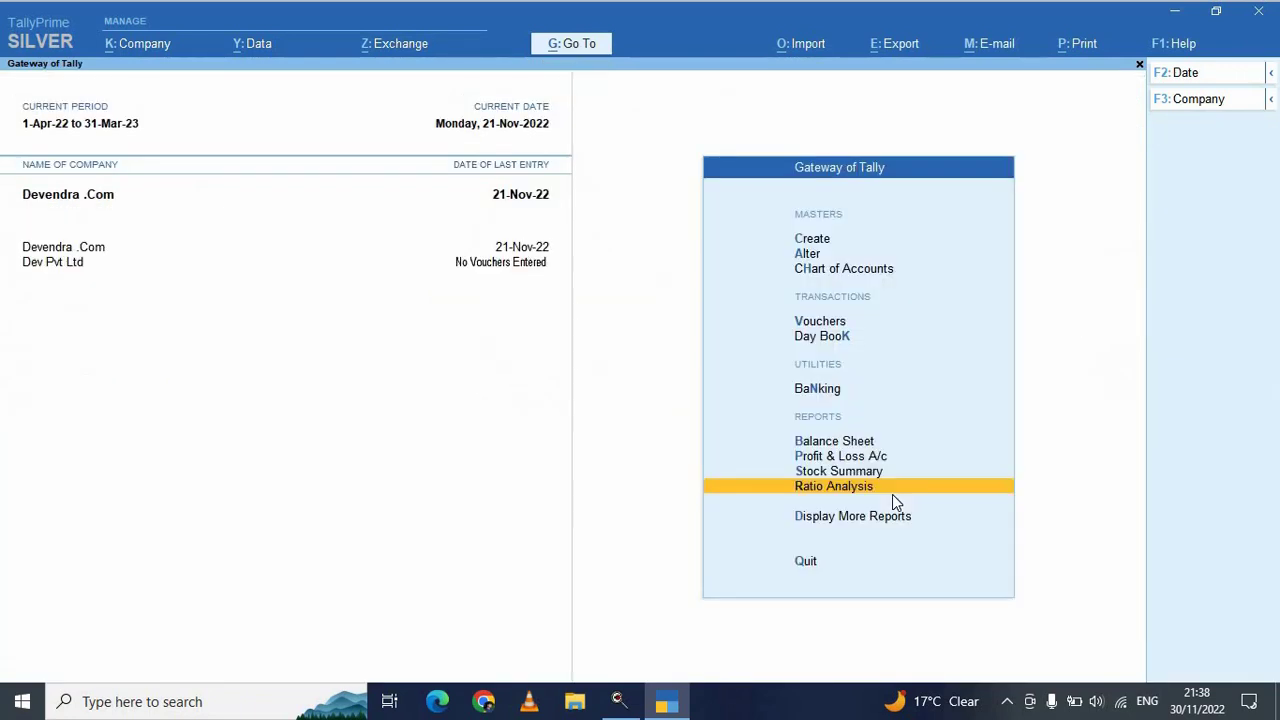
{"action": "key", "text": "Down"}
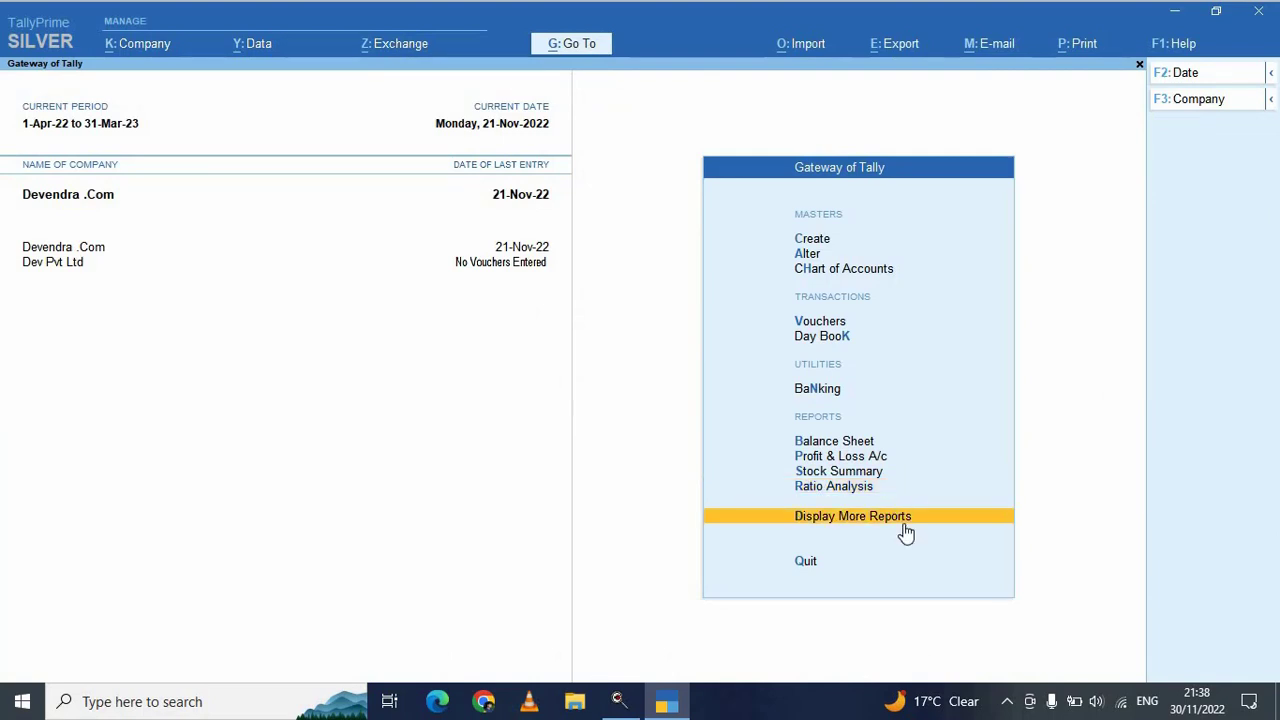
{"action": "left_click", "coordinate": [905, 533]}
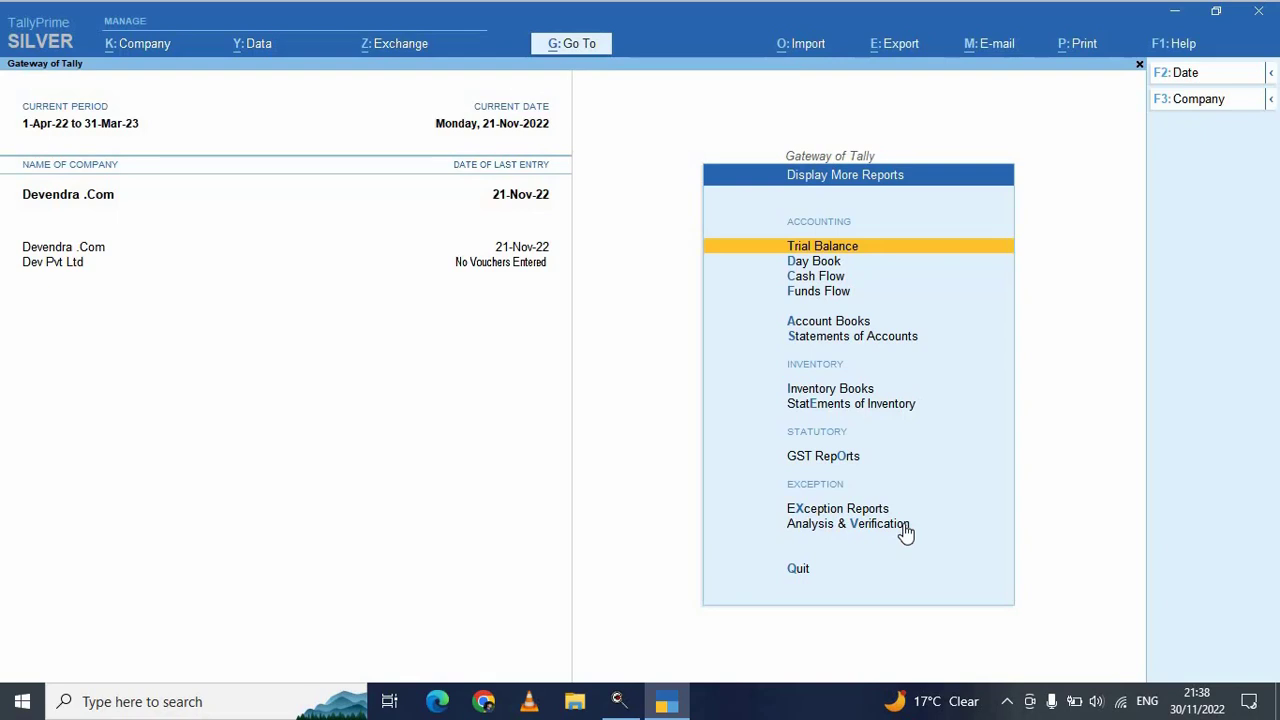
{"action": "key", "text": "Escape"}
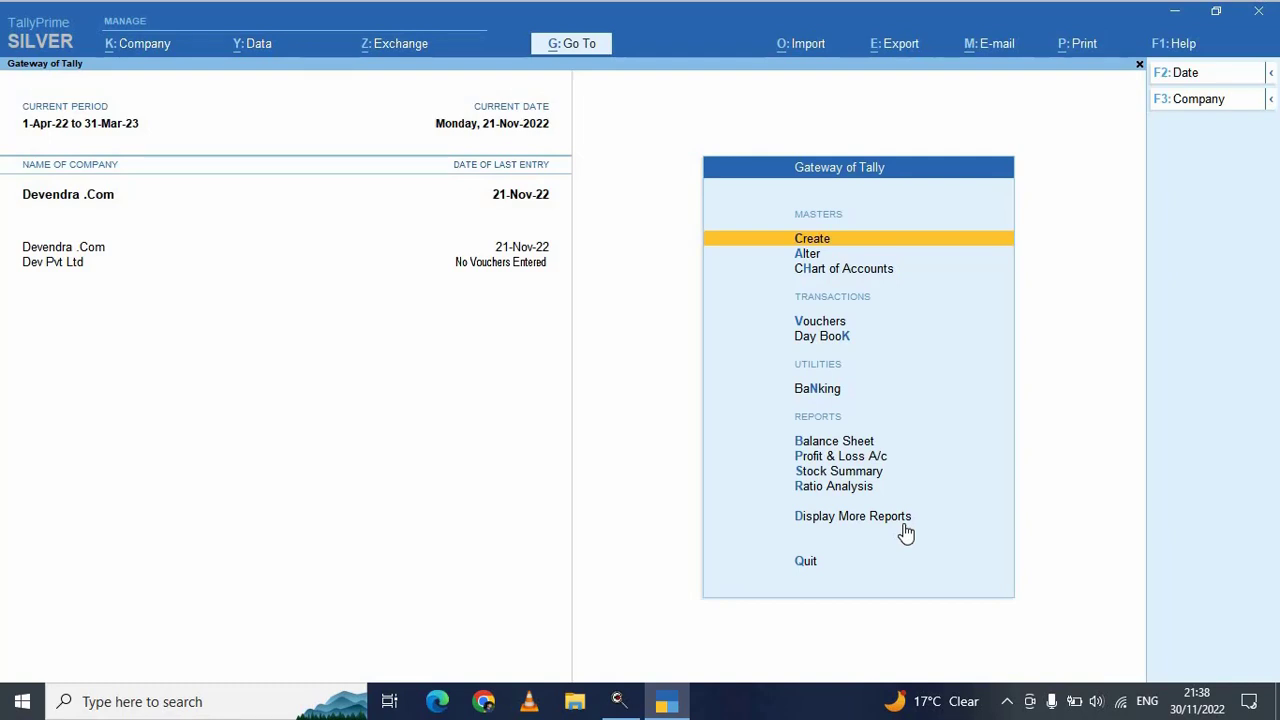
Open the GST Reports list under Display More Reports and return to the Gateway of Tally.
{"action": "key", "text": "d"}
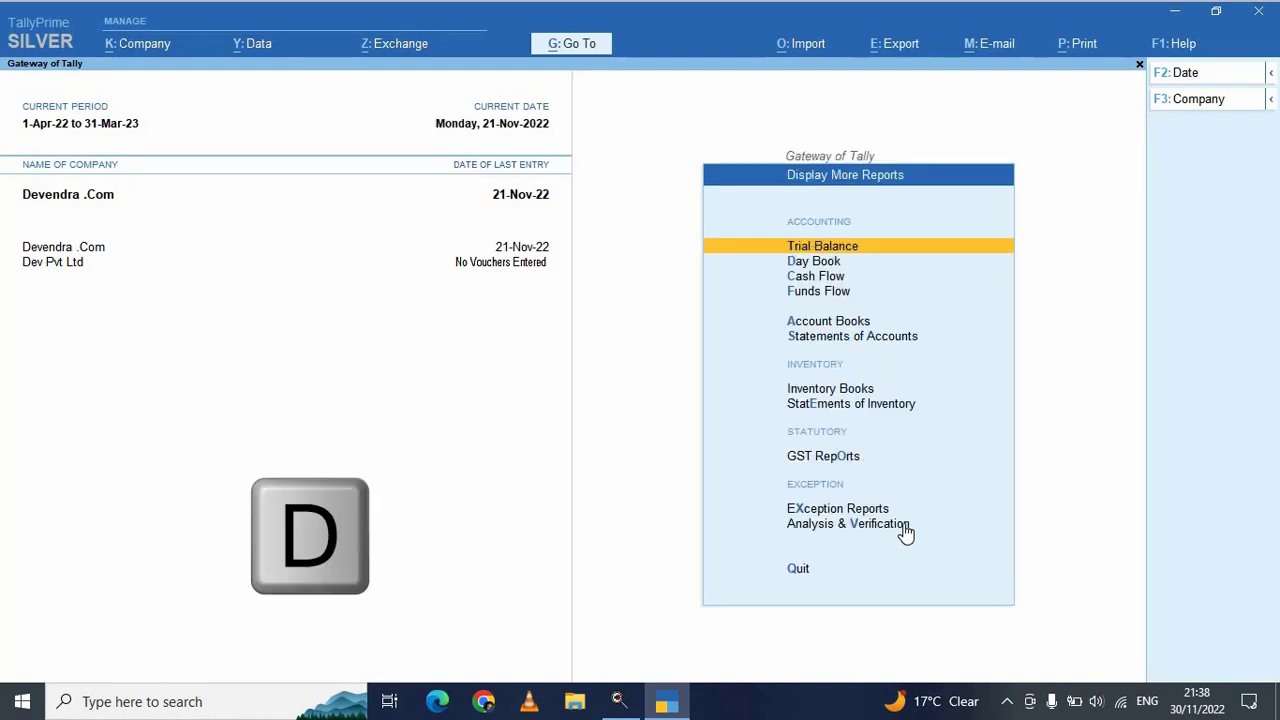
{"action": "key", "text": "o"}
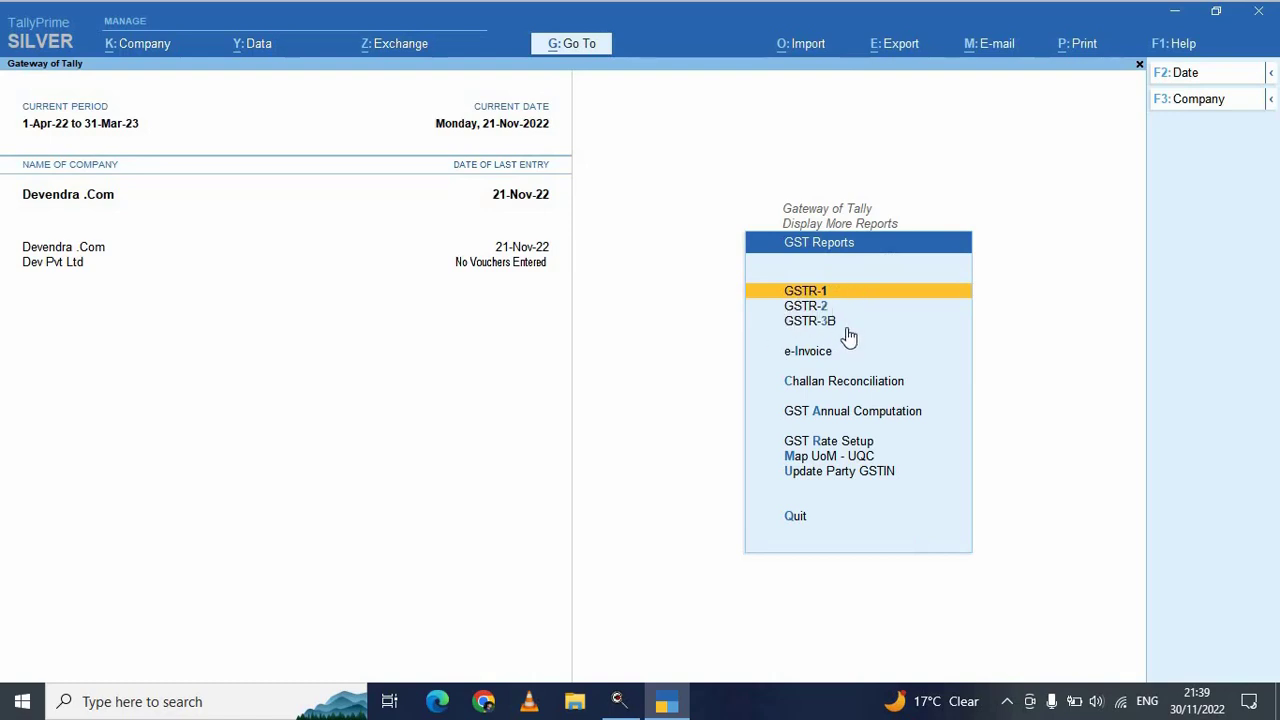
{"action": "key", "text": "Escape"}
{"action": "key", "text": "Escape"}
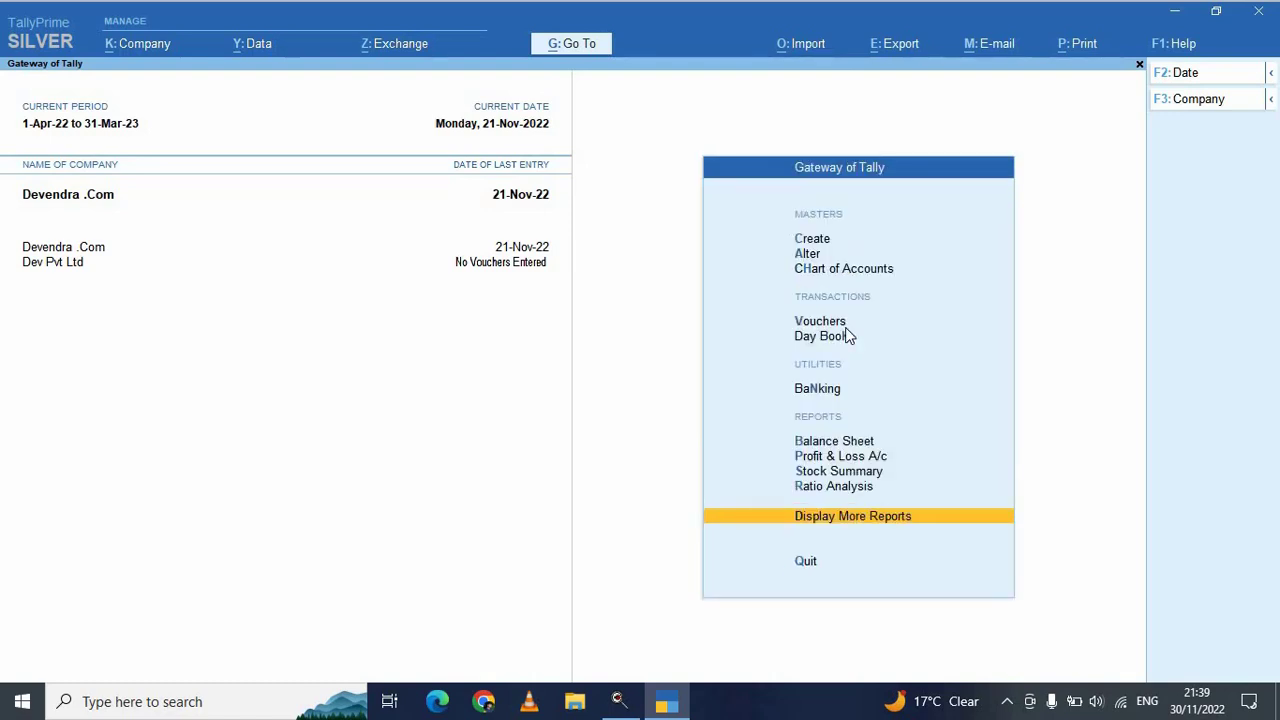
{"action": "key", "text": "Escape"}
{"action": "key", "text": "Escape"}
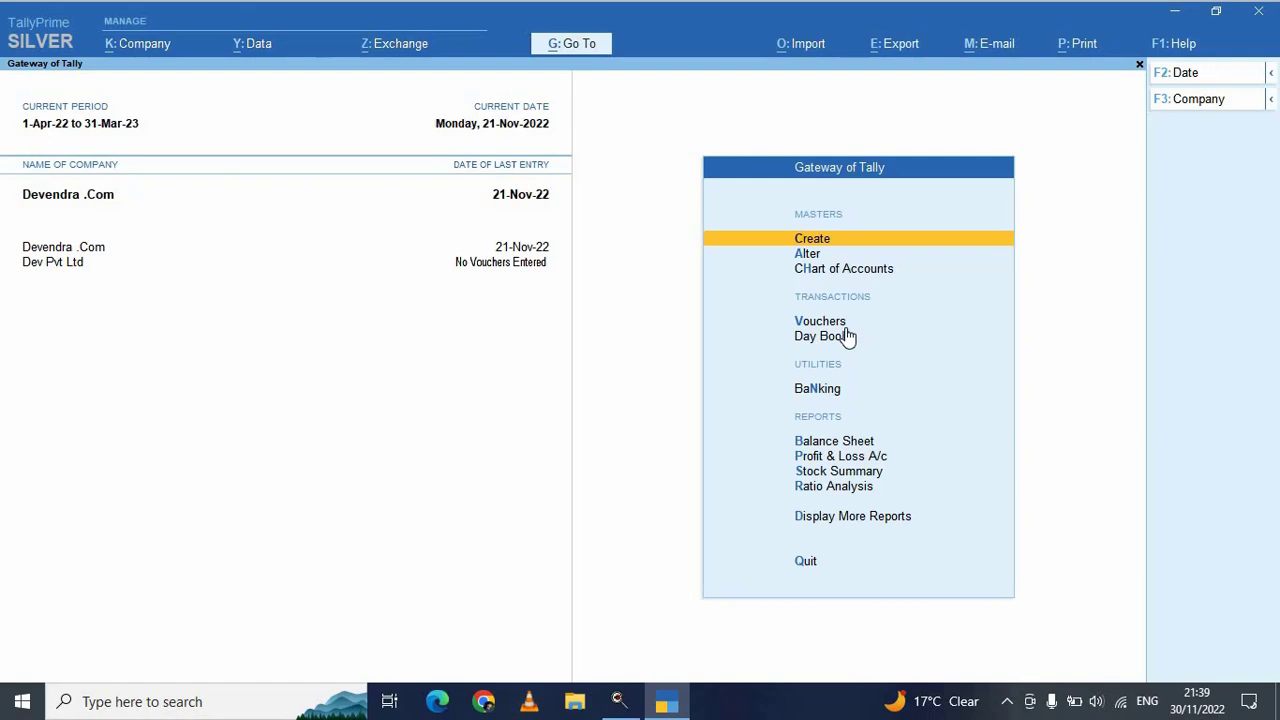
Go through the Gateway of Tally entries down to Display More Reports and open it.
{"action": "key", "text": "Down"}
{"action": "key", "text": "Down"}
{"action": "key", "text": "Down"}
{"action": "key", "text": "Down"}
{"action": "key", "text": "Down"}
{"action": "key", "text": "Down"}
{"action": "key", "text": "Down"}
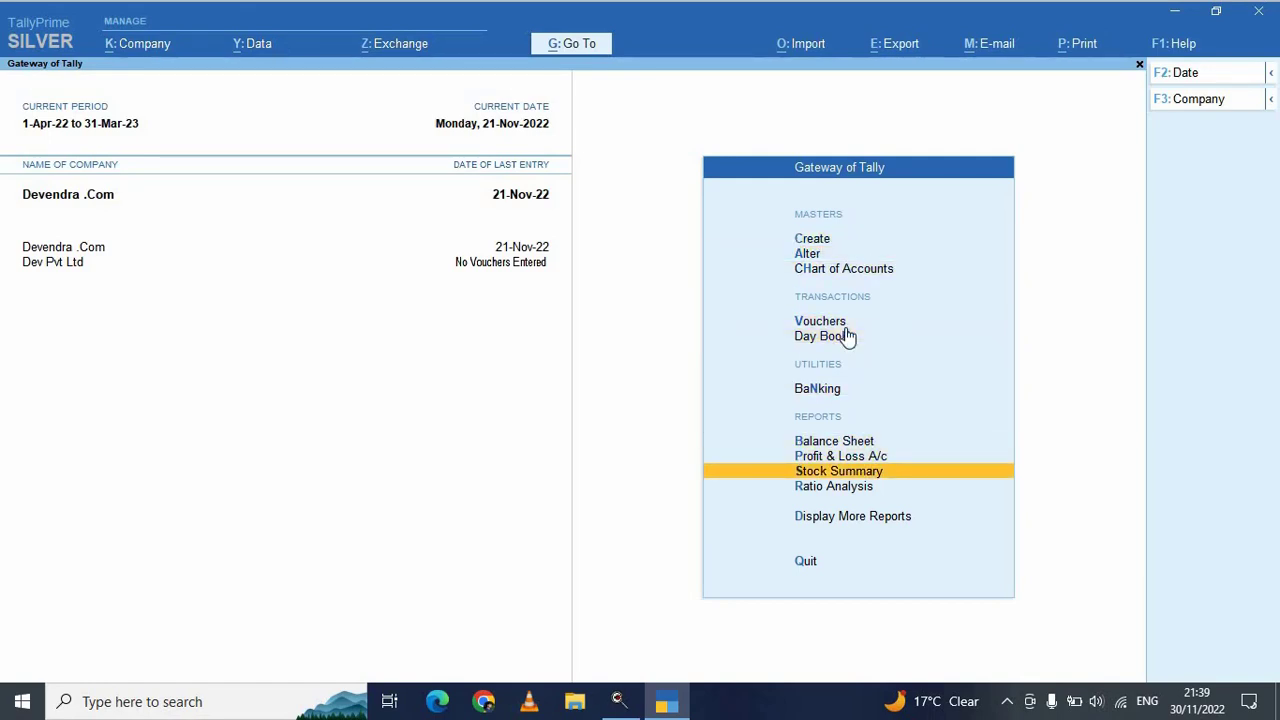
{"action": "key", "text": "Down"}
{"action": "key", "text": "Down"}
{"action": "key", "text": "Return"}
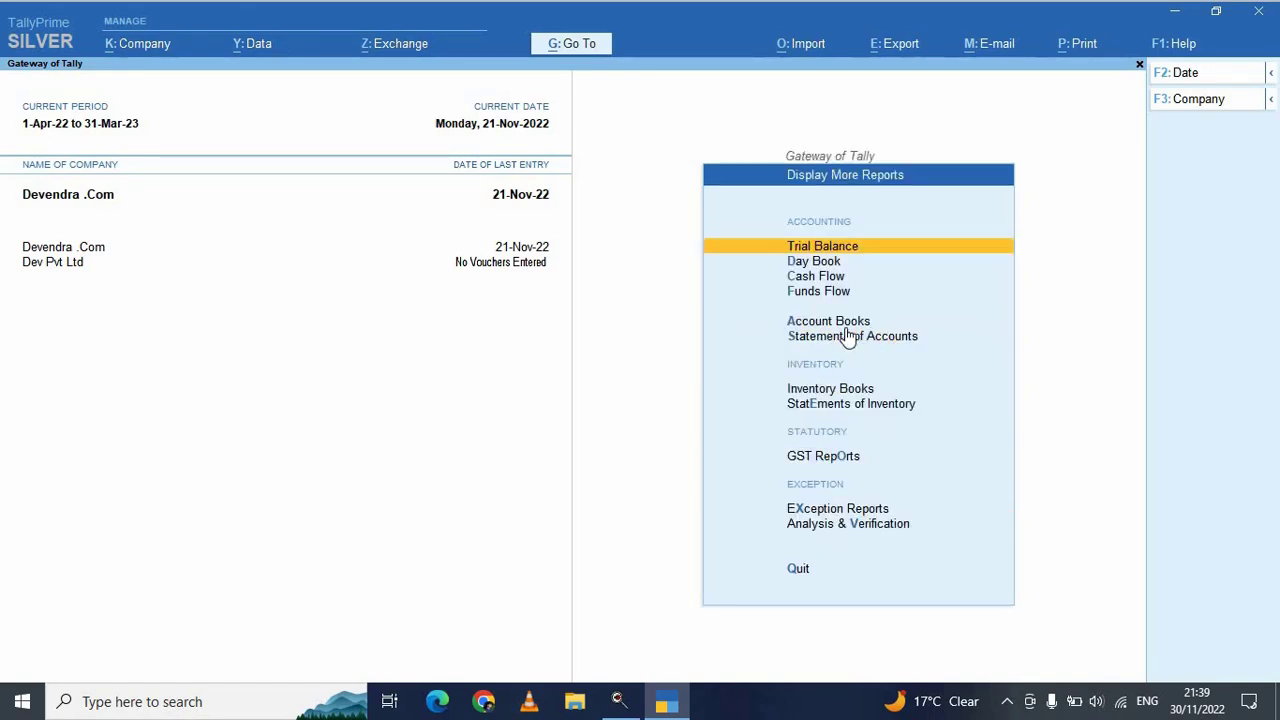
Examine the GSTR-1, GSTR-2 and GSTR-3B entries in GST Reports, and go back to the Gateway of Tally.
{"action": "key", "text": "Down"}
{"action": "key", "text": "Down"}
{"action": "key", "text": "Down"}
{"action": "key", "text": "Down"}
{"action": "key", "text": "Down"}
{"action": "key", "text": "Down"}
{"action": "key", "text": "Down"}
{"action": "key", "text": "Down"}
{"action": "key", "text": "Down"}
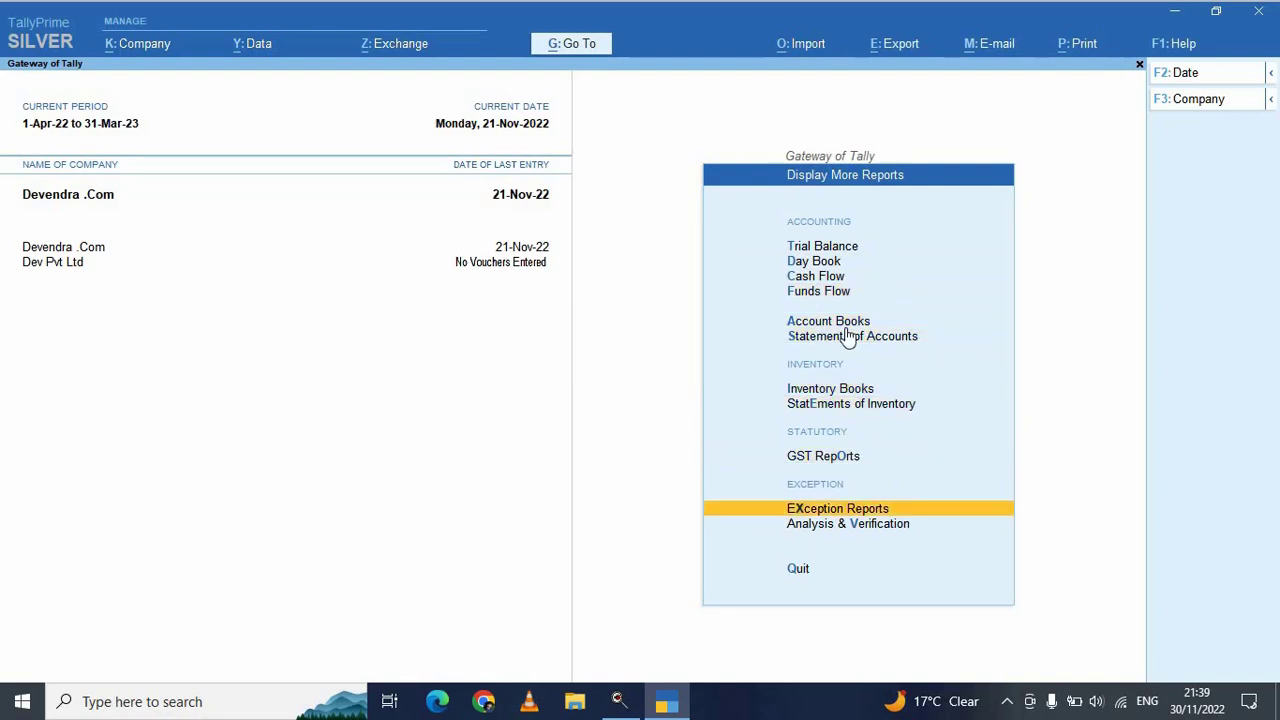
{"action": "key", "text": "Up"}
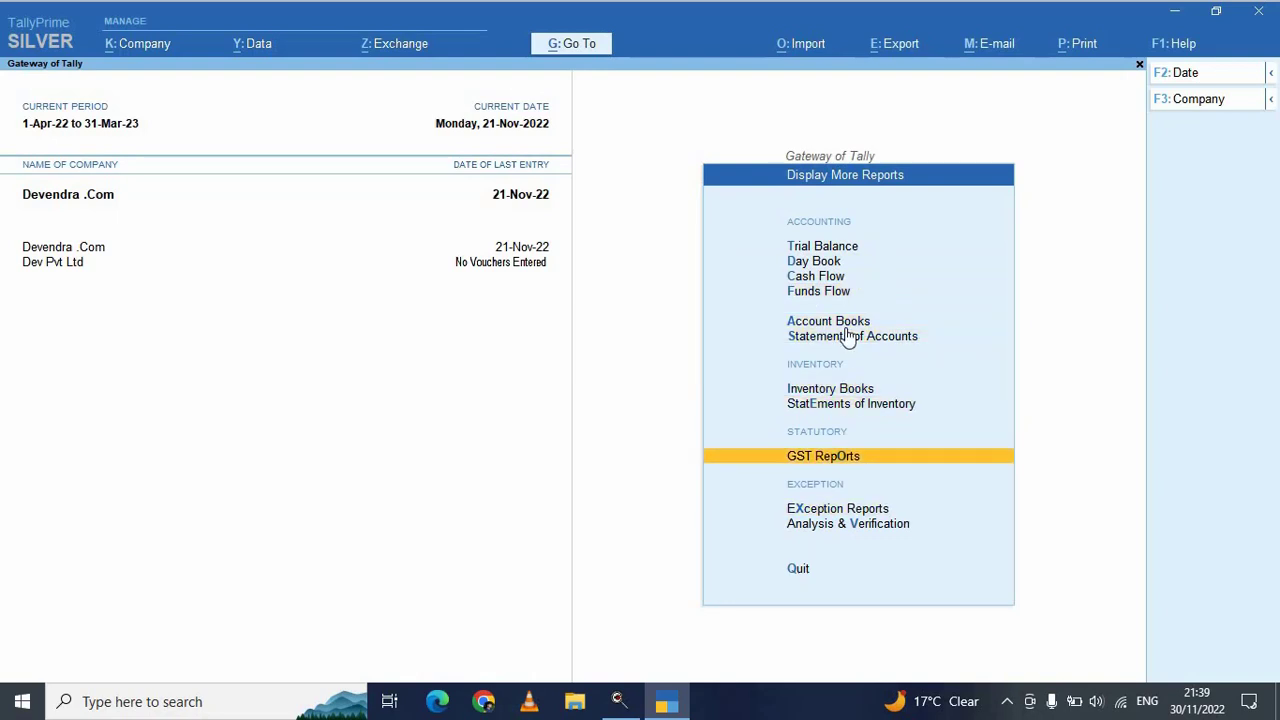
{"action": "left_click", "coordinate": [881, 450]}
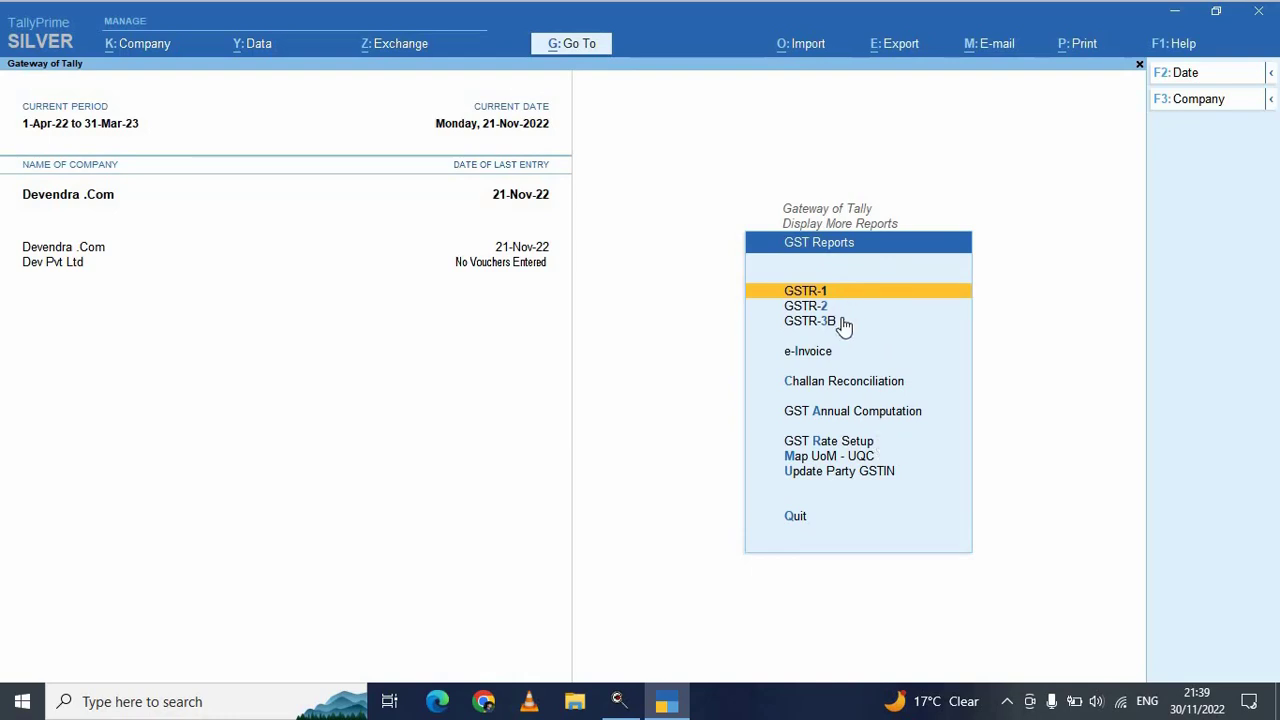
{"action": "key", "text": "Escape"}
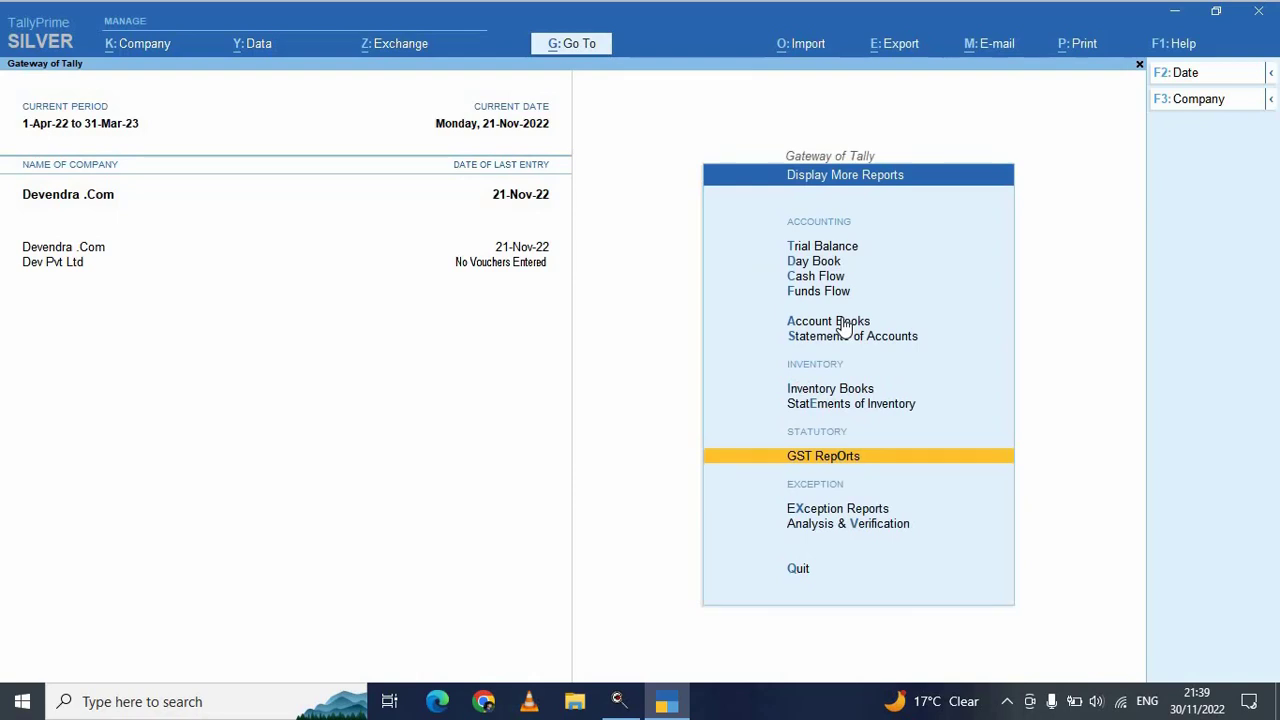
{"action": "key", "text": "Escape"}
{"action": "key", "text": "Escape"}
{"action": "key", "text": "Escape"}
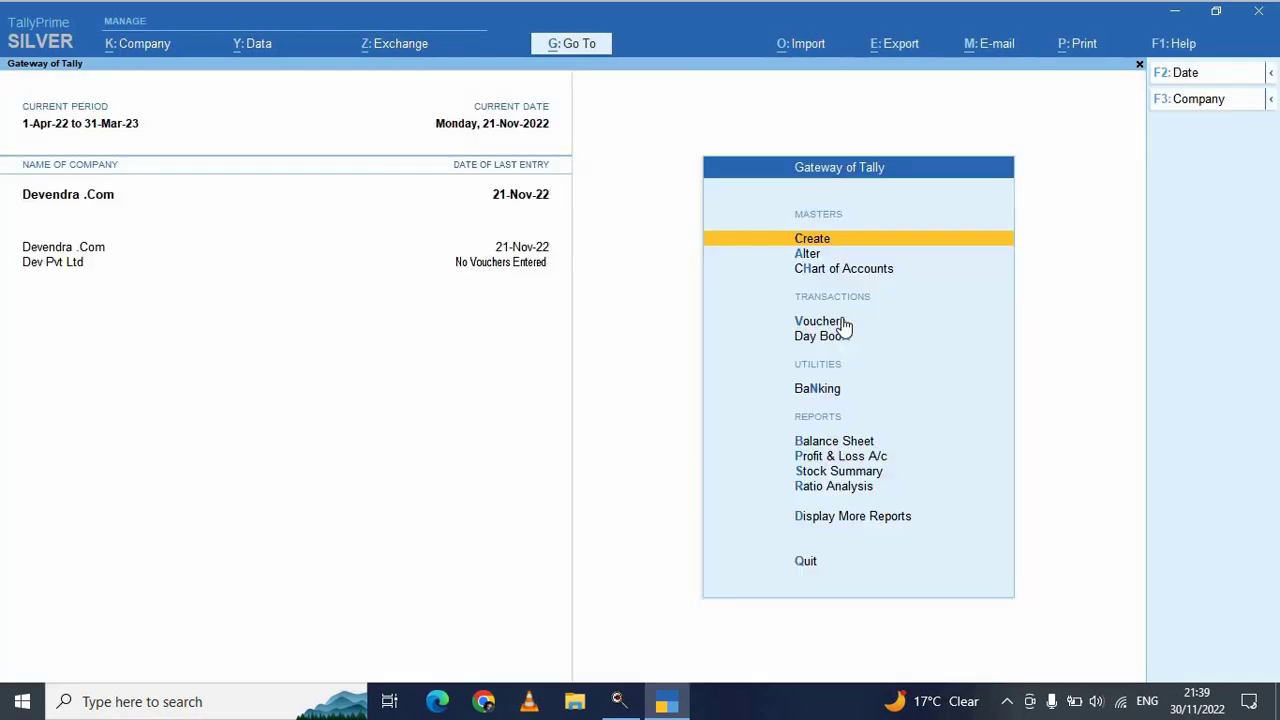
Start a Purchase voucher with voucher number 01 and supplier invoice number 01, accepting the invoice date 21-Nov-22.
{"action": "left_click", "coordinate": [840, 320]}
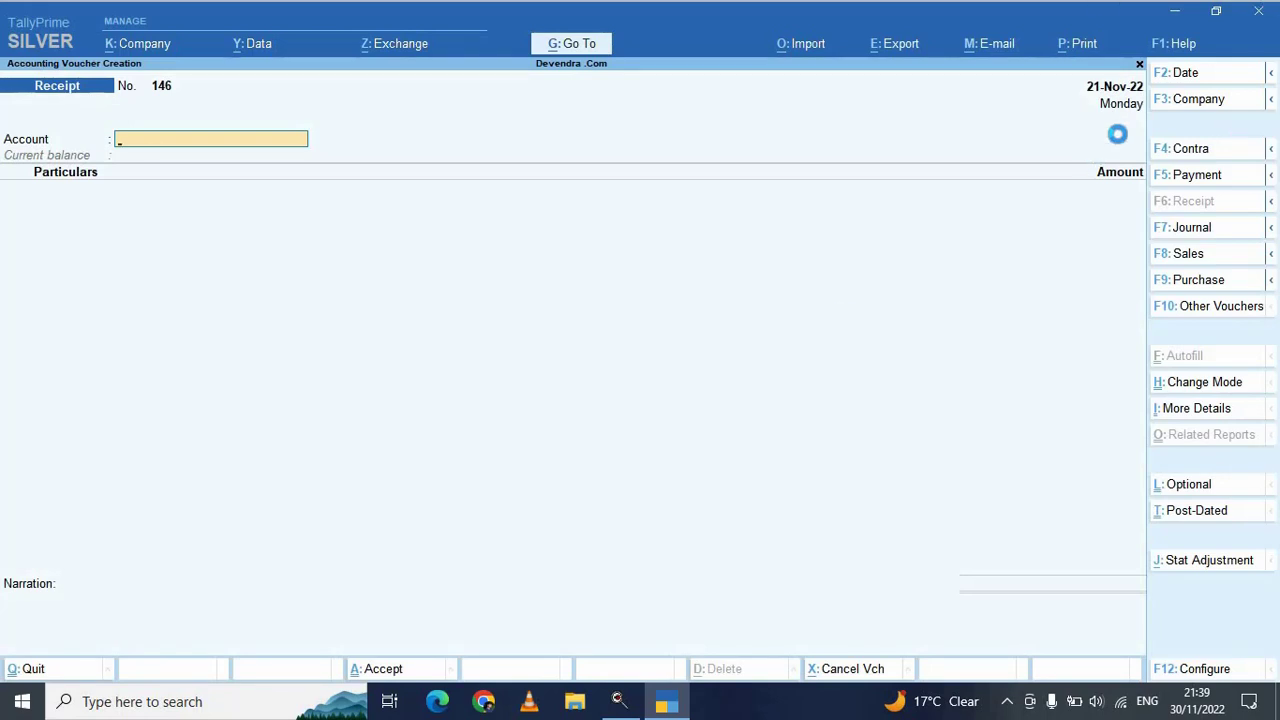
{"action": "left_click", "coordinate": [1197, 280]}
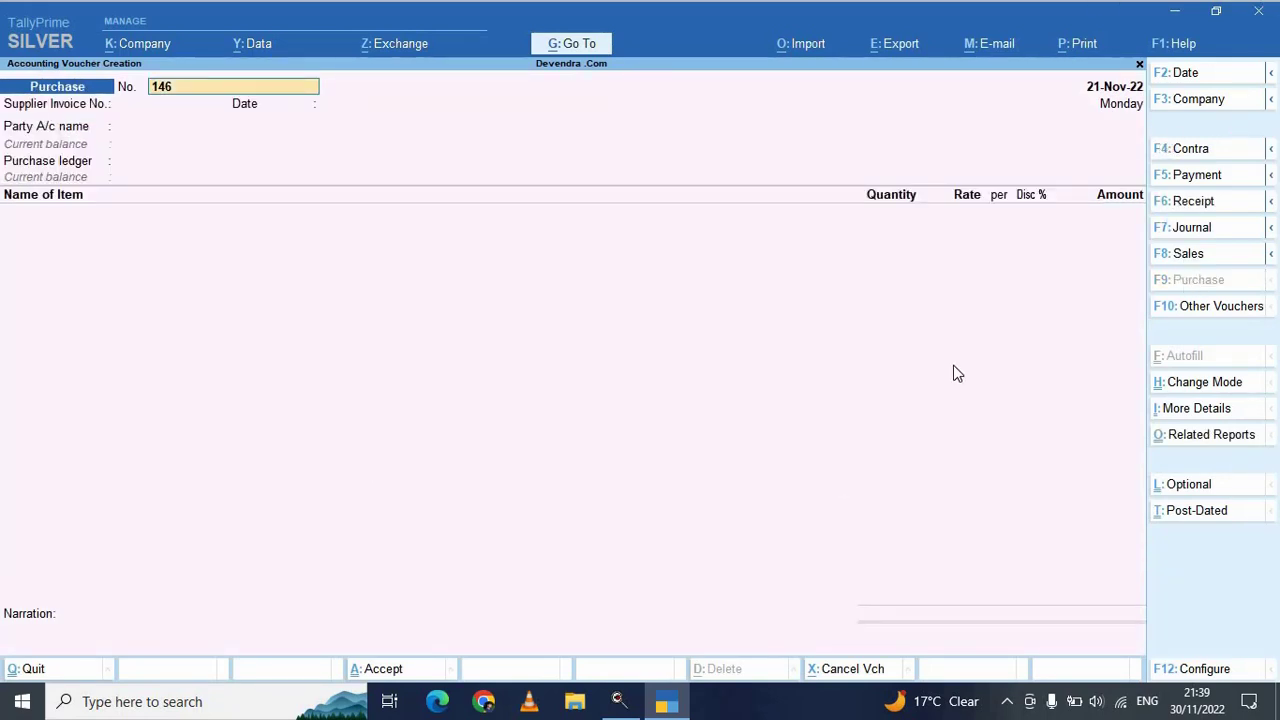
{"action": "type", "text": "01"}
{"action": "key", "text": "Return"}
{"action": "type", "text": "0"}
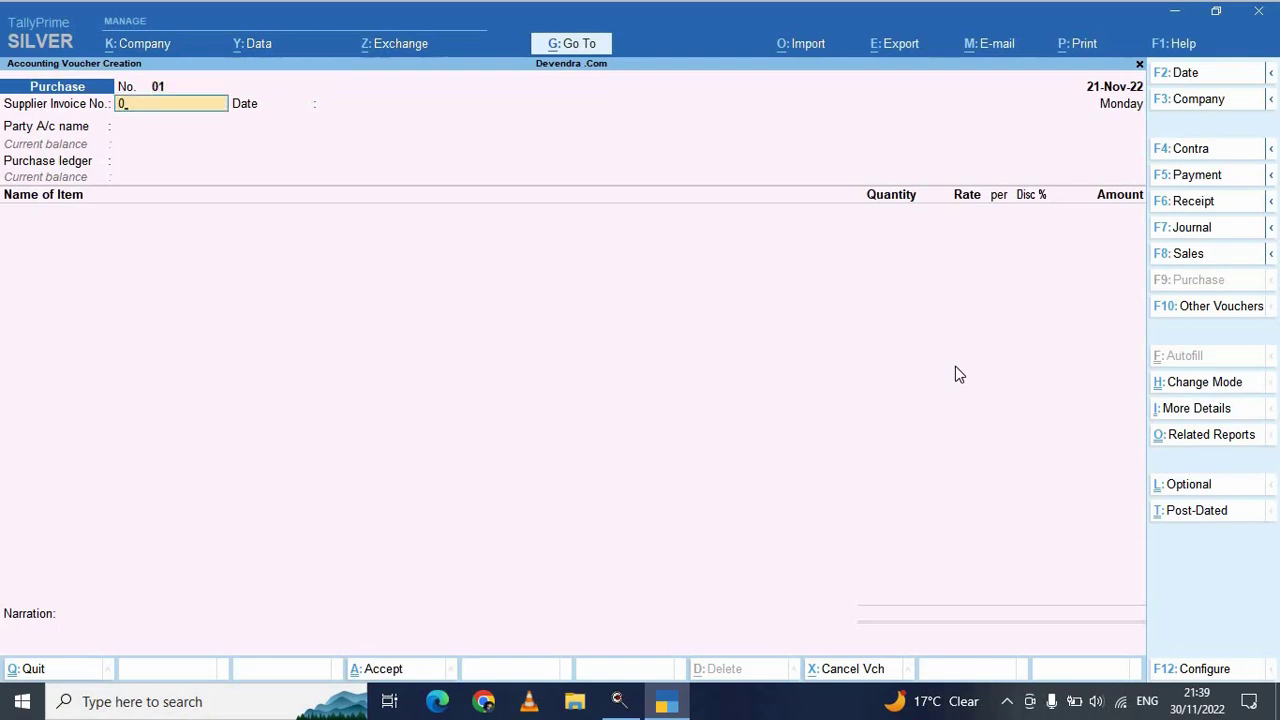
{"action": "key", "text": "Return"}
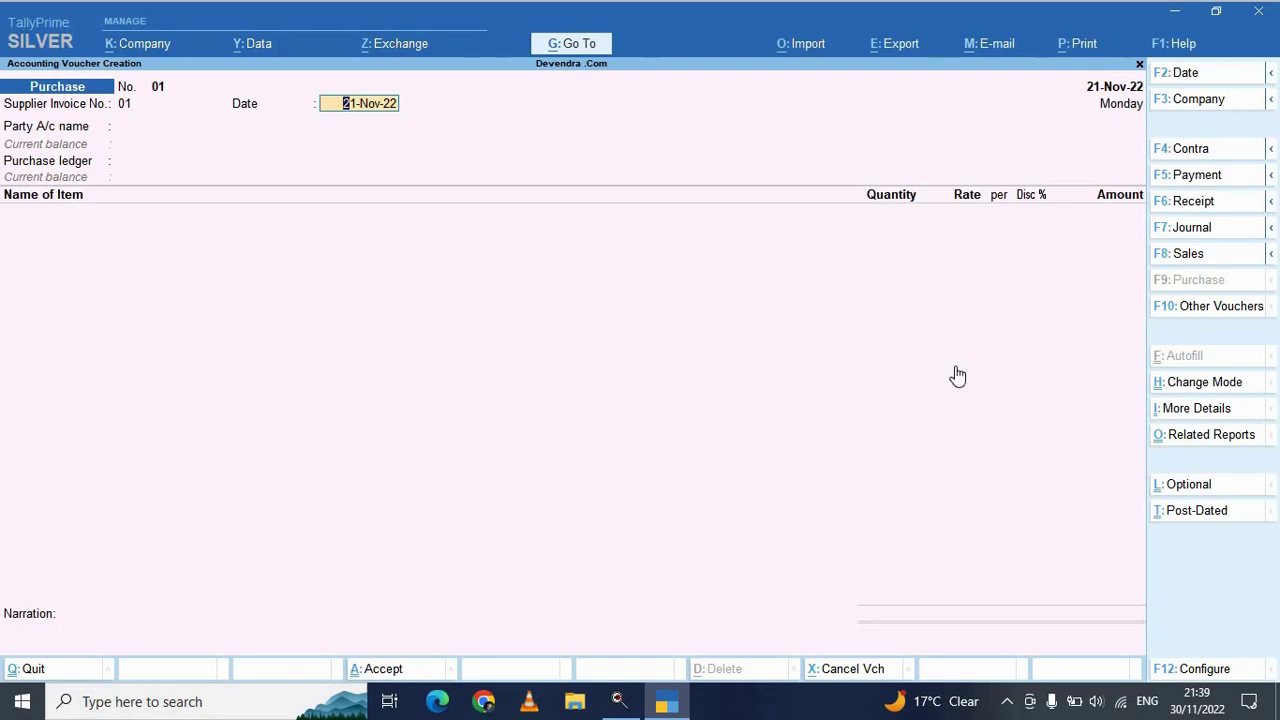
{"action": "key", "text": "Return"}
{"action": "key", "text": "Down"}
{"action": "key", "text": "Down"}
{"action": "key", "text": "Down"}
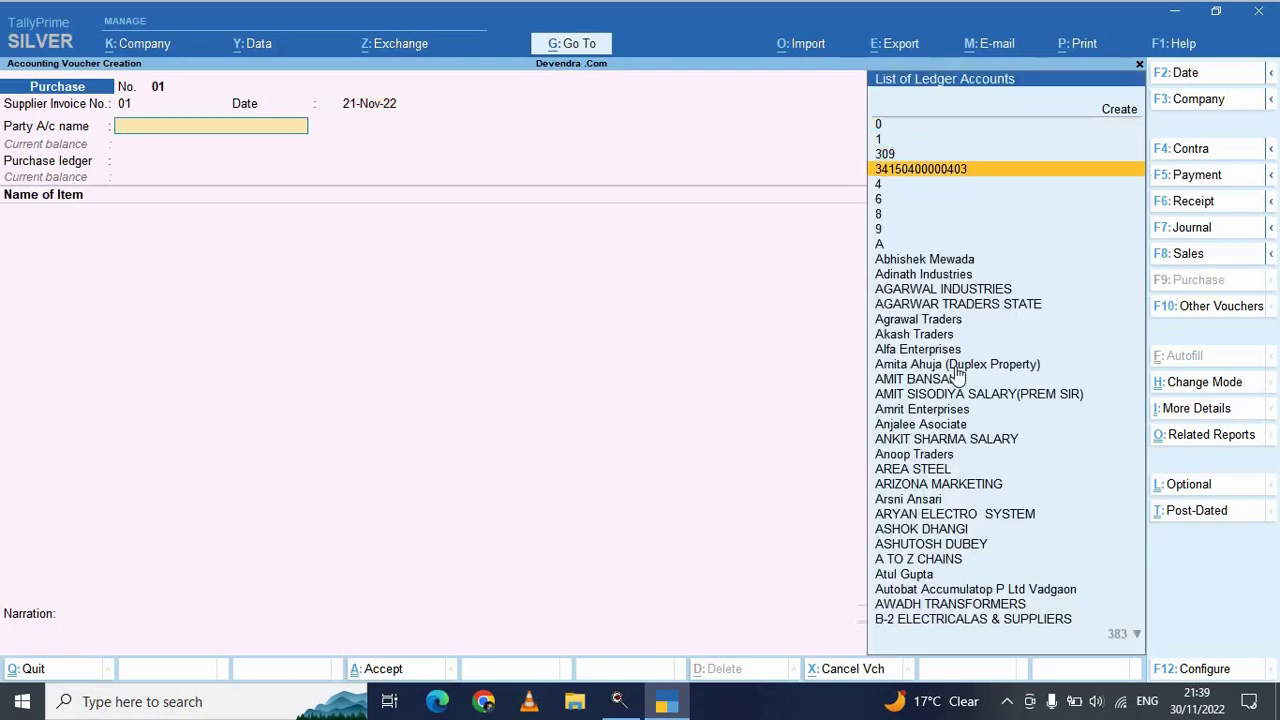
{"action": "key", "text": "Return"}
{"action": "key", "text": "Return"}
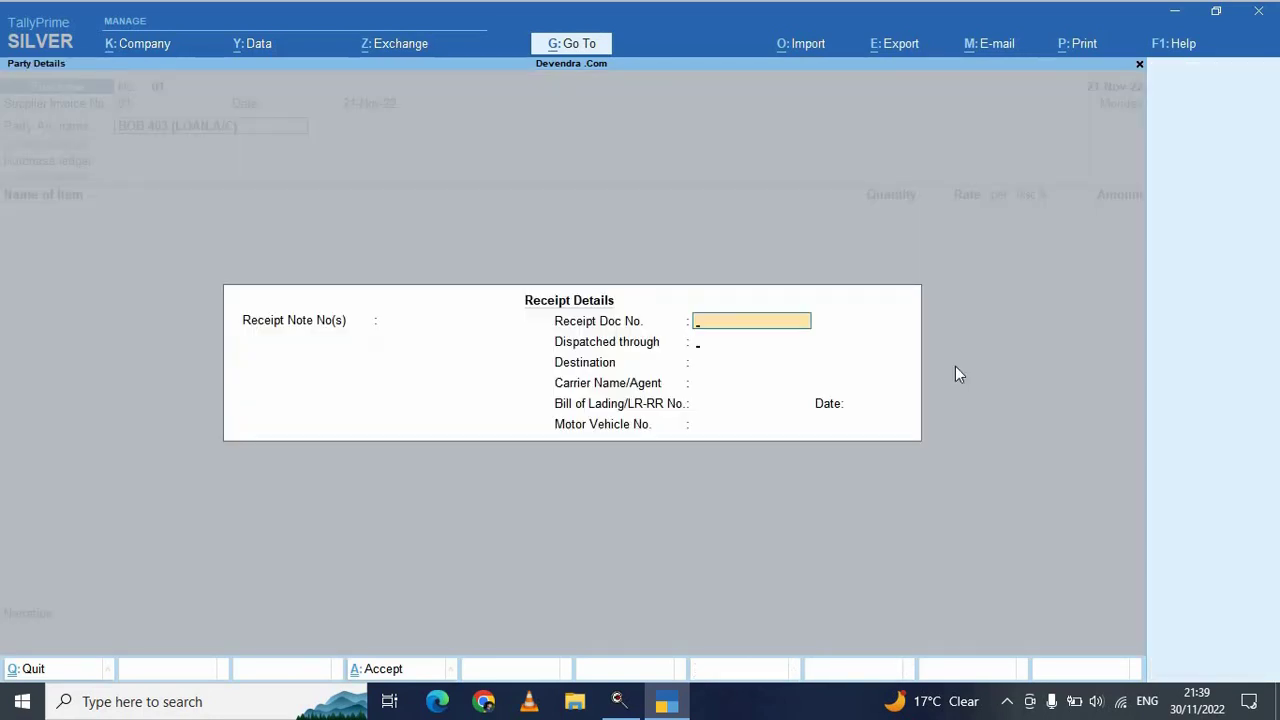
{"action": "key", "text": "Return"}
{"action": "key", "text": "Return"}
{"action": "key", "text": "Return"}
{"action": "key", "text": "Return"}
{"action": "key", "text": "Return"}
{"action": "key", "text": "Return"}
{"action": "key", "text": "Up"}
{"action": "key", "text": "Up"}
{"action": "key", "text": "Up"}
{"action": "key", "text": "Up"}
{"action": "key", "text": "Up"}
{"action": "key", "text": "Up"}
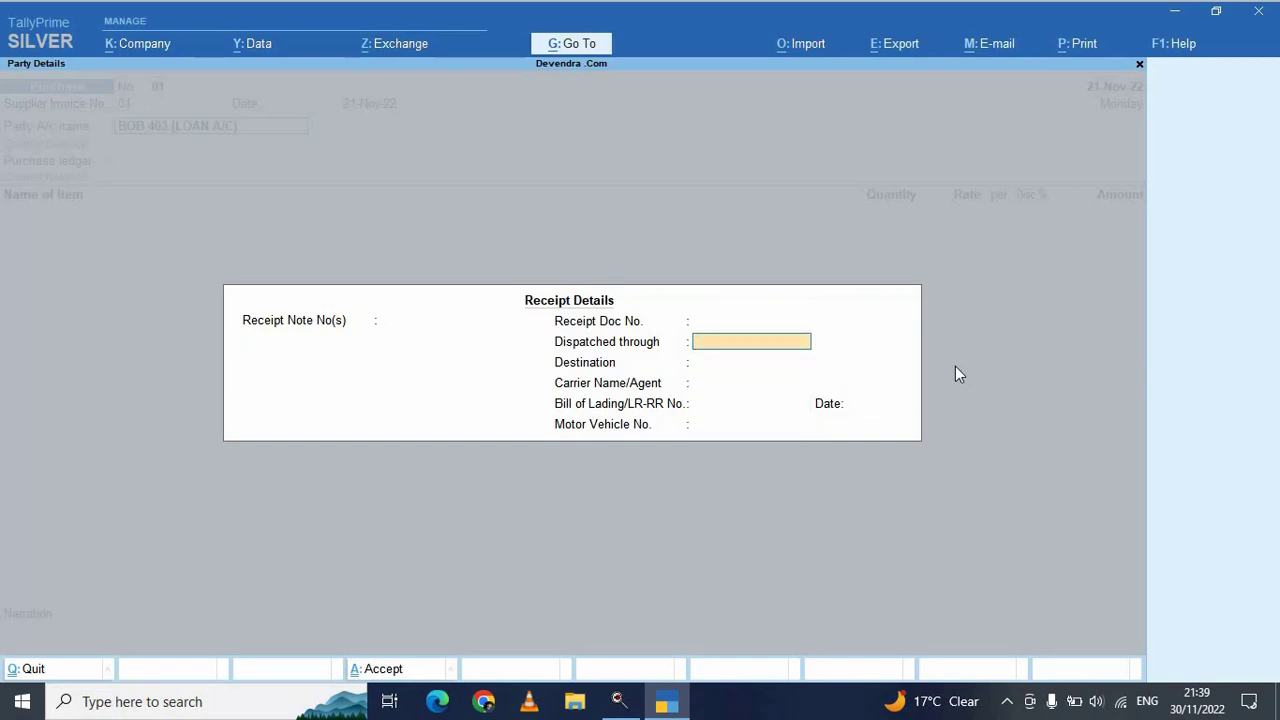
{"action": "key", "text": "Up"}
{"action": "key", "text": "Up"}
{"action": "key", "text": "Return"}
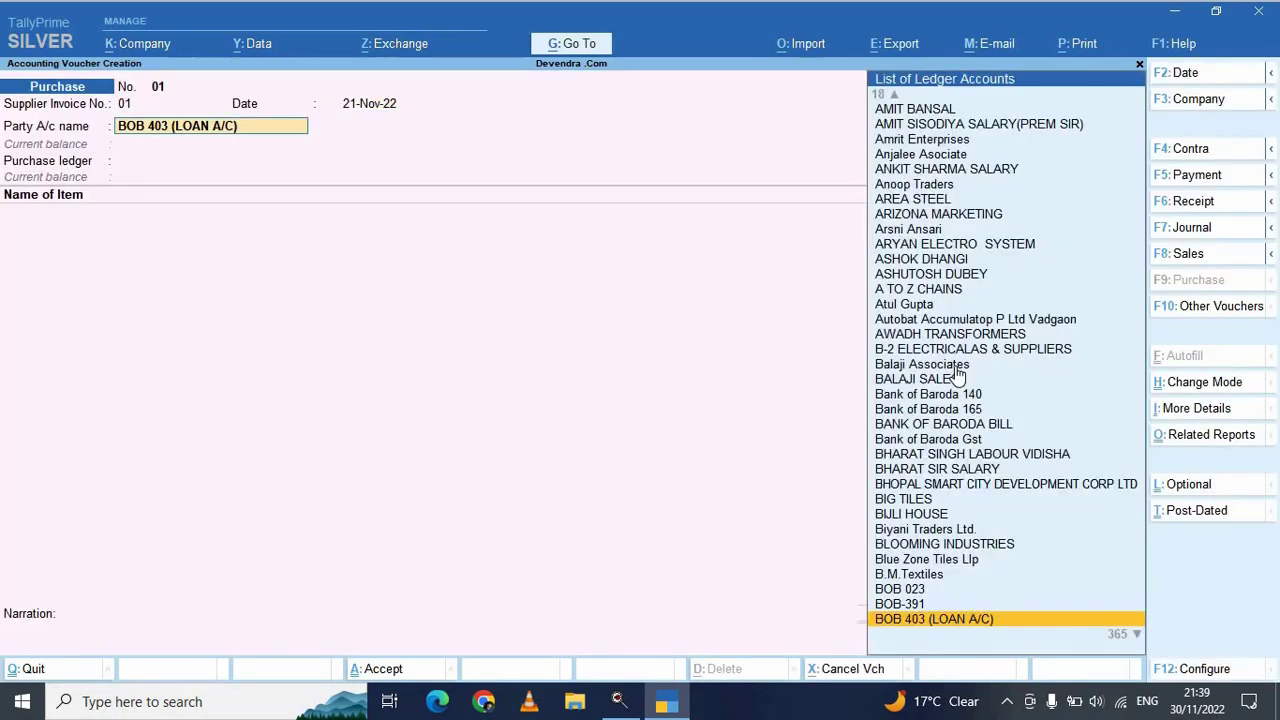
Set the party account to DARWESH HARDWARE STORE and accept its party details with the receipt details left blank.
{"action": "type", "text": "Dar"}
{"action": "key", "text": "Return"}
{"action": "key", "text": "Return"}
{"action": "key", "text": "Return"}
{"action": "key", "text": "Return"}
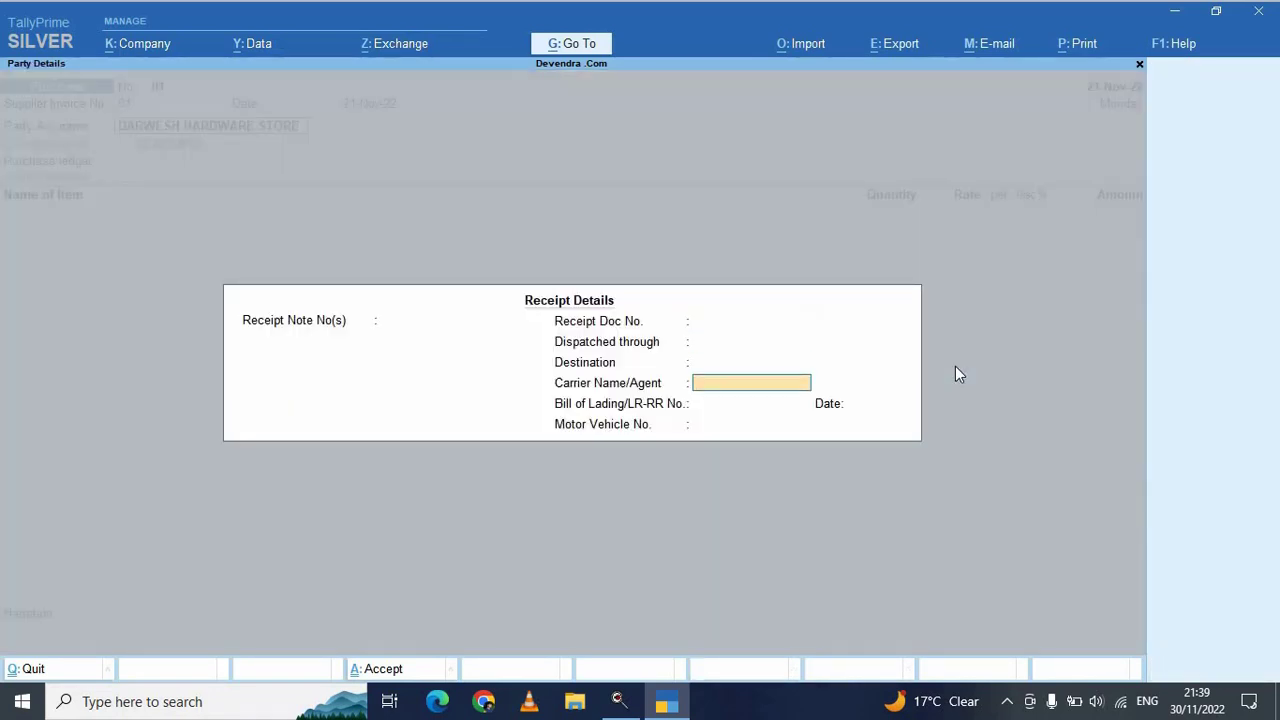
{"action": "key", "text": "Return"}
{"action": "key", "text": "Return"}
{"action": "key", "text": "Return"}
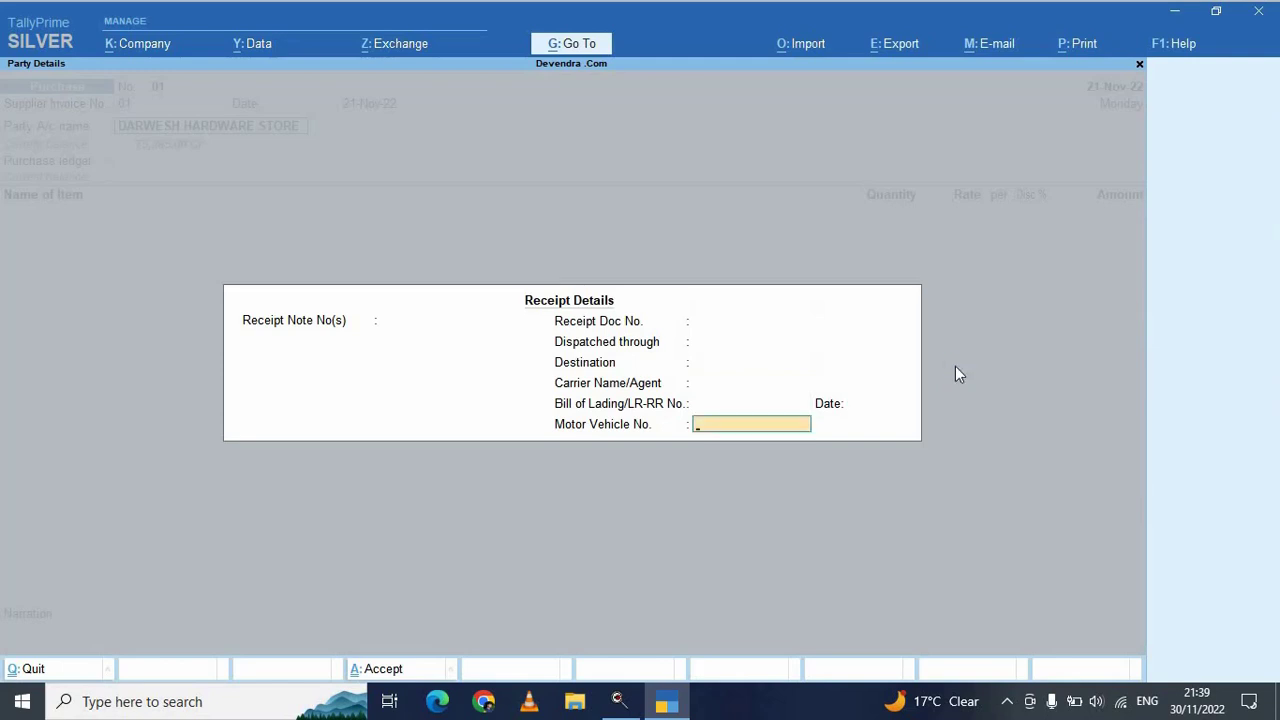
{"action": "key", "text": "Return"}
{"action": "key", "text": "Return"}
{"action": "key", "text": "Return"}
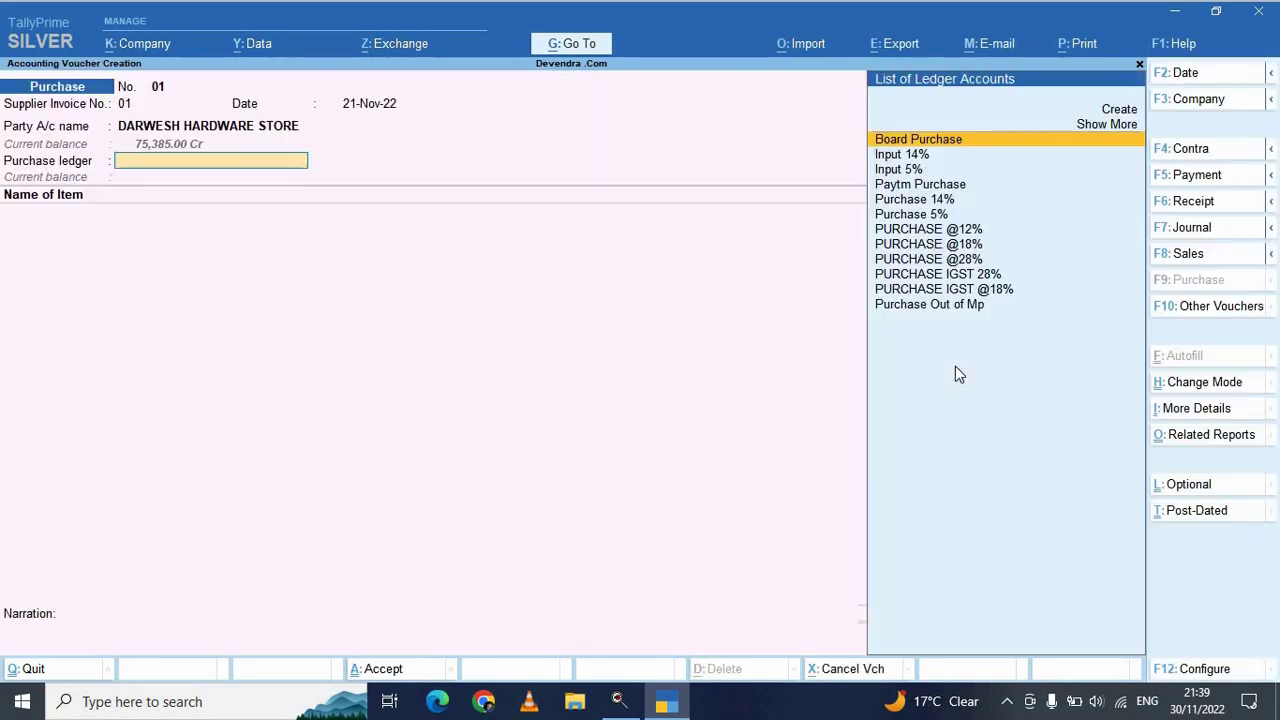
{"action": "type", "text": "Pu"}
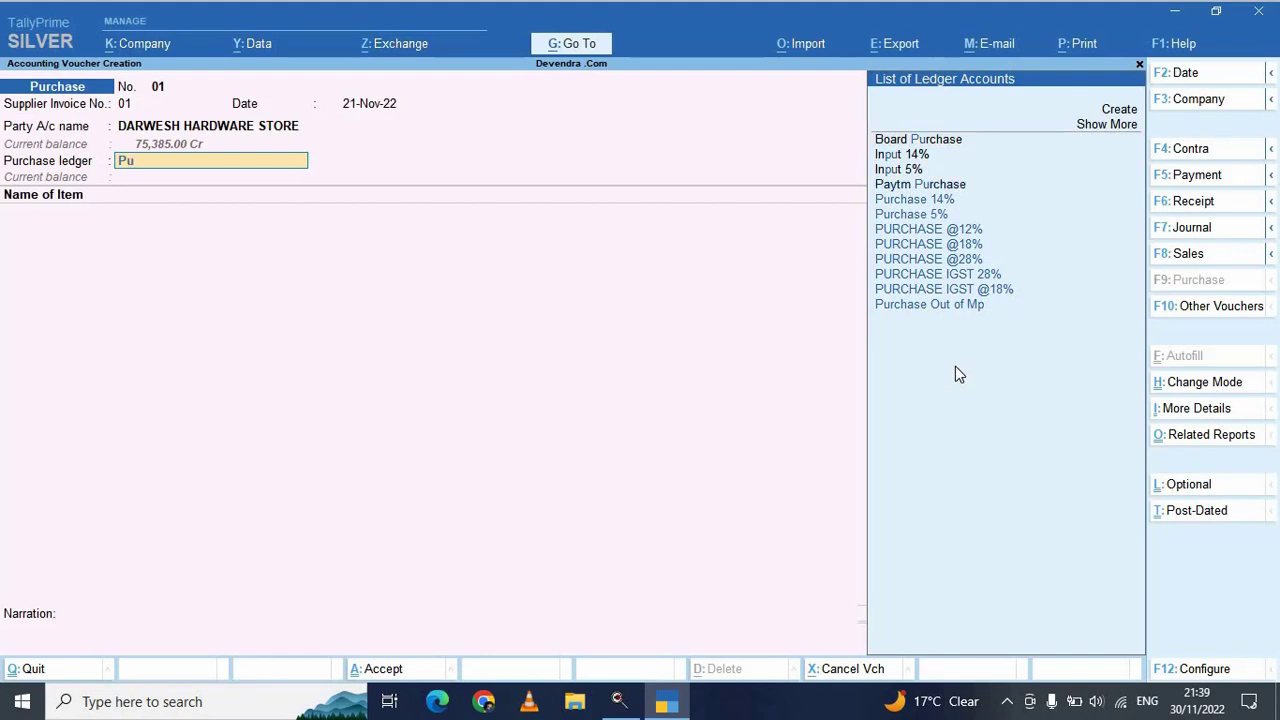
{"action": "key", "text": "Down"}
{"action": "key", "text": "Down"}
{"action": "key", "text": "Down"}
{"action": "key", "text": "Return"}
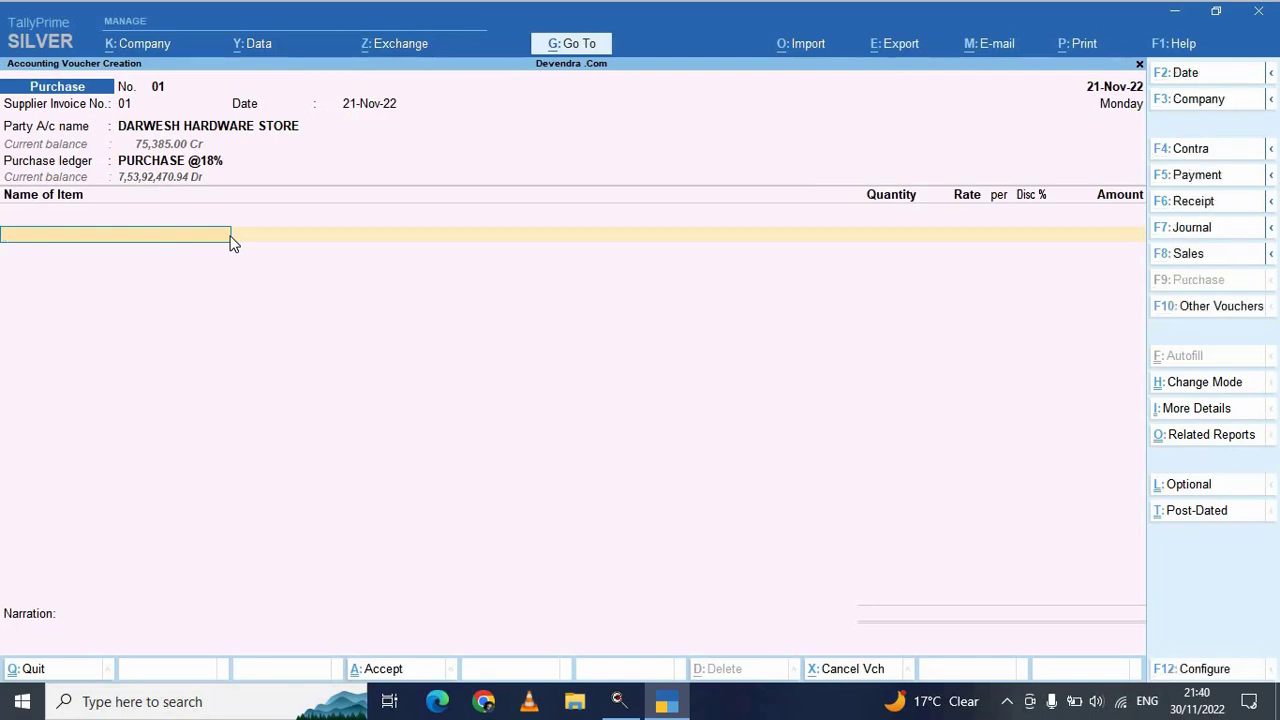
Change the purchase voucher's mode from Item Invoice to As Voucher.
{"action": "key", "text": "ctrl+h"}
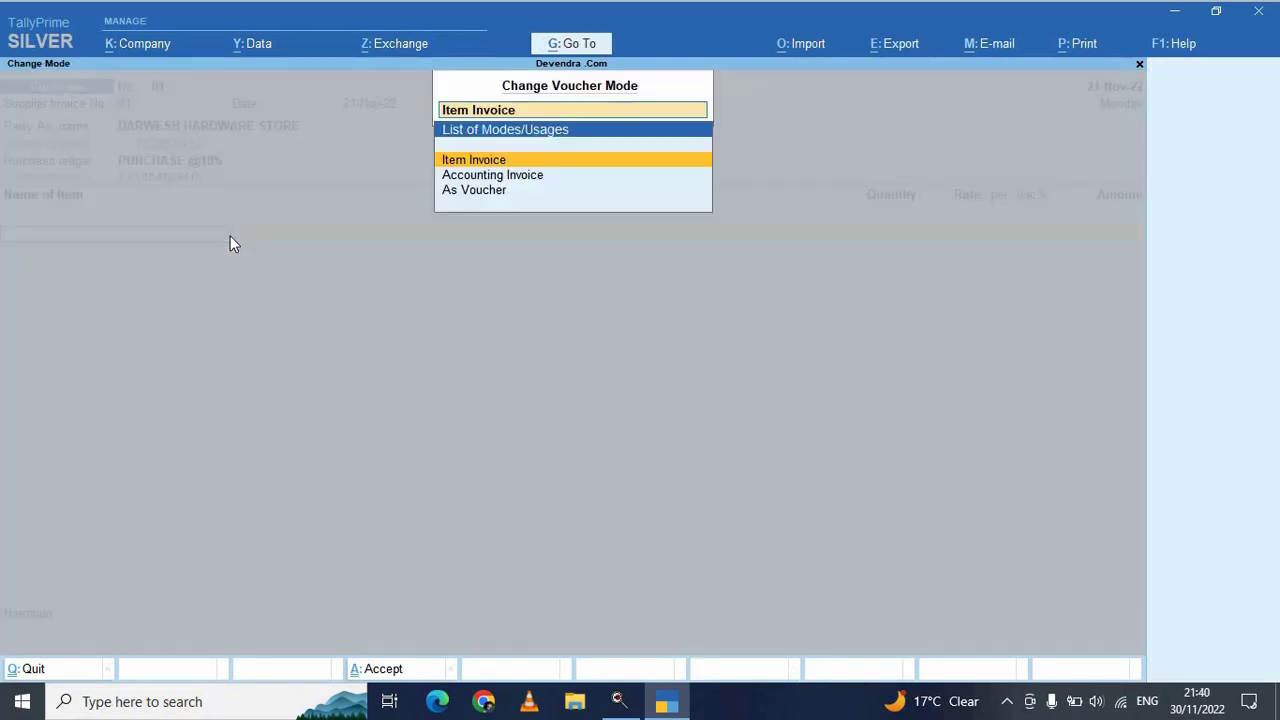
{"action": "key", "text": "Down"}
{"action": "key", "text": "Down"}
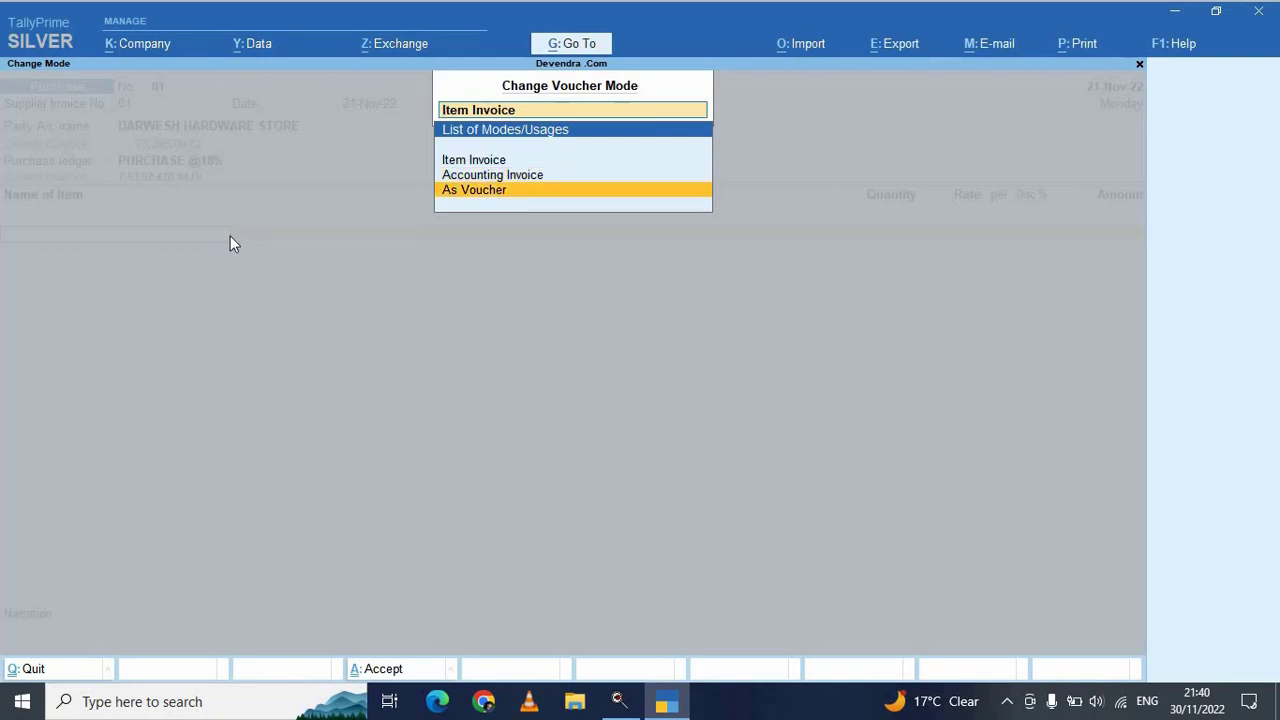
{"action": "key", "text": "Return"}
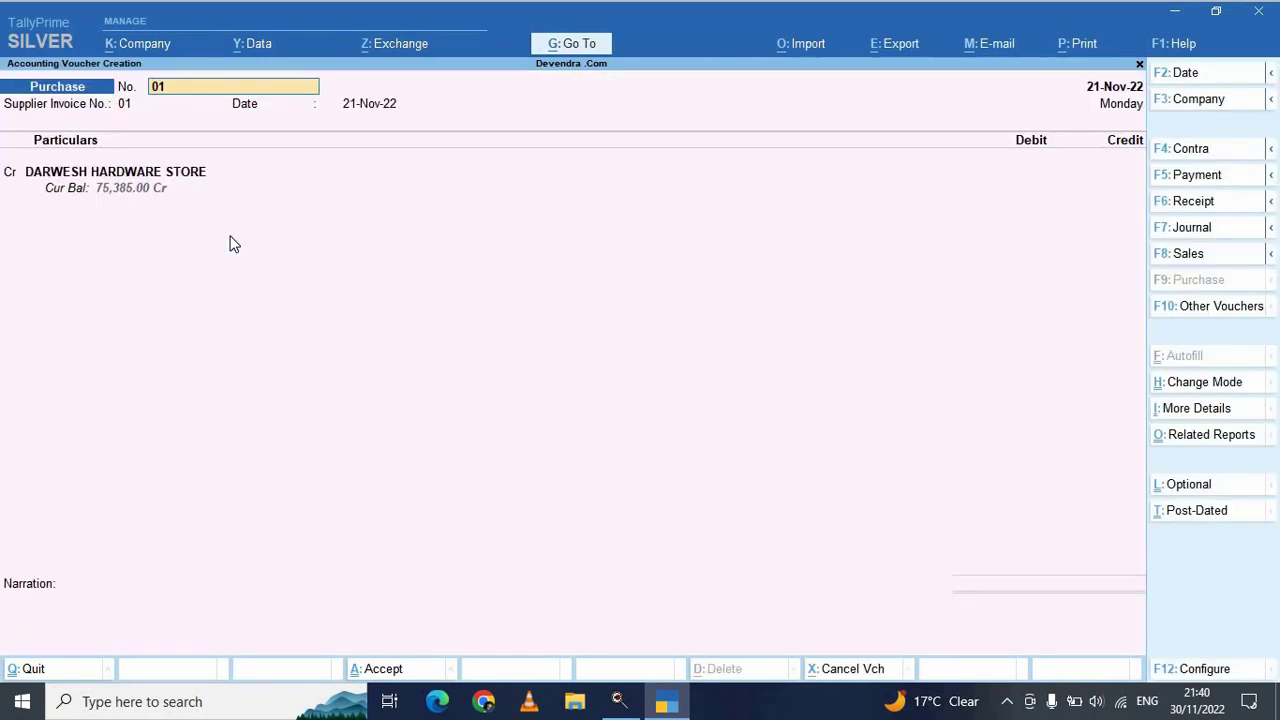
Change the purchase voucher's mode to Accounting Invoice.
{"action": "key", "text": "ctrl+h"}
{"action": "key", "text": "Up"}
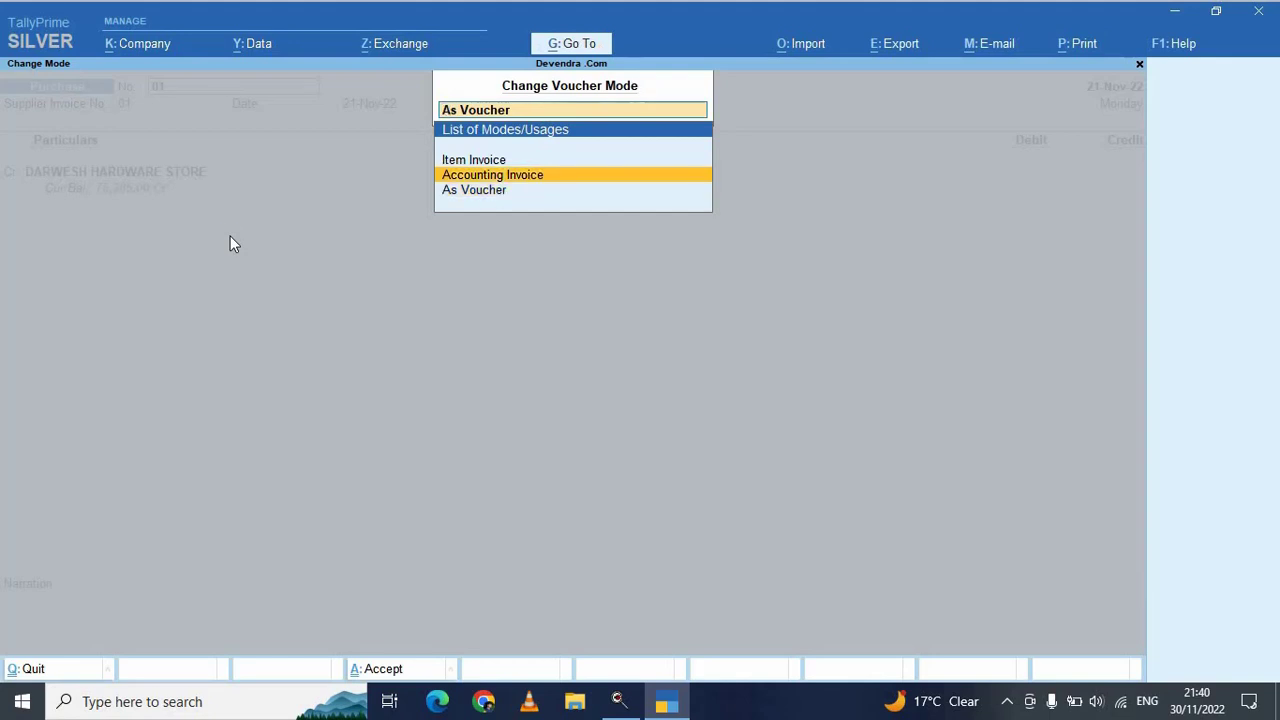
{"action": "key", "text": "Return"}
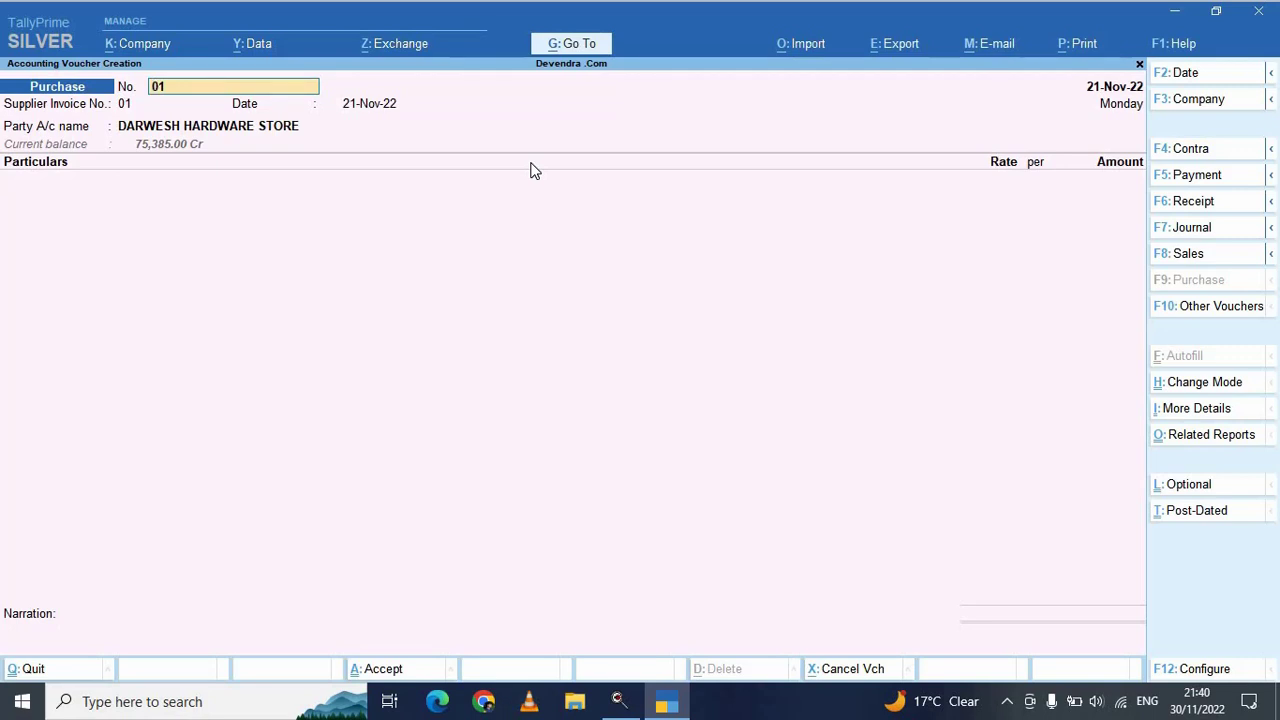
Change the purchase voucher's mode from Accounting Invoice to Item Invoice and confirm that mode again.
{"action": "key", "text": "ctrl+h"}
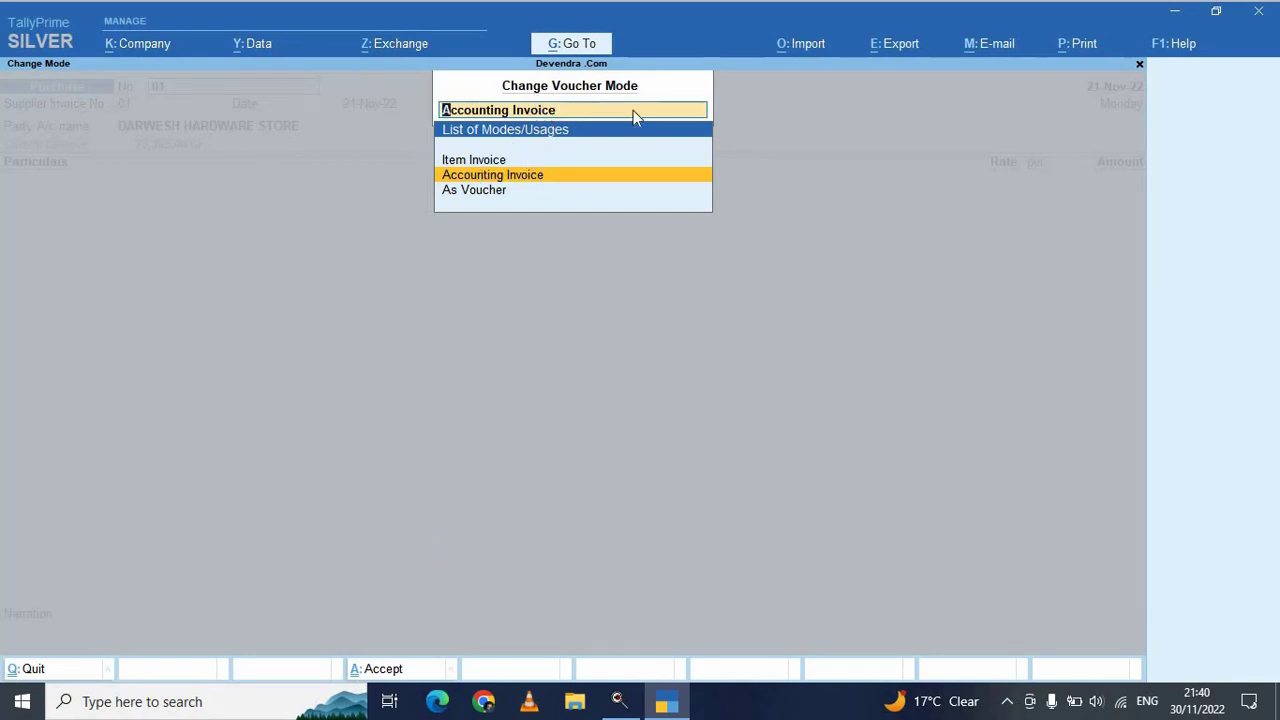
{"action": "key", "text": "Up"}
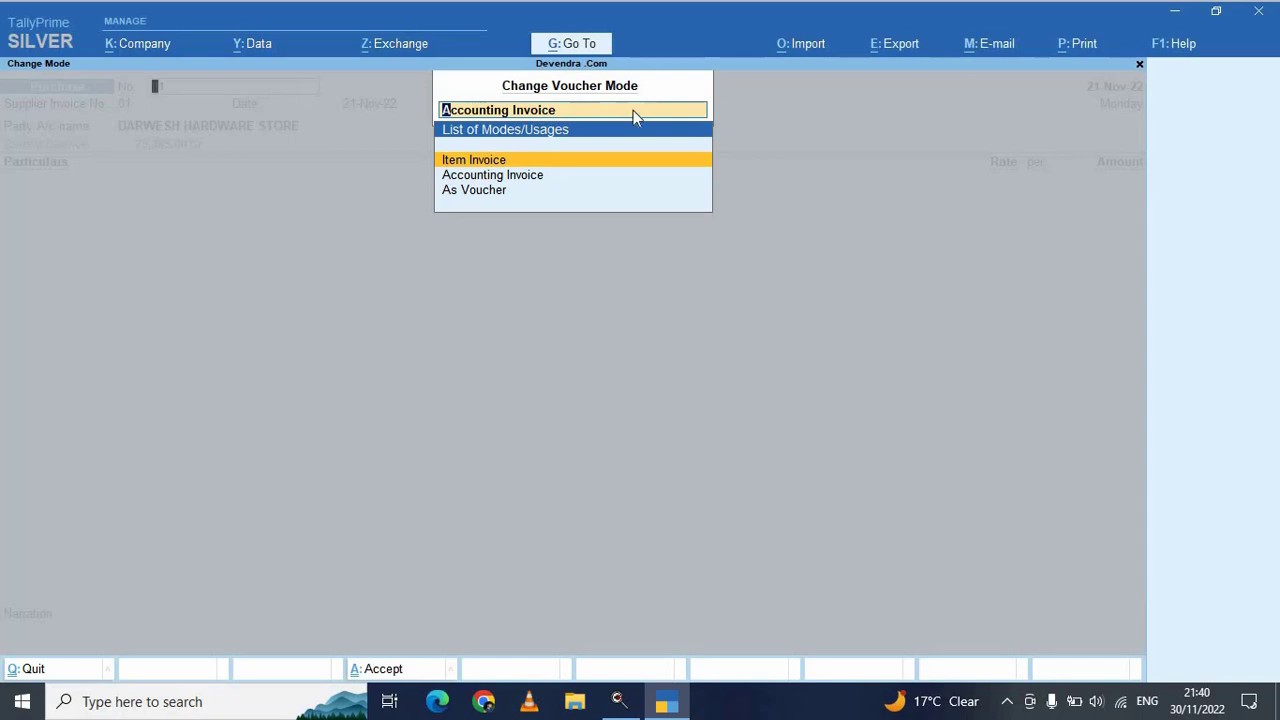
{"action": "key", "text": "Return"}
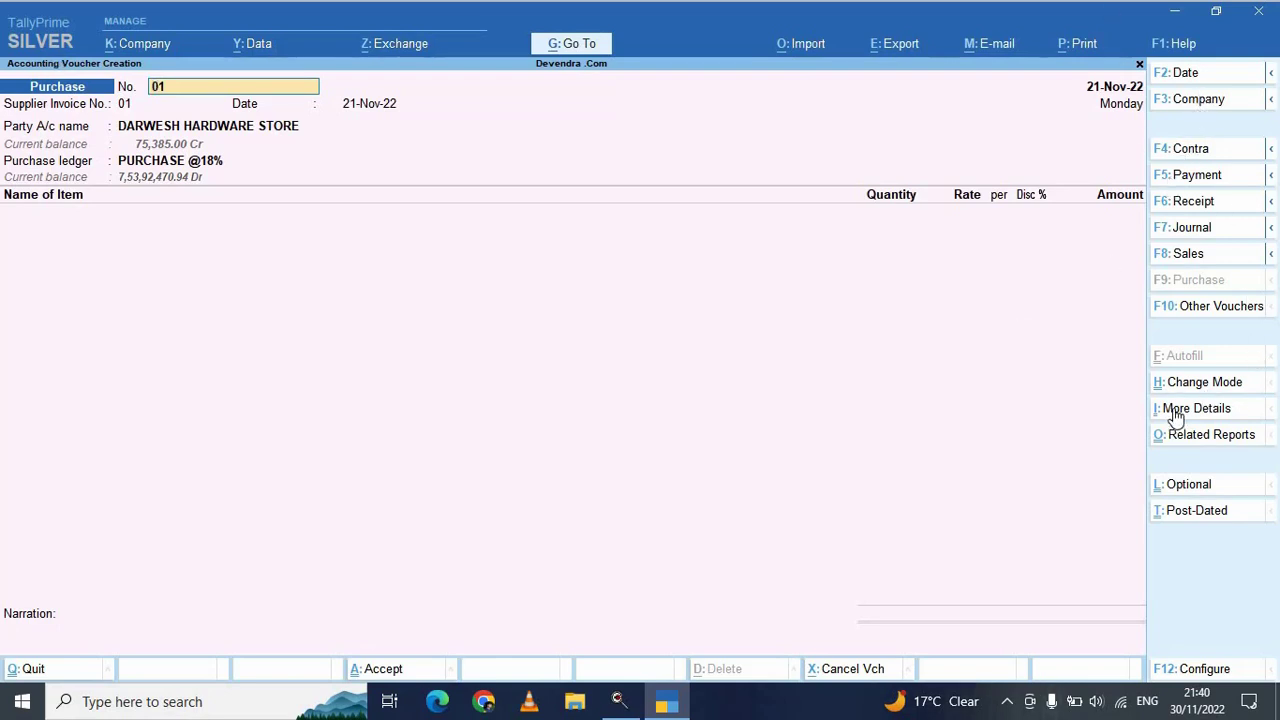
{"action": "left_click", "coordinate": [1206, 390]}
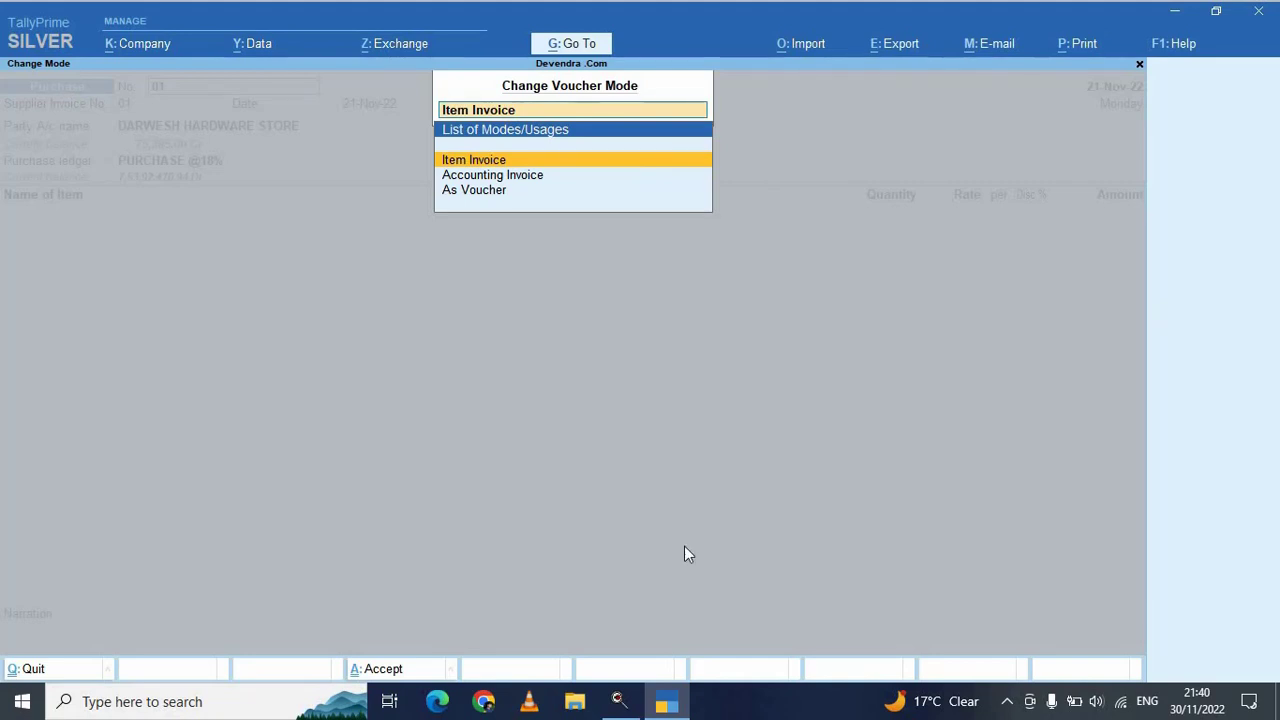
{"action": "key", "text": "BackSpace"}
{"action": "key", "text": "Return"}
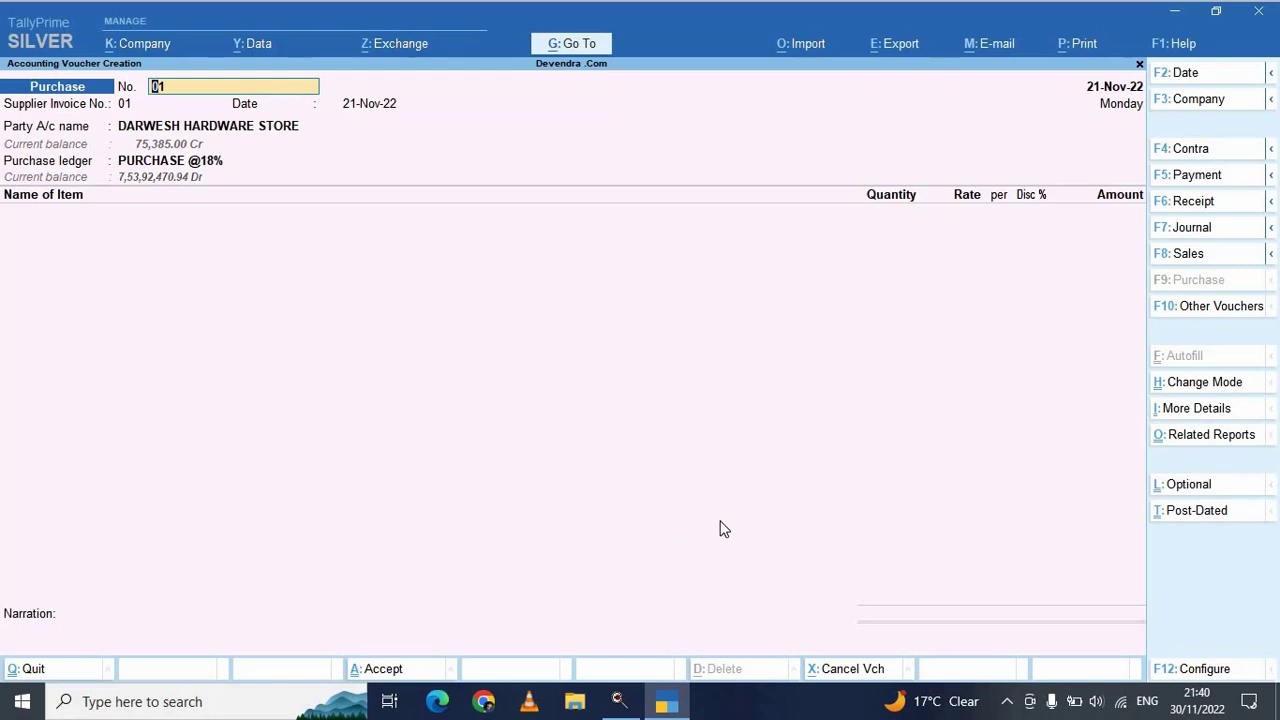
Examine the accounting voucher types available under Other Vouchers, from Contra to Sales, and close the list.
{"action": "left_click", "coordinate": [1211, 307]}
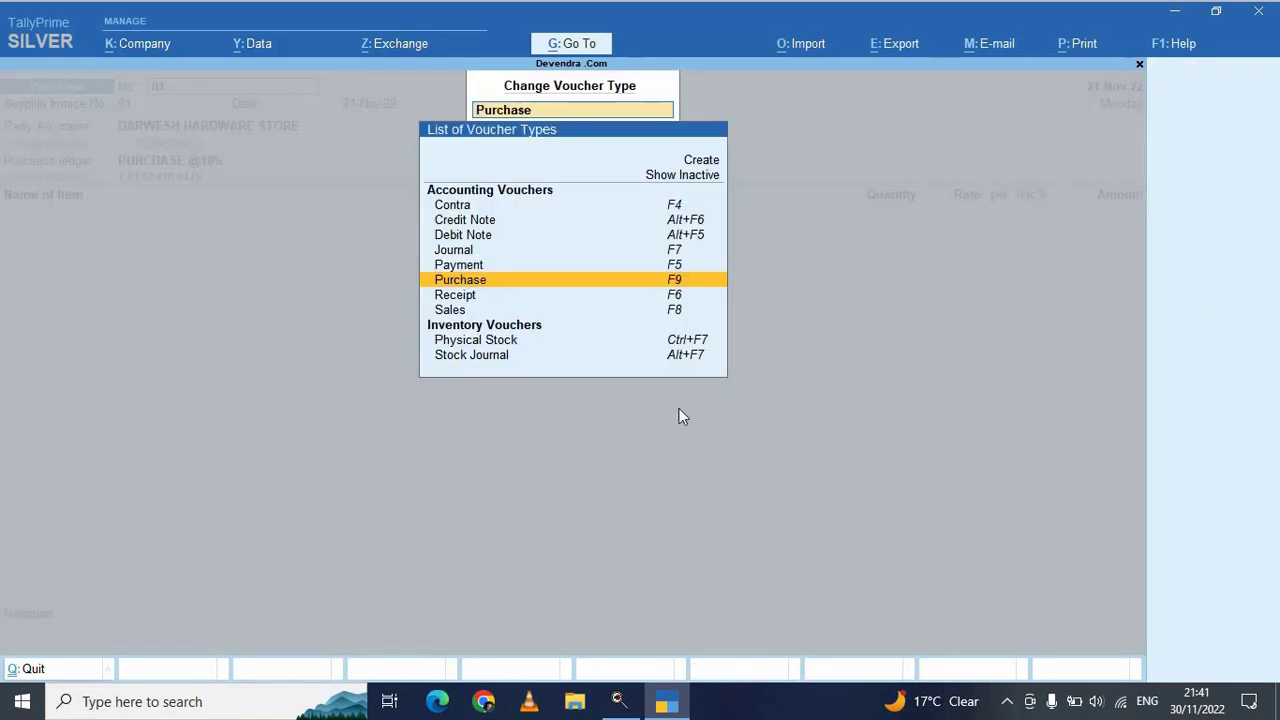
{"action": "key", "text": "Up"}
{"action": "key", "text": "Up"}
{"action": "key", "text": "Up"}
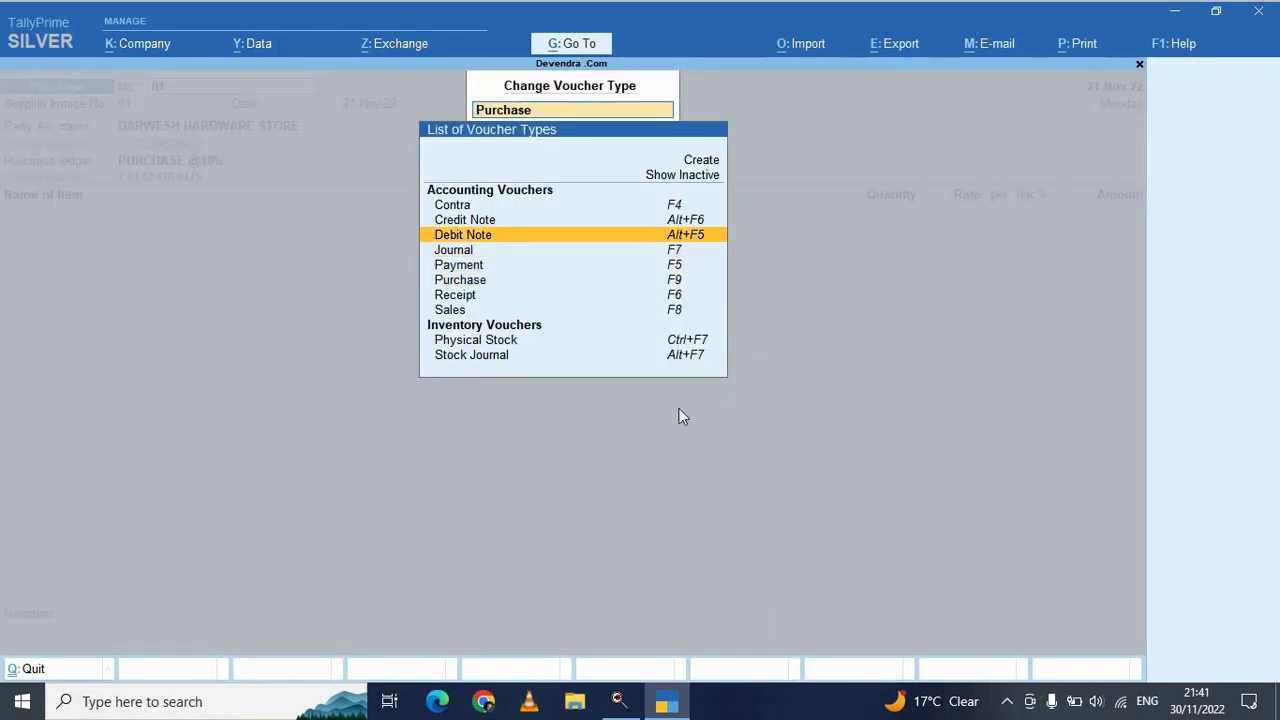
{"action": "key", "text": "Up"}
{"action": "key", "text": "Up"}
{"action": "key", "text": "Down"}
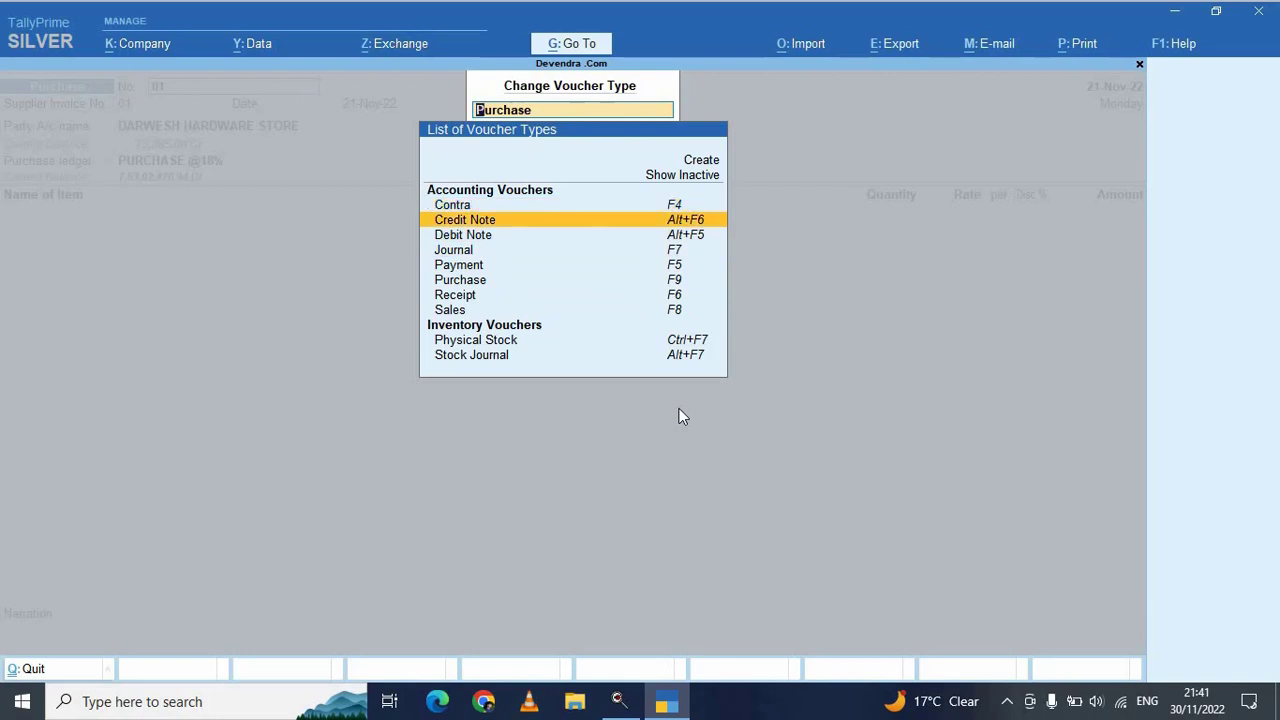
{"action": "key", "text": "Down"}
{"action": "key", "text": "Down"}
{"action": "key", "text": "Down"}
{"action": "key", "text": "Down"}
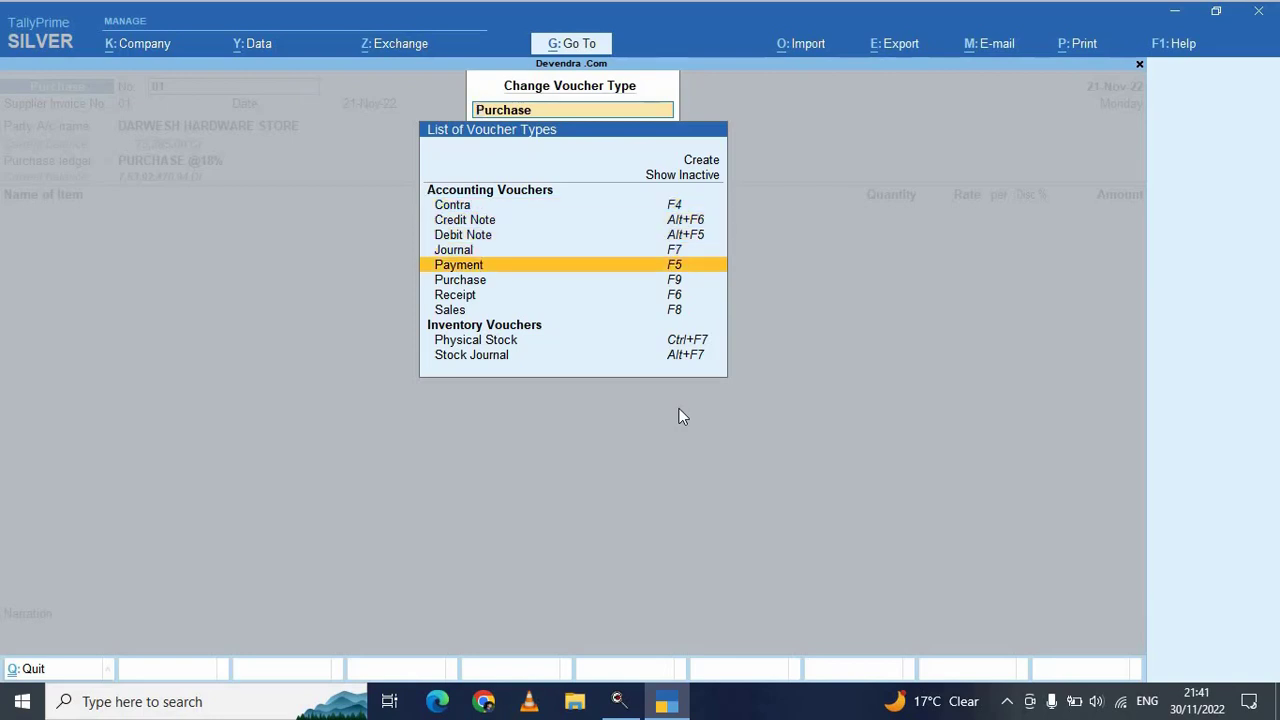
{"action": "key", "text": "Down"}
{"action": "key", "text": "Down"}
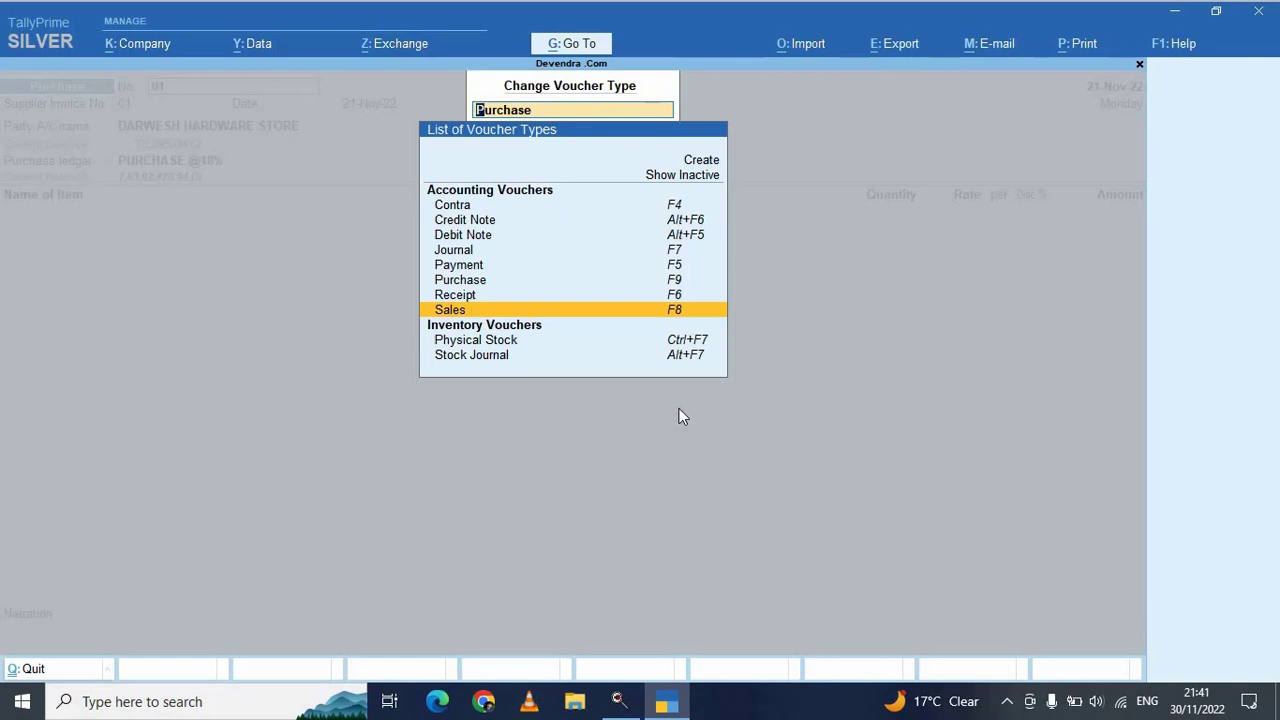
{"action": "key", "text": "Escape"}
Quit the purchase voucher without saving it and return to the Gateway of Tally.
{"action": "key", "text": "Escape"}
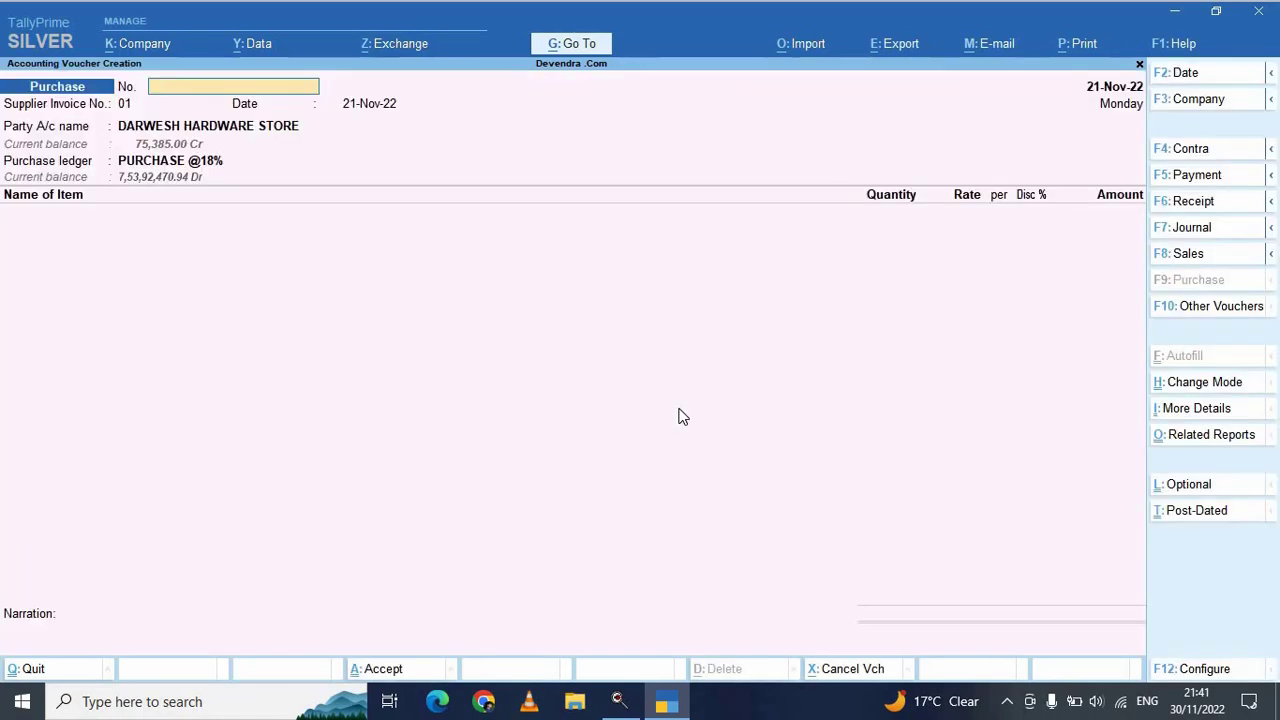
{"action": "key", "text": "Escape"}
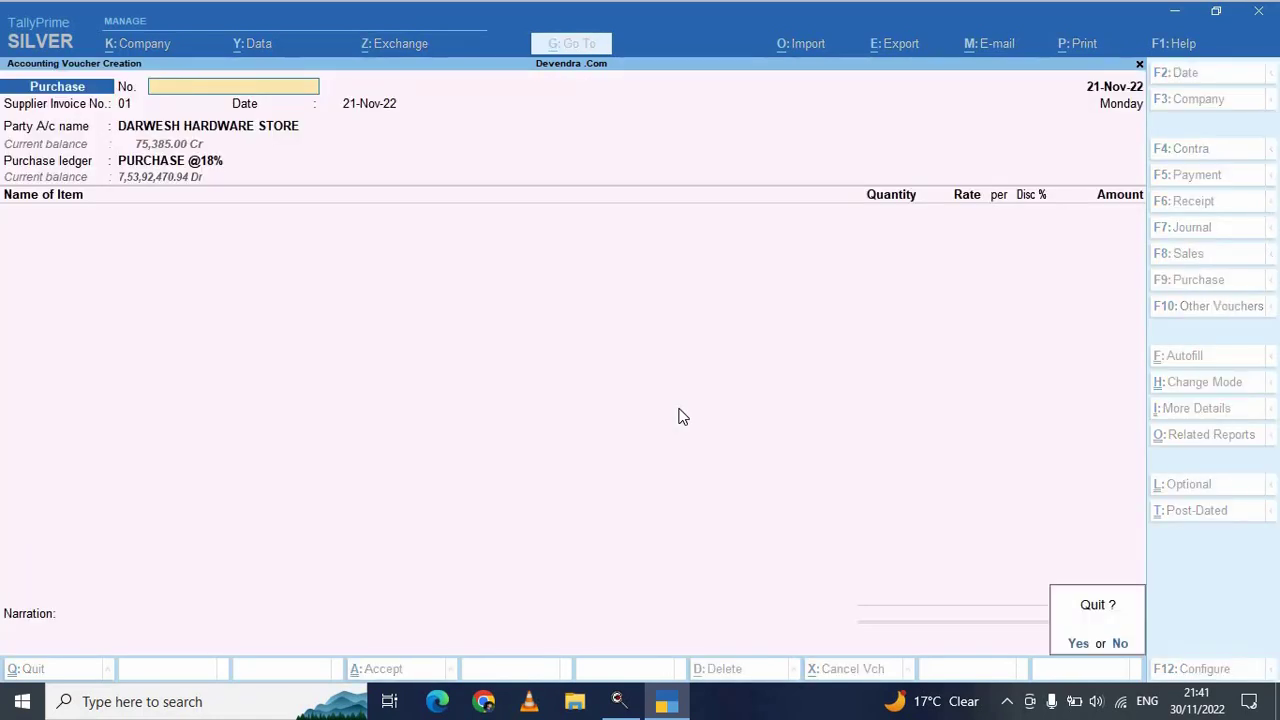
{"action": "key", "text": "y"}
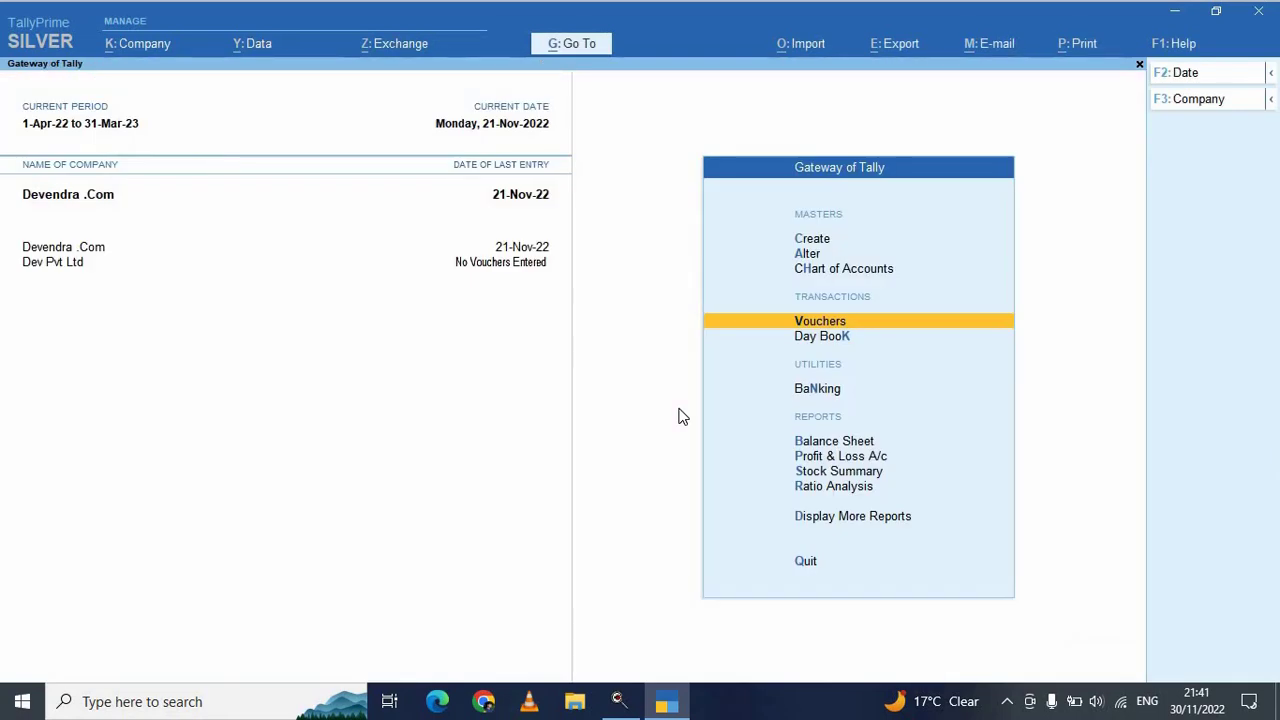
Examine the Gateway's report options and the Display More Reports entries down to Statements of Accounts, and return to the Gateway.
{"action": "key", "text": "Down"}
{"action": "key", "text": "Down"}
{"action": "key", "text": "Down"}
{"action": "key", "text": "Down"}
{"action": "key", "text": "Down"}
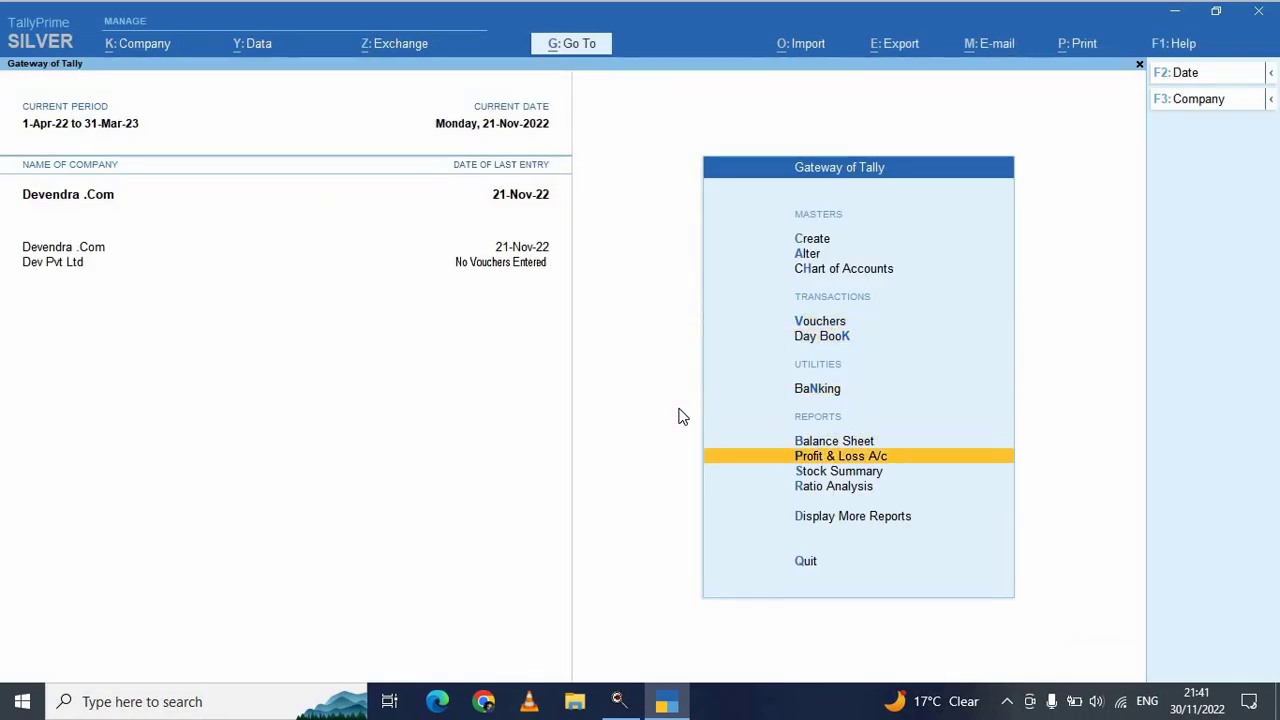
{"action": "key", "text": "Down"}
{"action": "key", "text": "Down"}
{"action": "key", "text": "Return"}
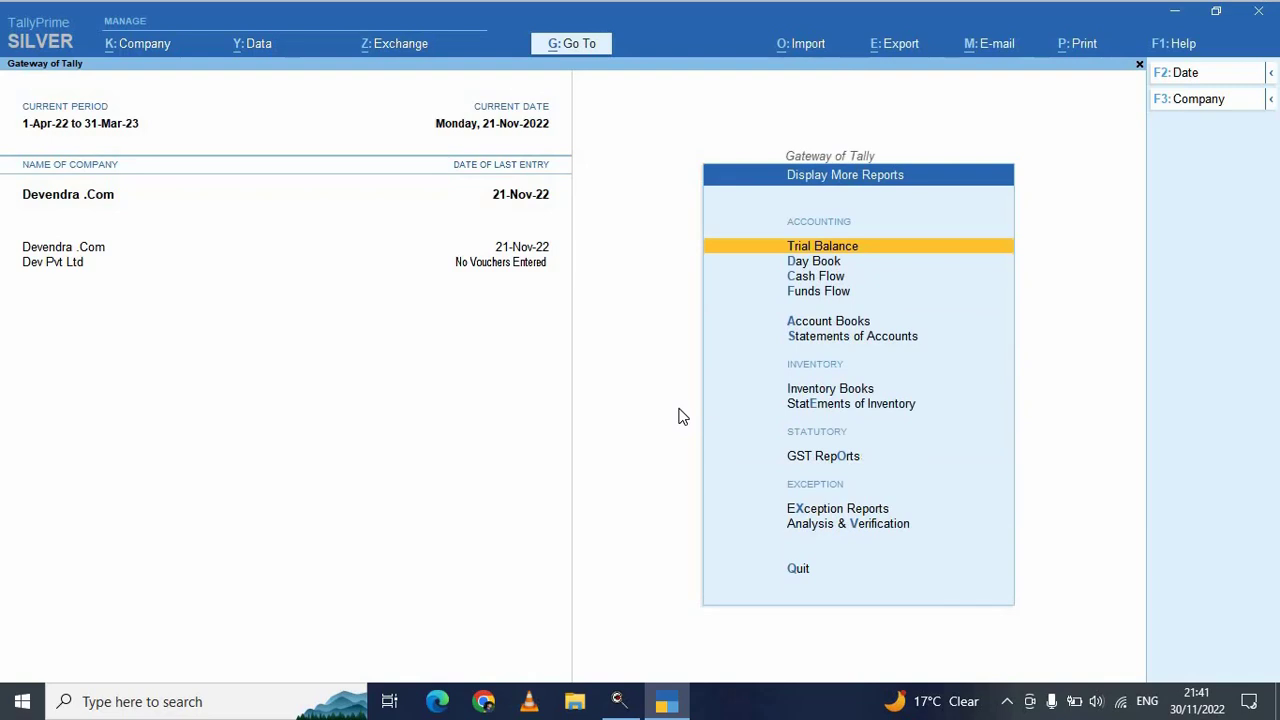
{"action": "key", "text": "Down"}
{"action": "key", "text": "Down"}
{"action": "key", "text": "Down"}
{"action": "key", "text": "Down"}
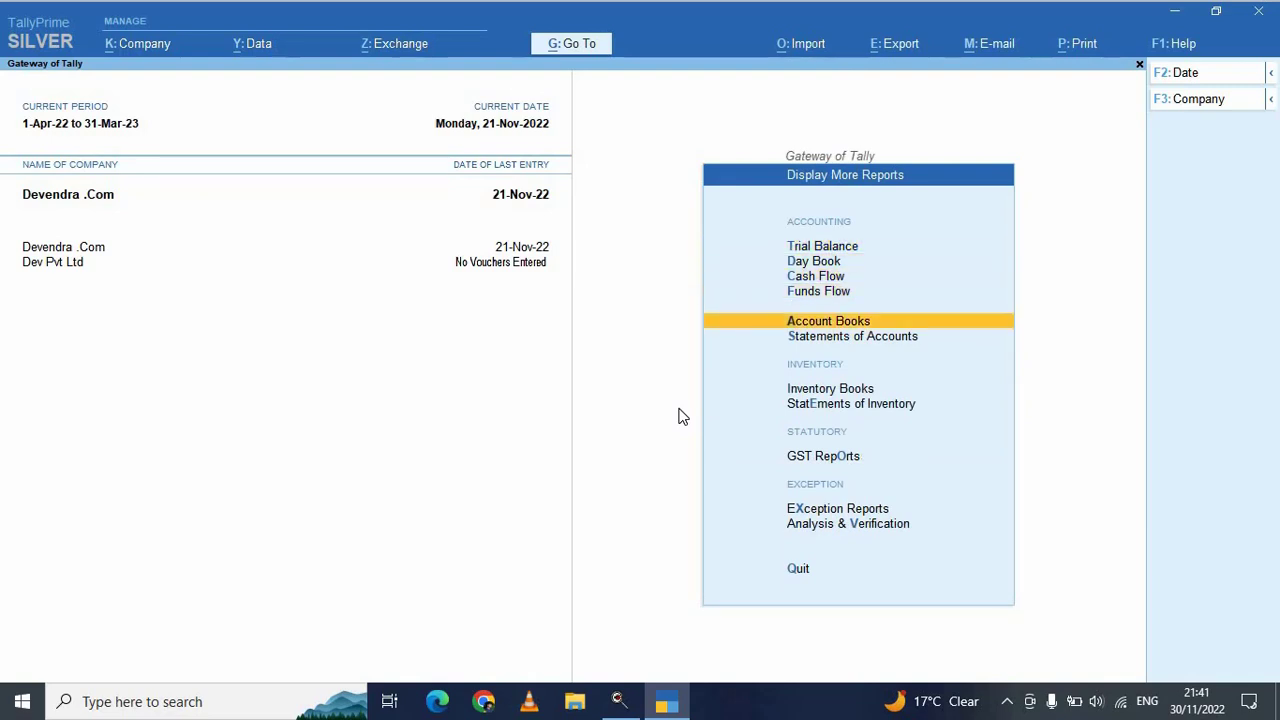
{"action": "key", "text": "Down"}
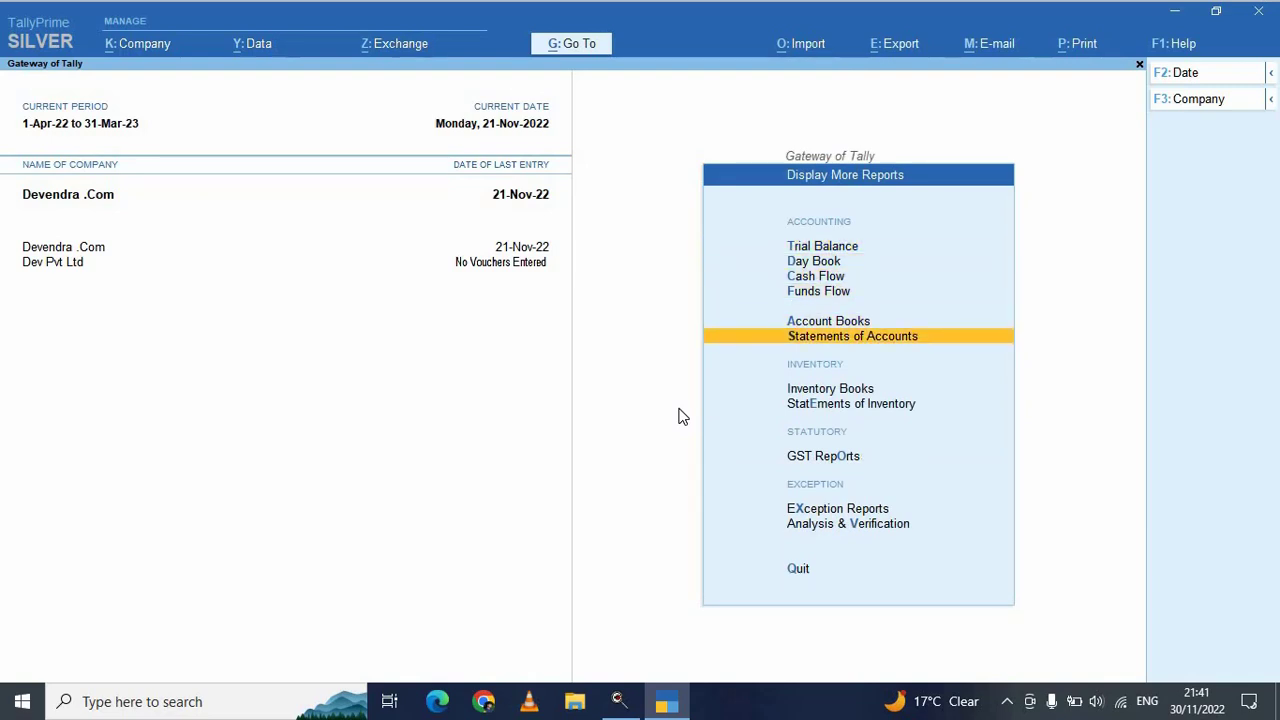
{"action": "key", "text": "Escape"}
{"action": "key", "text": "Escape"}
{"action": "key", "text": "Escape"}
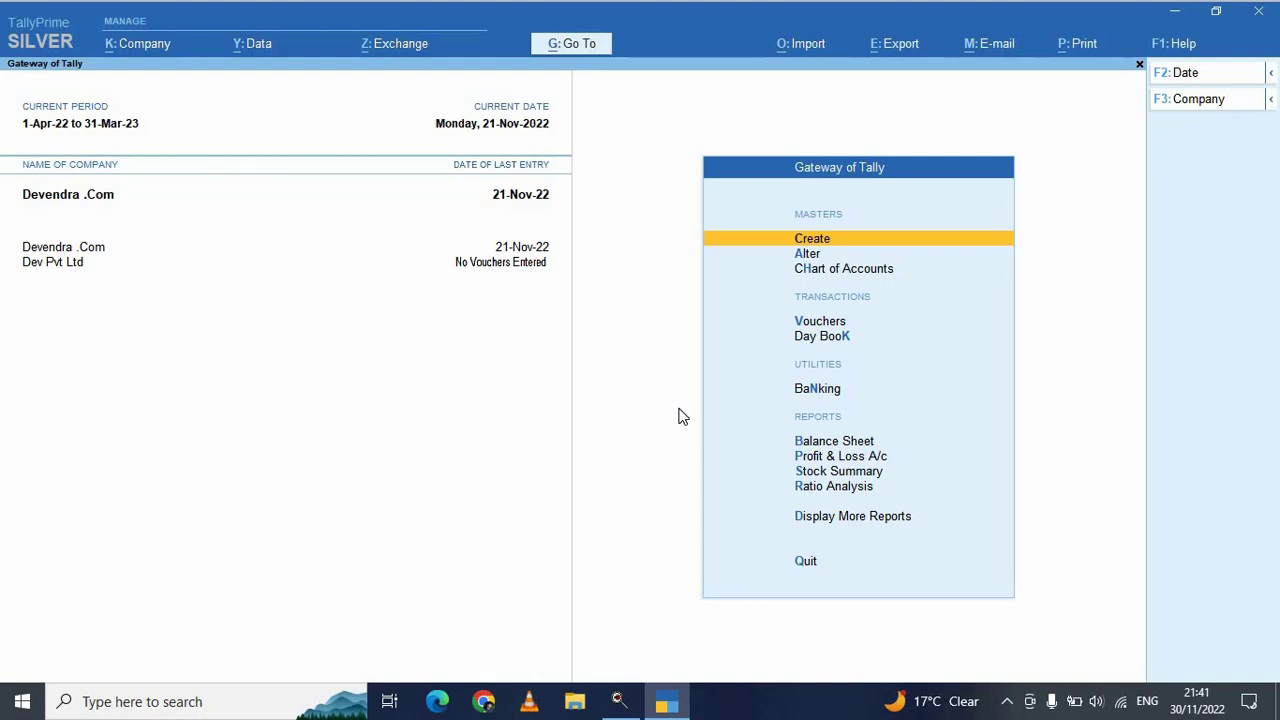
View the November sales vouchers in the Sales Register under Account Books, and return to the Gateway.
{"action": "key", "text": "d"}
{"action": "key", "text": "a"}
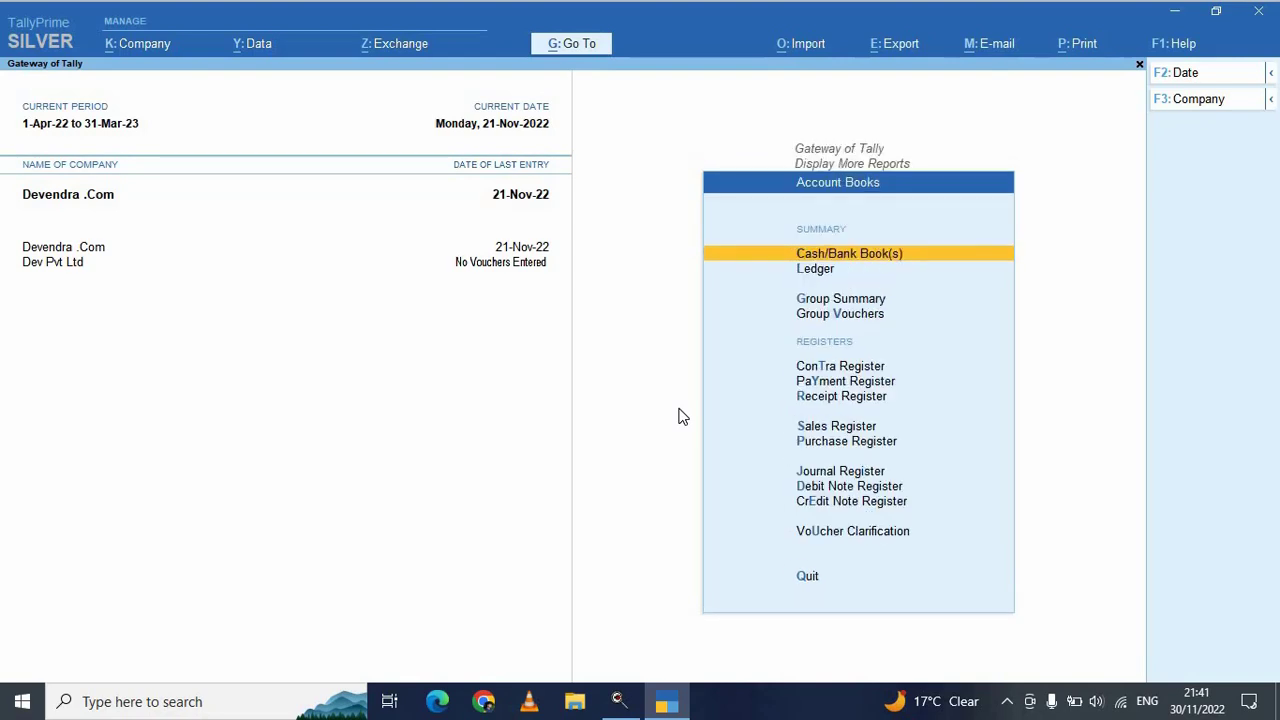
{"action": "key", "text": "s"}
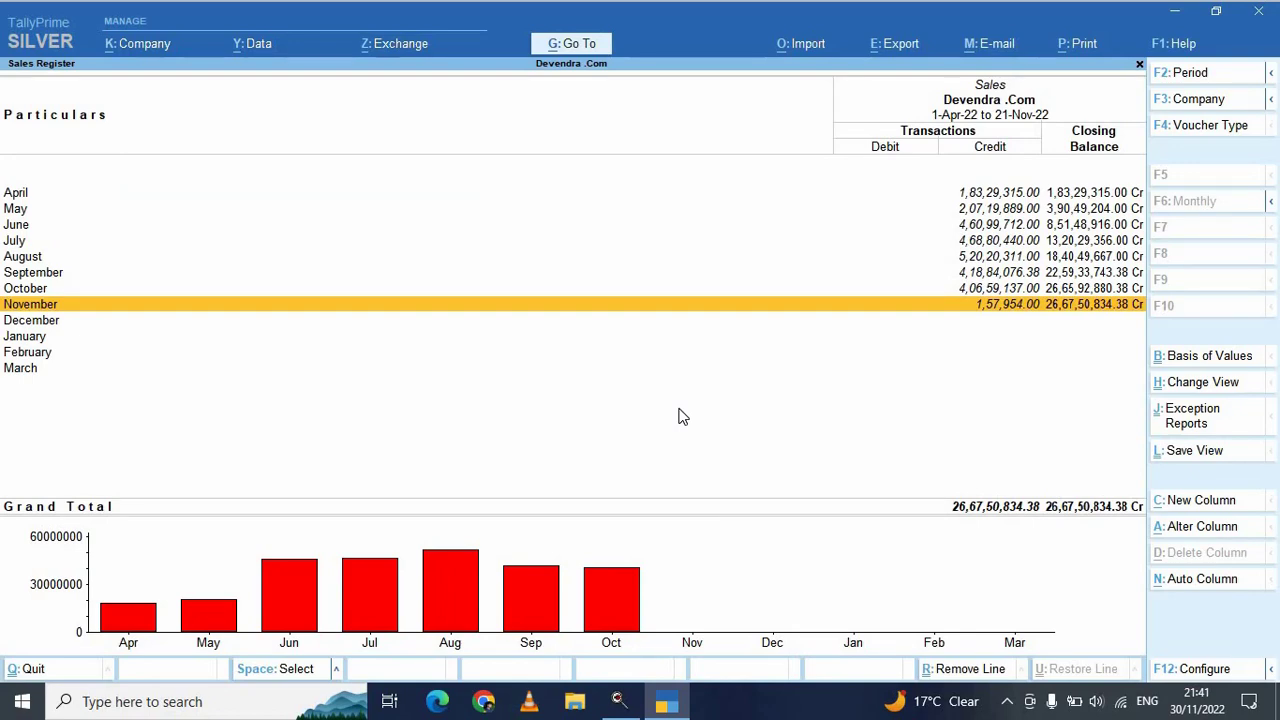
{"action": "key", "text": "Return"}
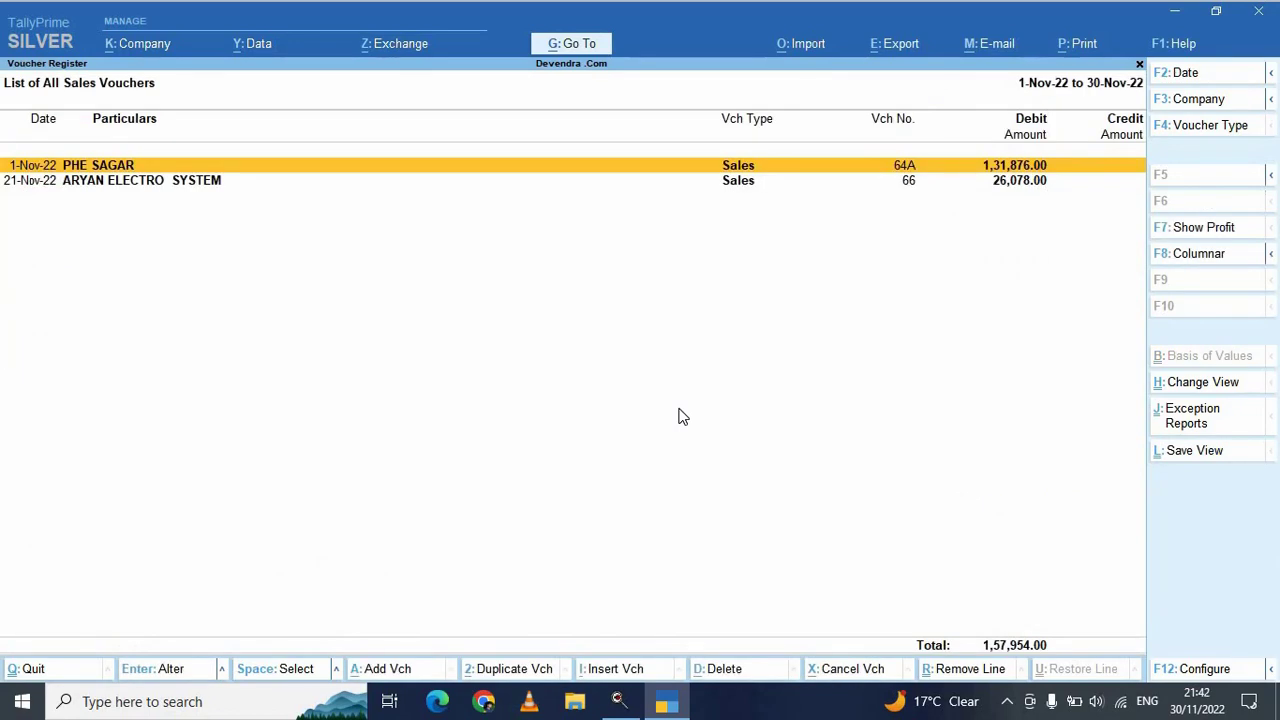
{"action": "key", "text": "Escape"}
{"action": "key", "text": "Escape"}
{"action": "key", "text": "Escape"}
{"action": "key", "text": "Escape"}
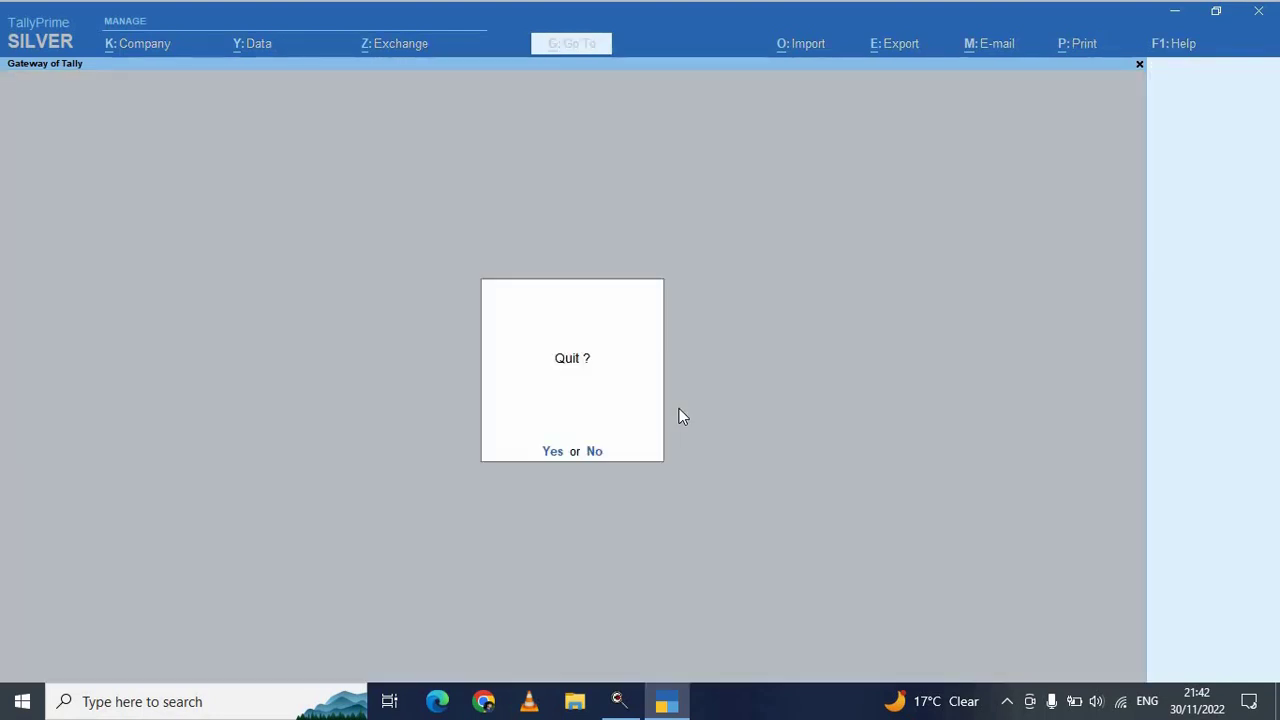
{"action": "key", "text": "n"}
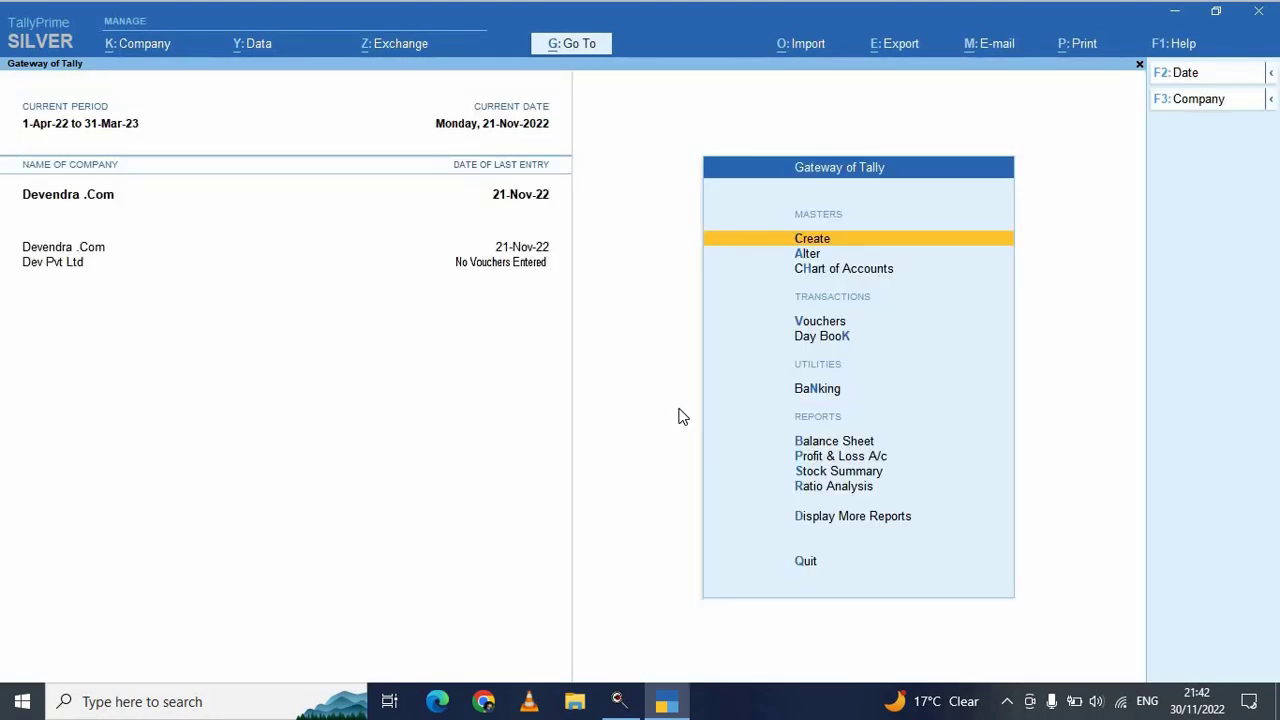
View the November purchase vouchers in the Purchase Register under Account Books, and return to the Gateway.
{"action": "key", "text": "d"}
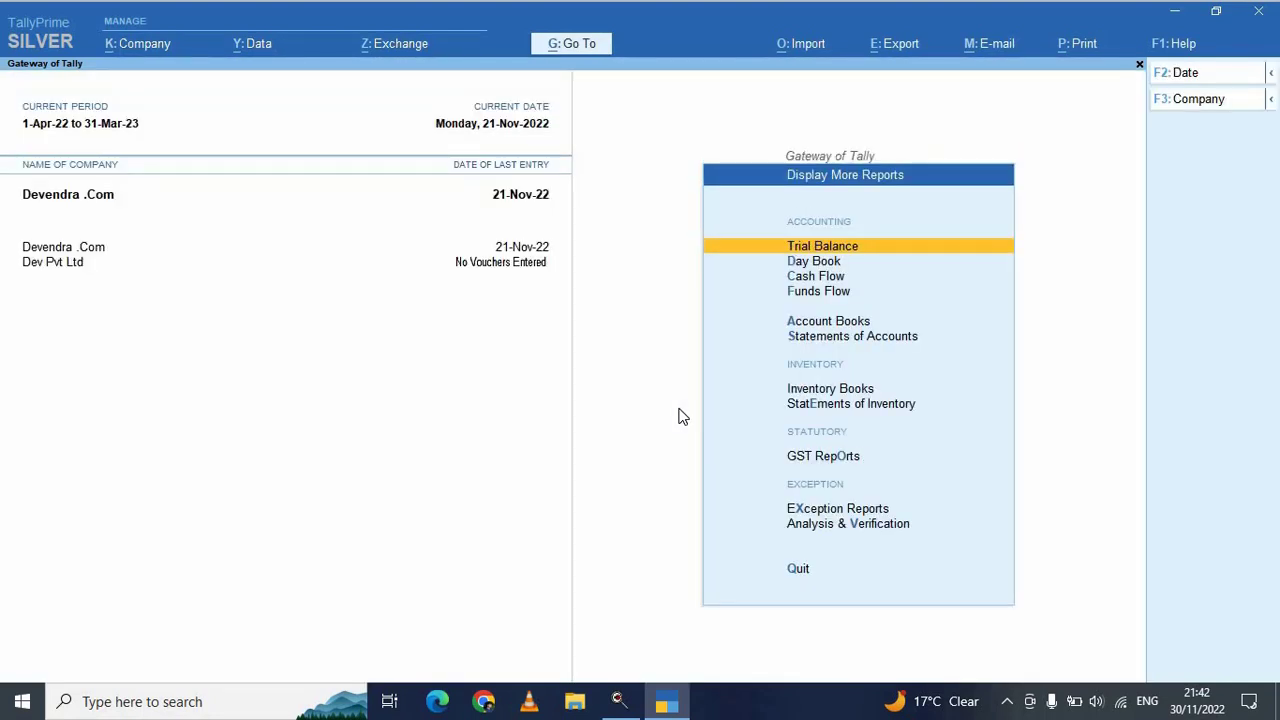
{"action": "key", "text": "a"}
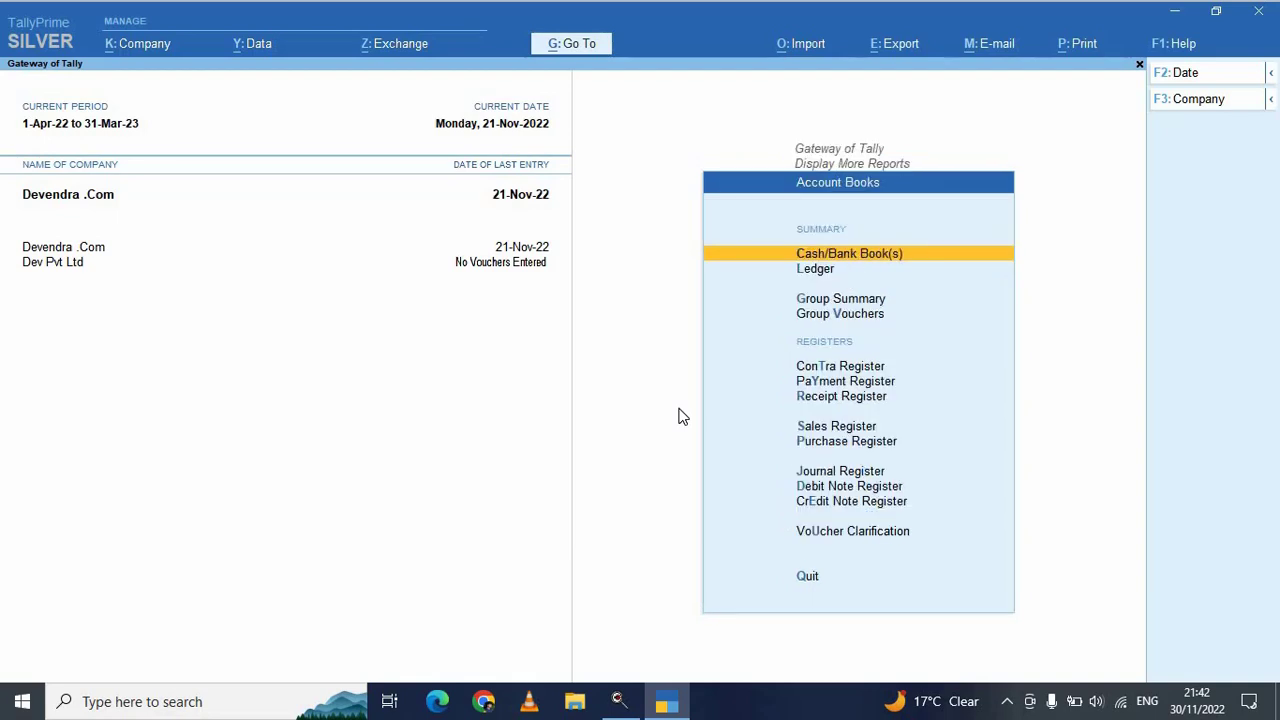
{"action": "key", "text": "p"}
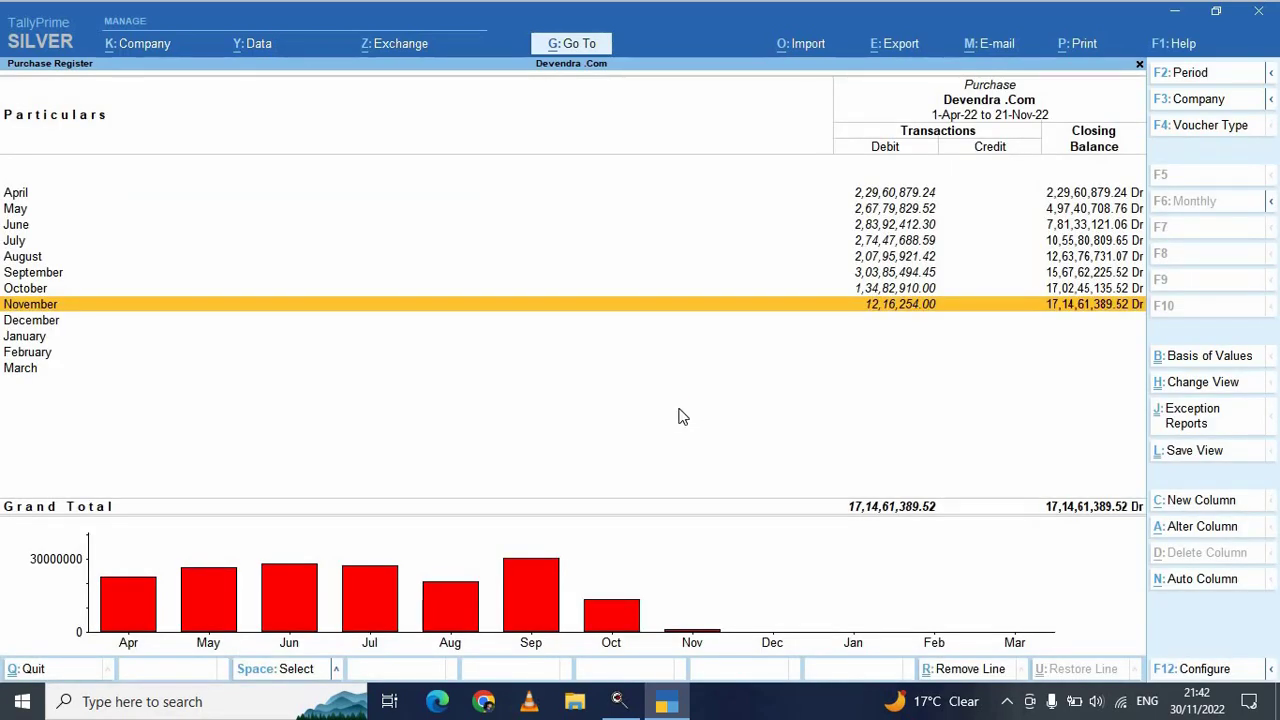
{"action": "key", "text": "Return"}
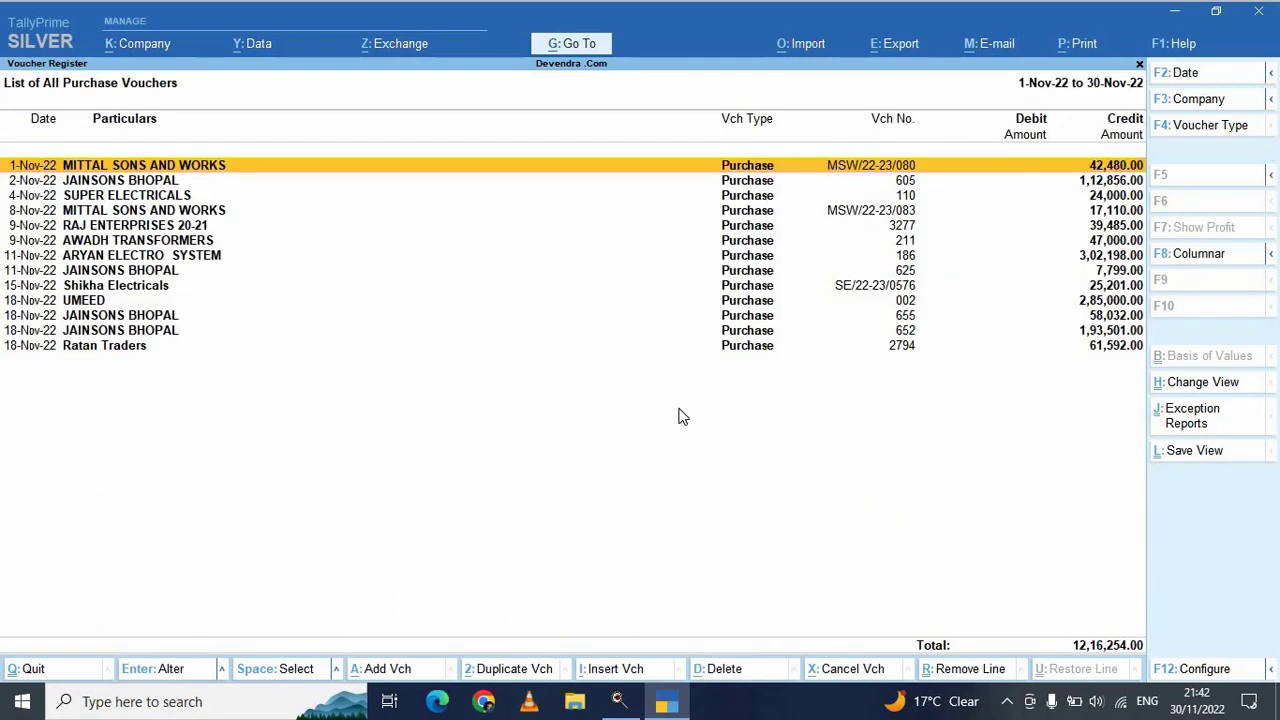
{"action": "key", "text": "Escape"}
{"action": "key", "text": "Escape"}
{"action": "key", "text": "Escape"}
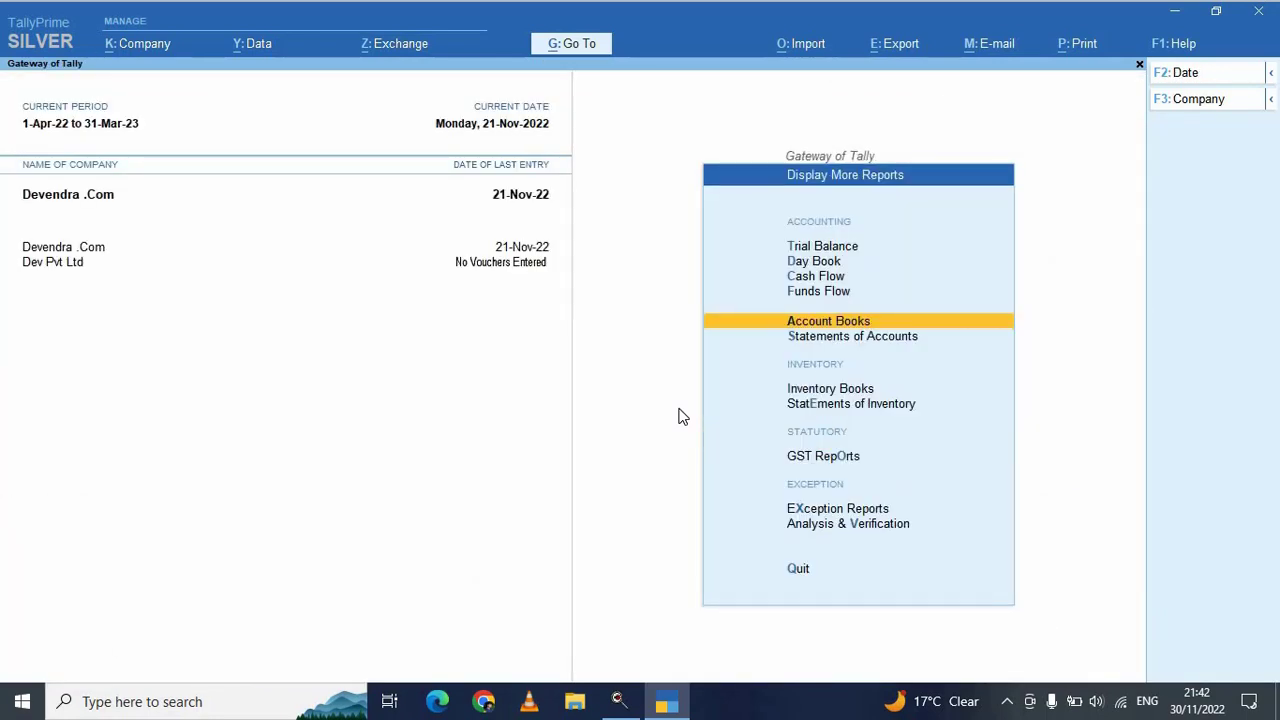
{"action": "key", "text": "Escape"}
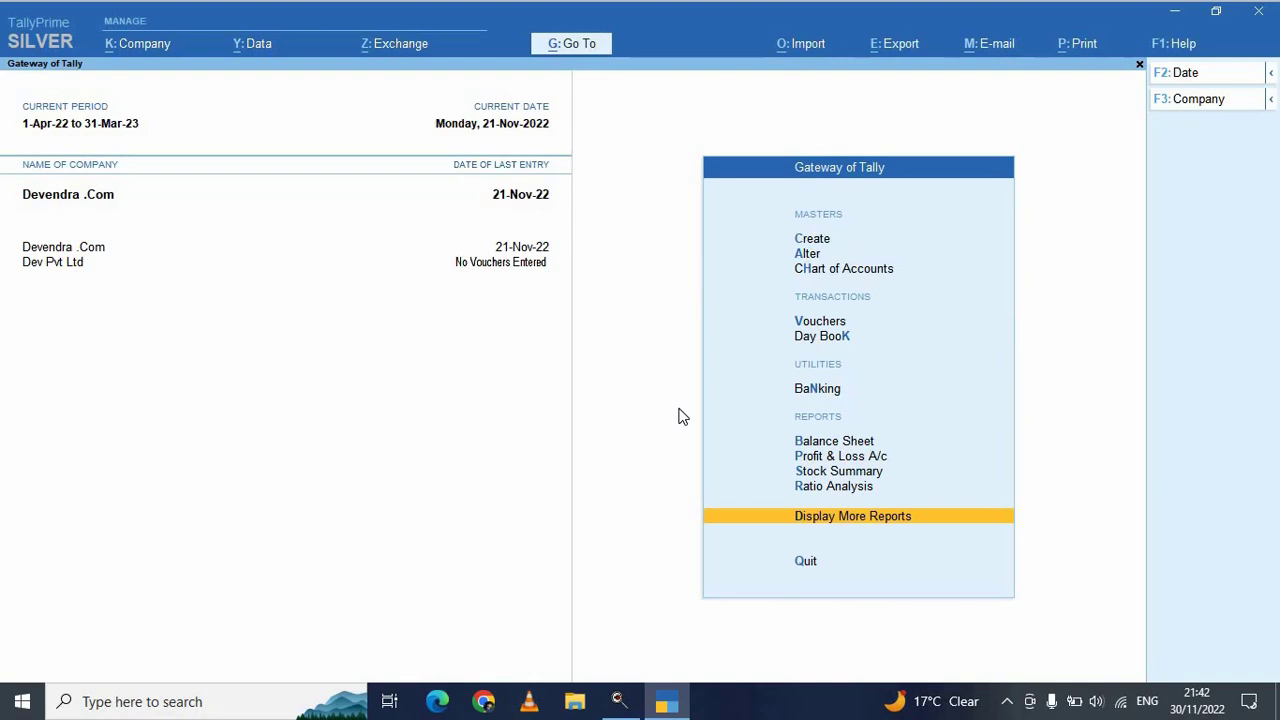
Examine the cash and bank account balances in Cash/Bank Book(s) under Account Books, and return to the Gateway.
{"action": "key", "text": "Return"}
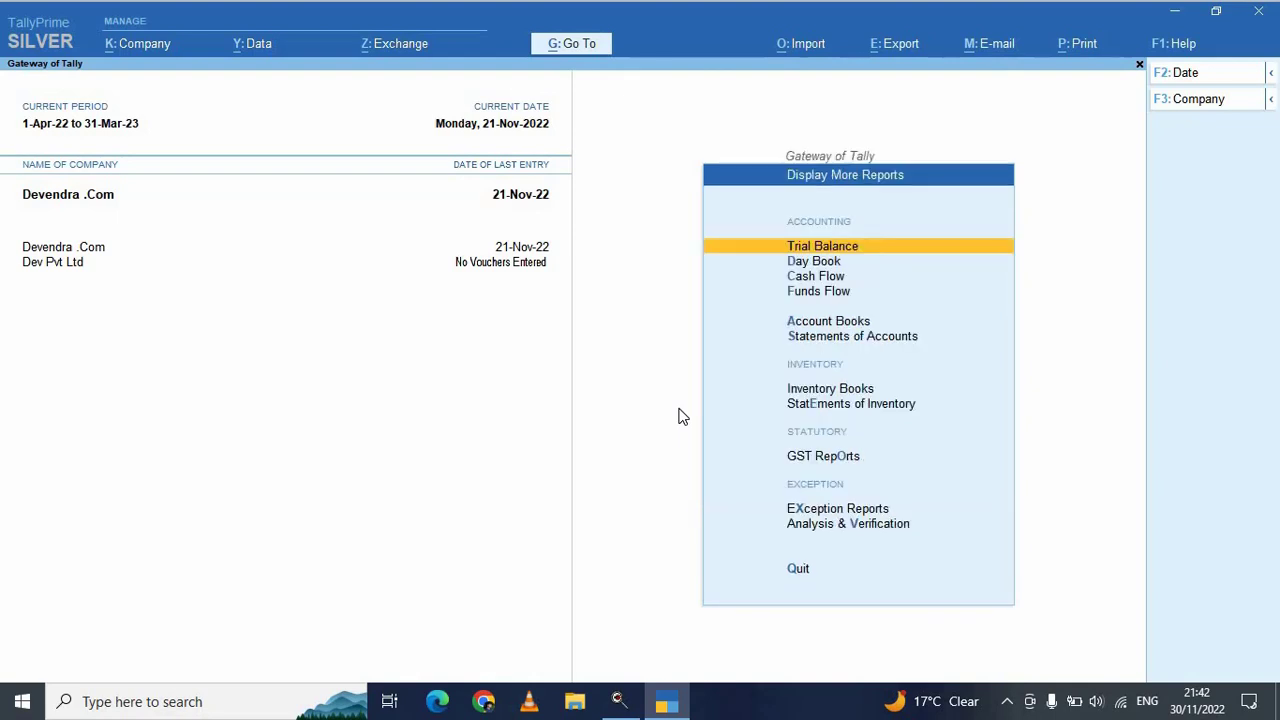
{"action": "key", "text": "a"}
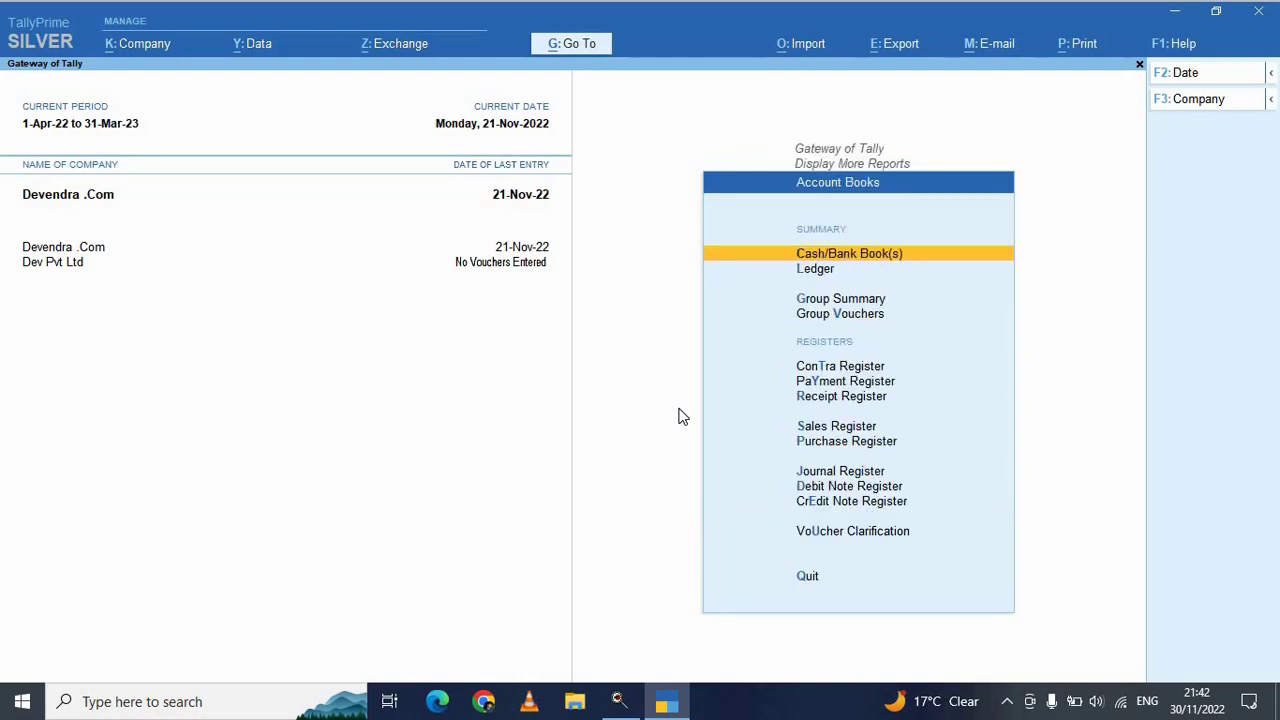
{"action": "key", "text": "Return"}
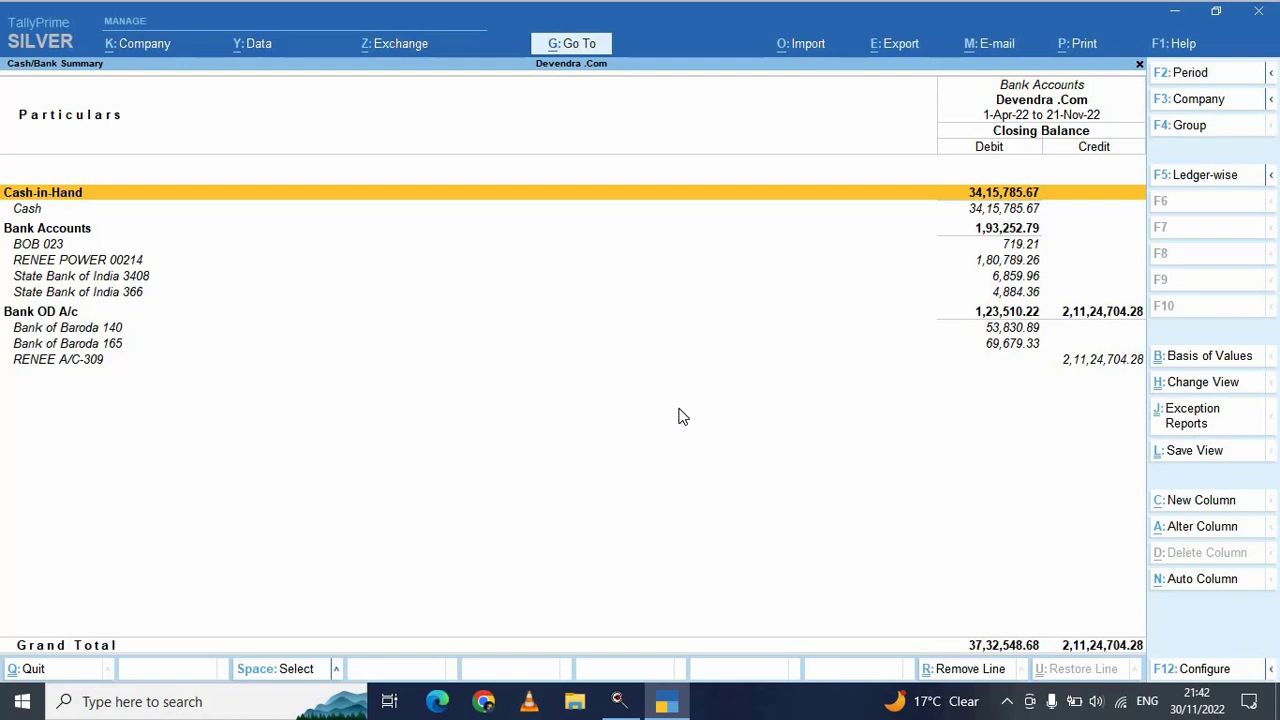
{"action": "key", "text": "Down"}
{"action": "key", "text": "Down"}
{"action": "key", "text": "Down"}
{"action": "key", "text": "Down"}
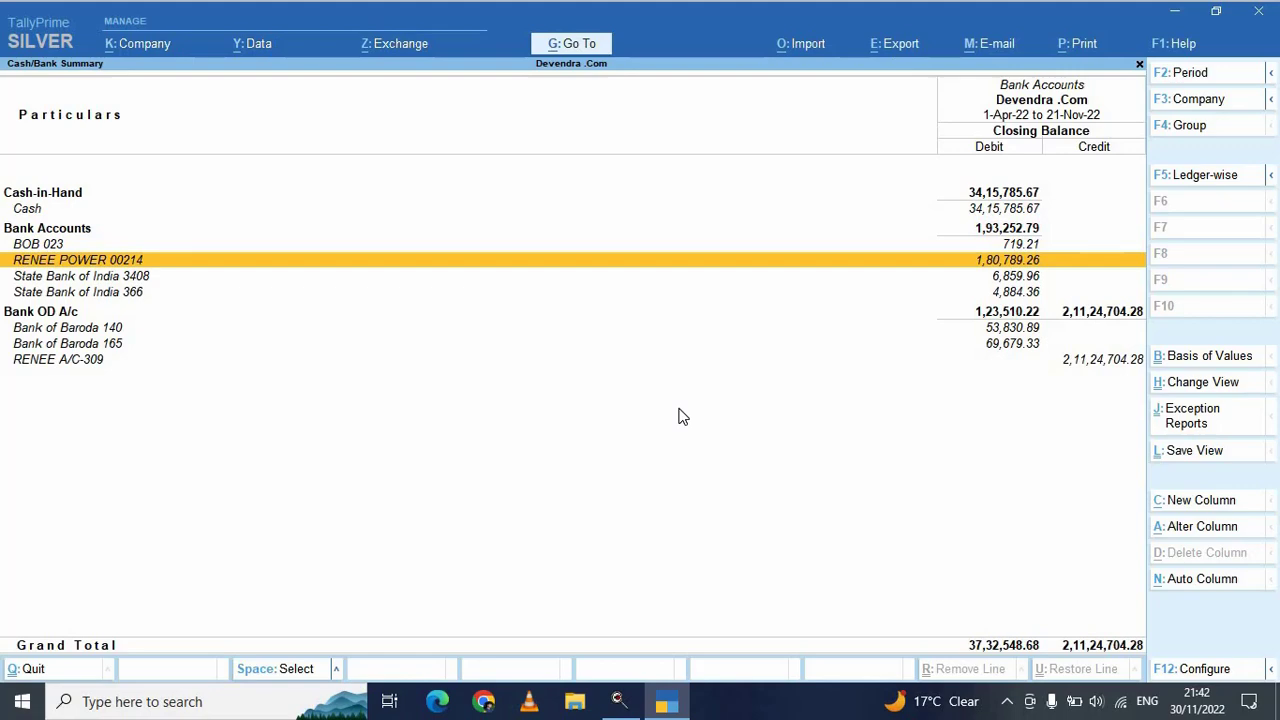
{"action": "key", "text": "Escape"}
{"action": "key", "text": "Escape"}
{"action": "key", "text": "Escape"}
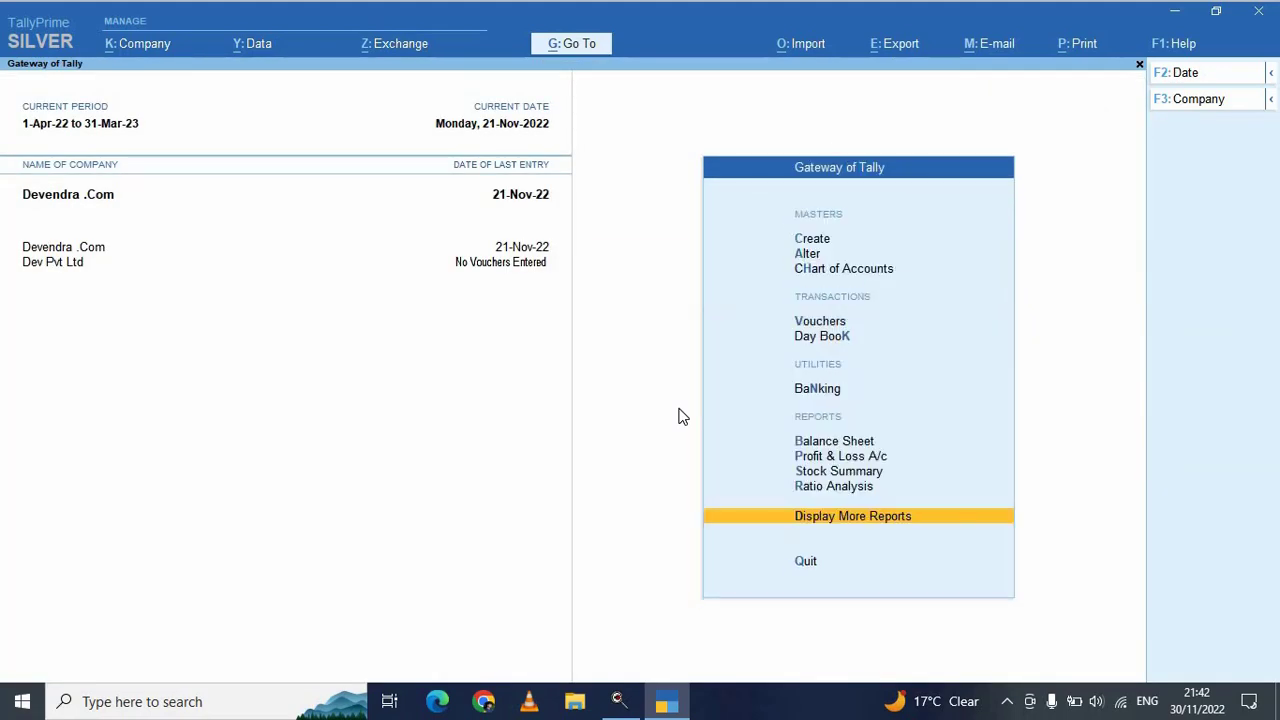
{"action": "key", "text": "Escape"}
{"action": "key", "text": "Escape"}
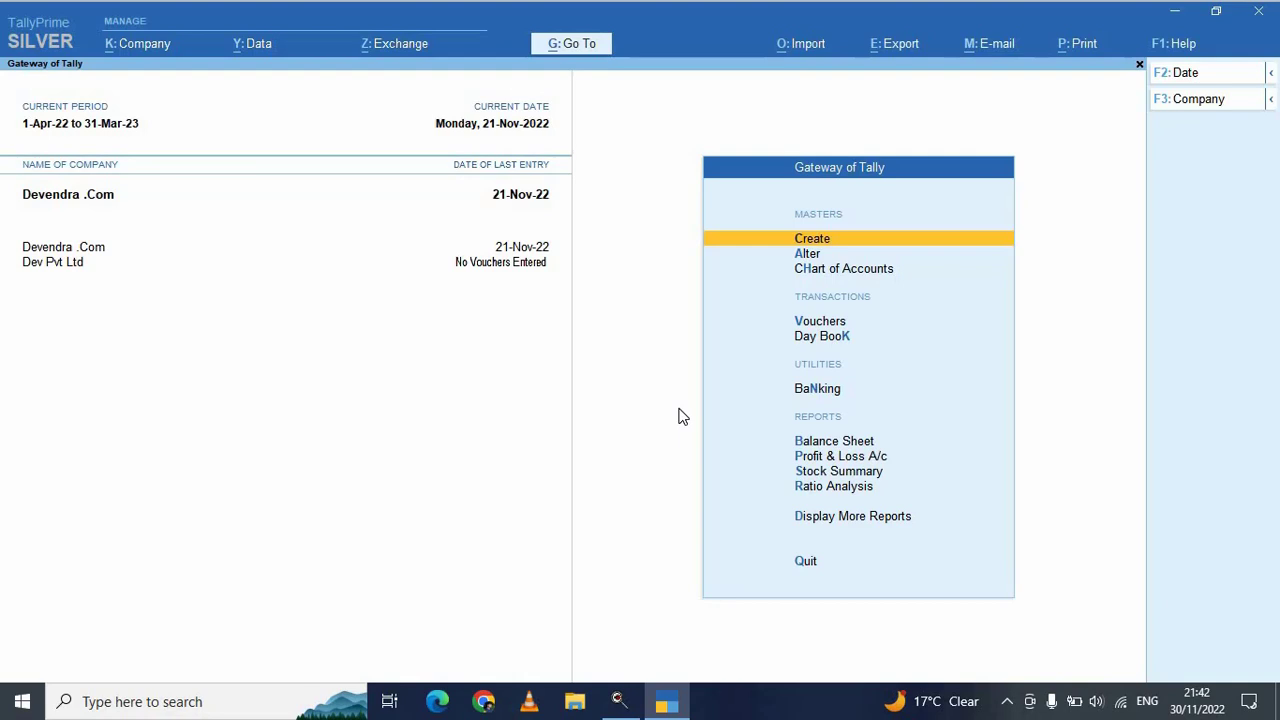
Review the From and To dates of the company's current period and cancel the period change.
{"action": "key", "text": "alt+F2"}
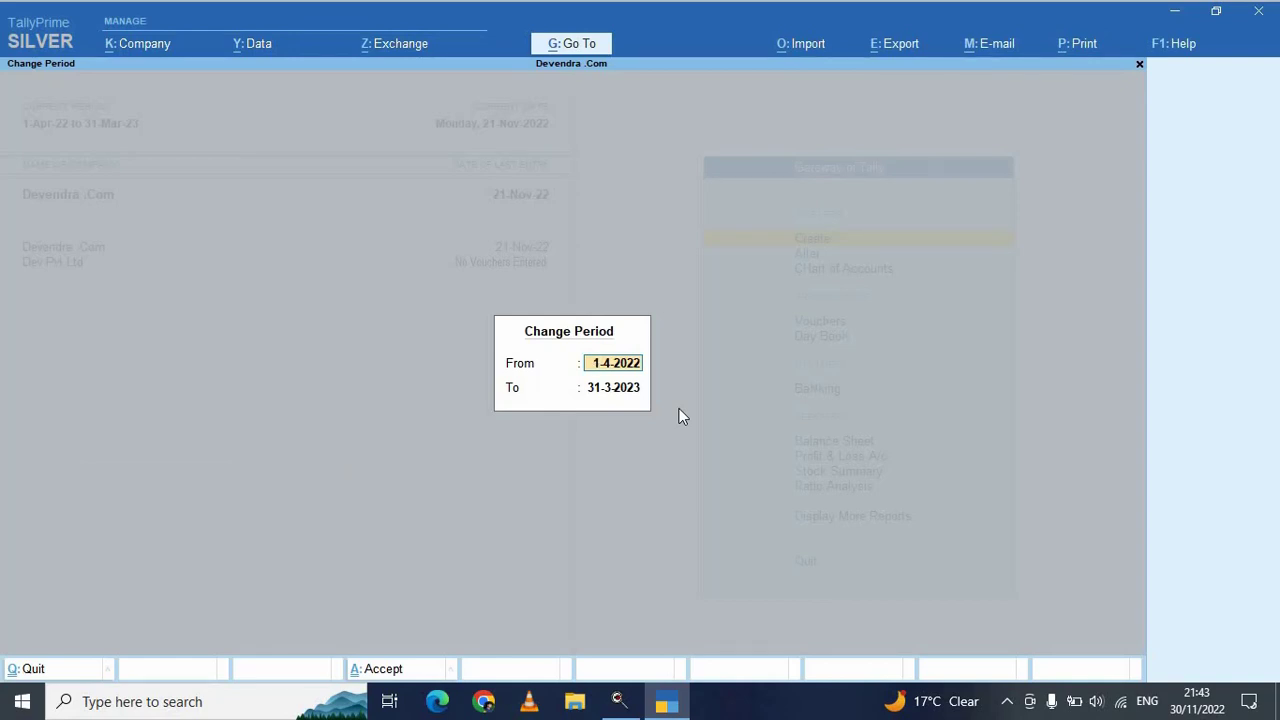
{"action": "key", "text": "BackSpace"}
{"action": "key", "text": "Escape"}
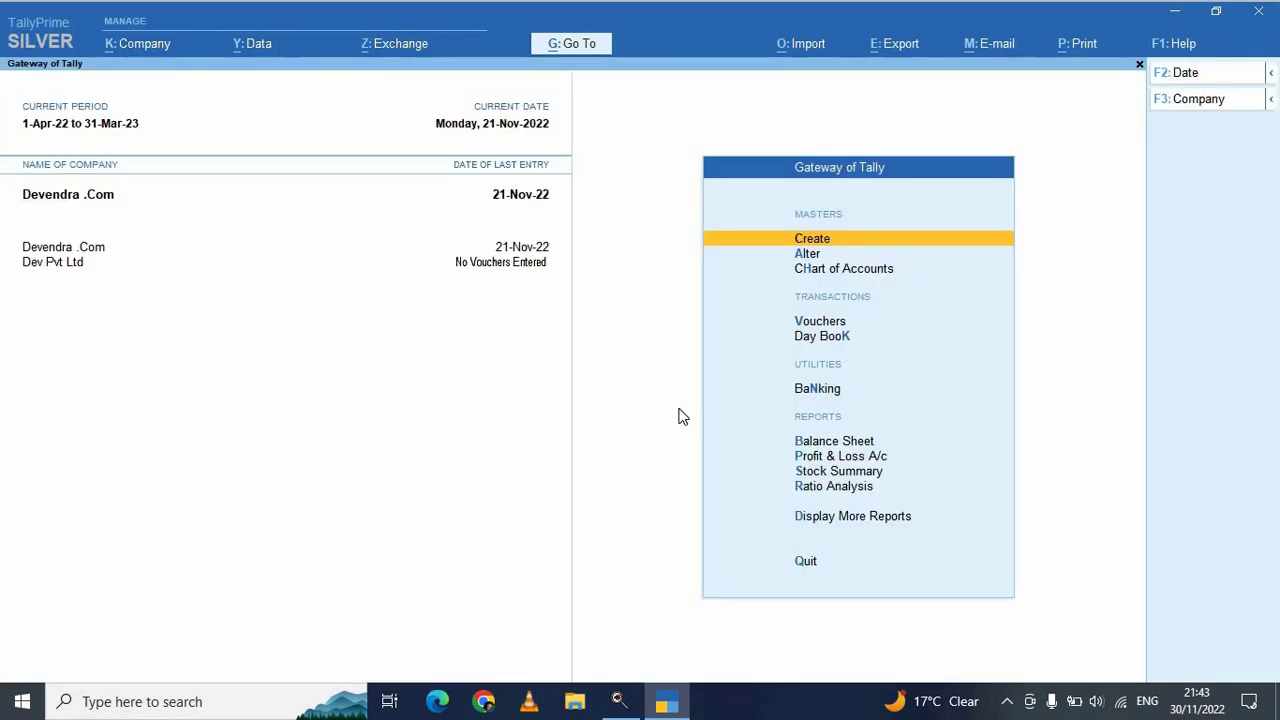
Open the company's current date for editing.
{"action": "key", "text": "F2"}
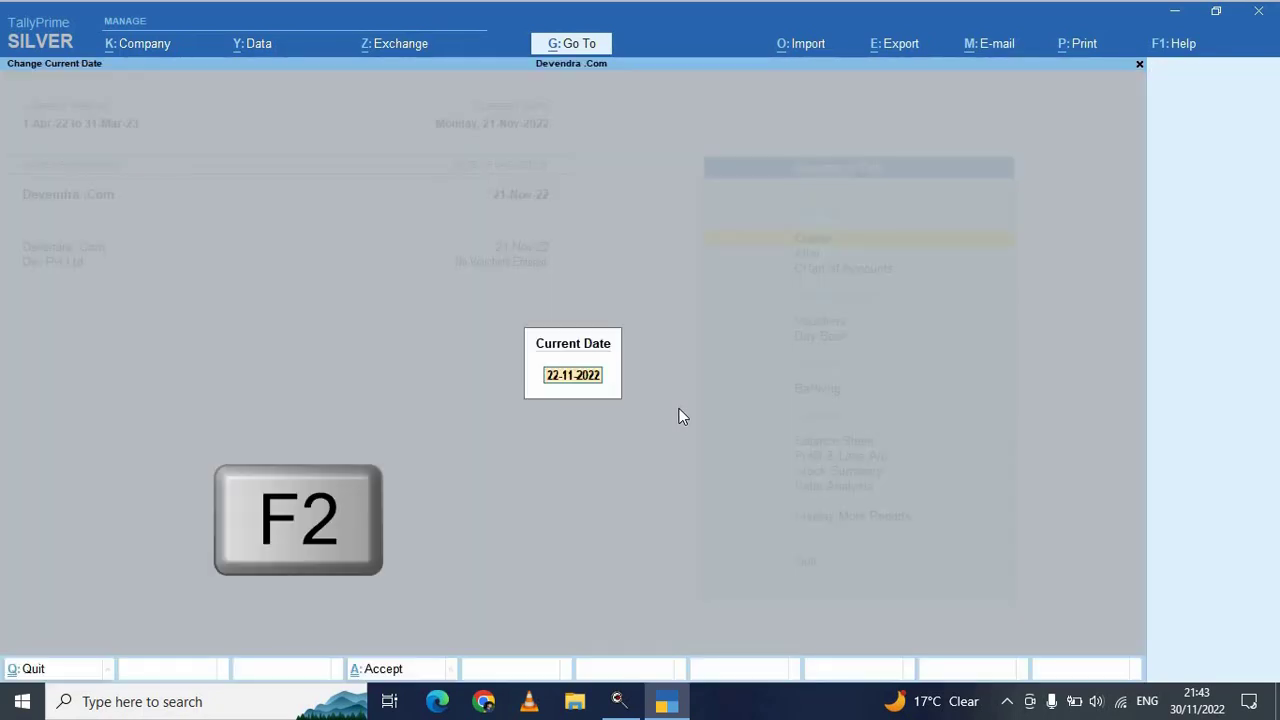